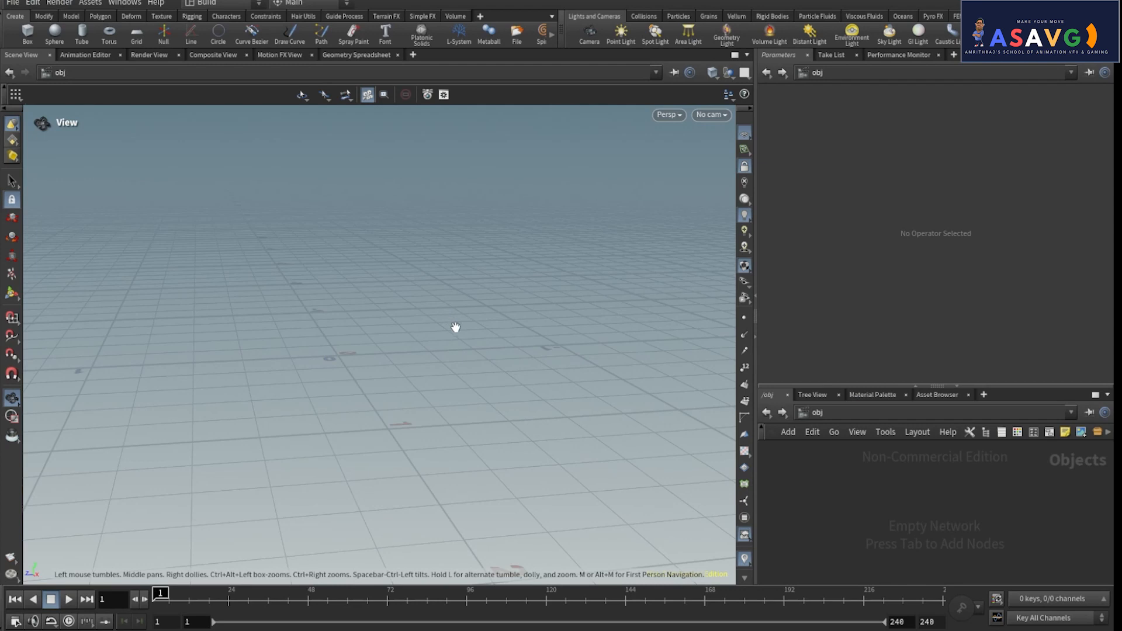
Enlarge the network area and add a Geometry object to the scene
{"action": "mouse_move", "coordinate": [456, 326]}
{"action": "left_mouse_down"}
{"action": "mouse_move", "coordinate": [456, 351]}
{"action": "mouse_move", "coordinate": [431, 335]}
{"action": "mouse_move", "coordinate": [459, 328]}
{"action": "left_mouse_up"}
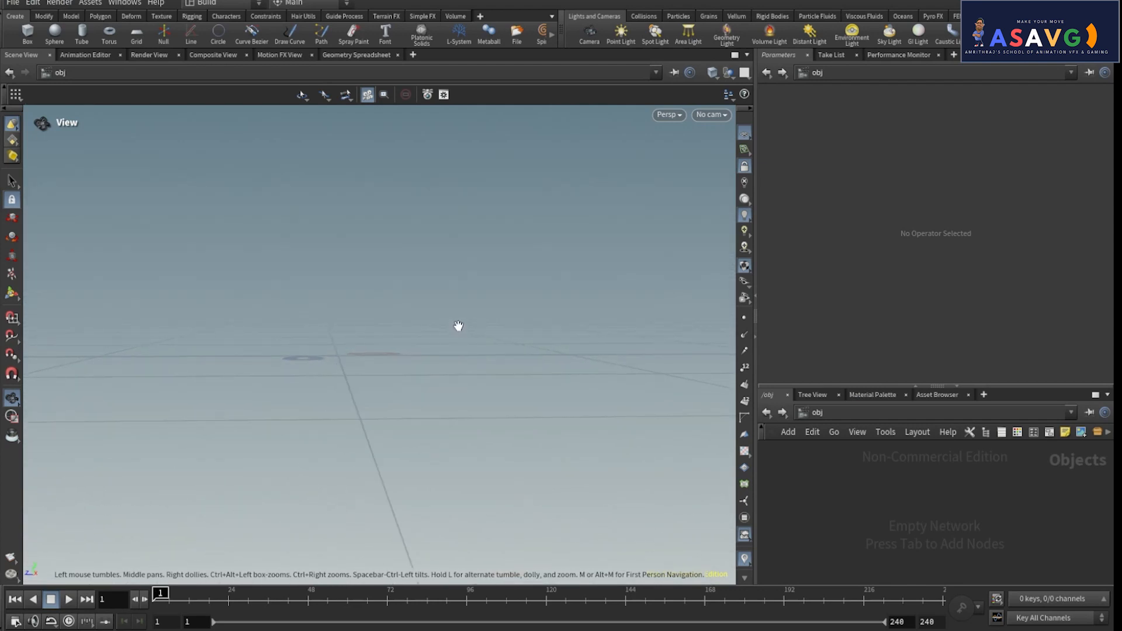
{"action": "left_click_drag", "start_coordinate": [435, 316], "coordinate": [478, 353]}
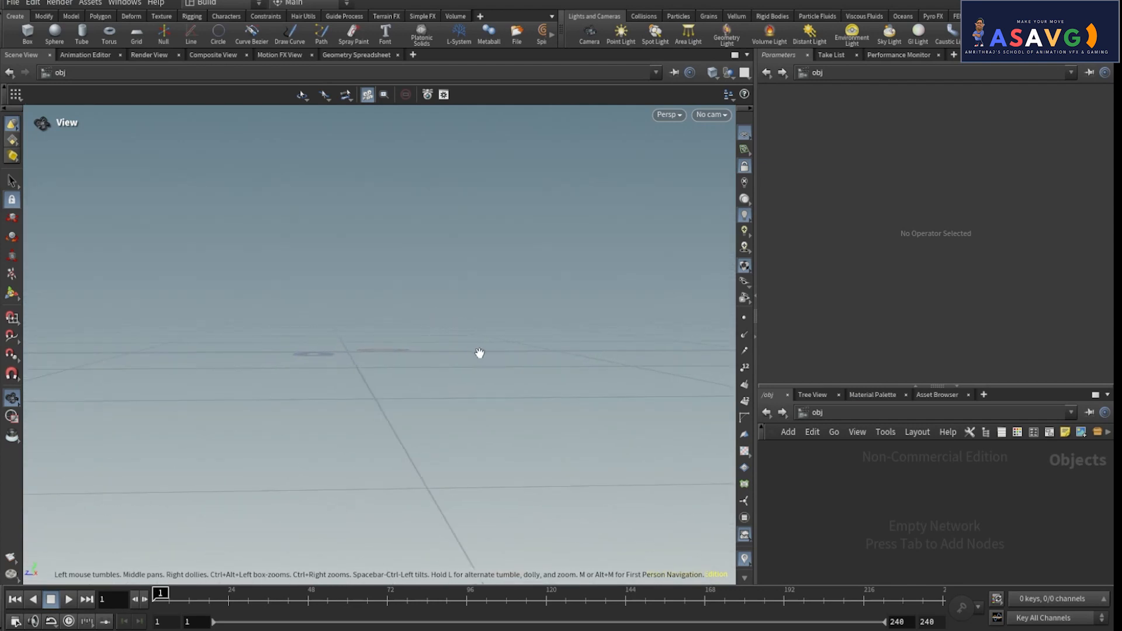
{"action": "left_click_drag", "start_coordinate": [935, 386], "coordinate": [936, 179]}
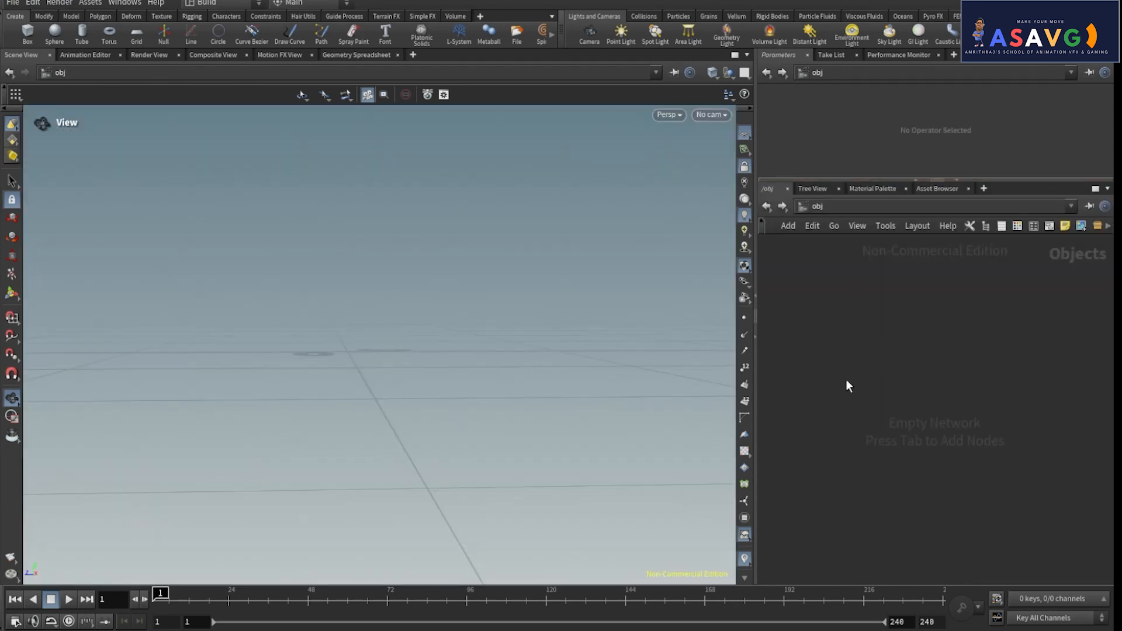
{"action": "key", "text": "Tab"}
{"action": "type", "text": "geo"}
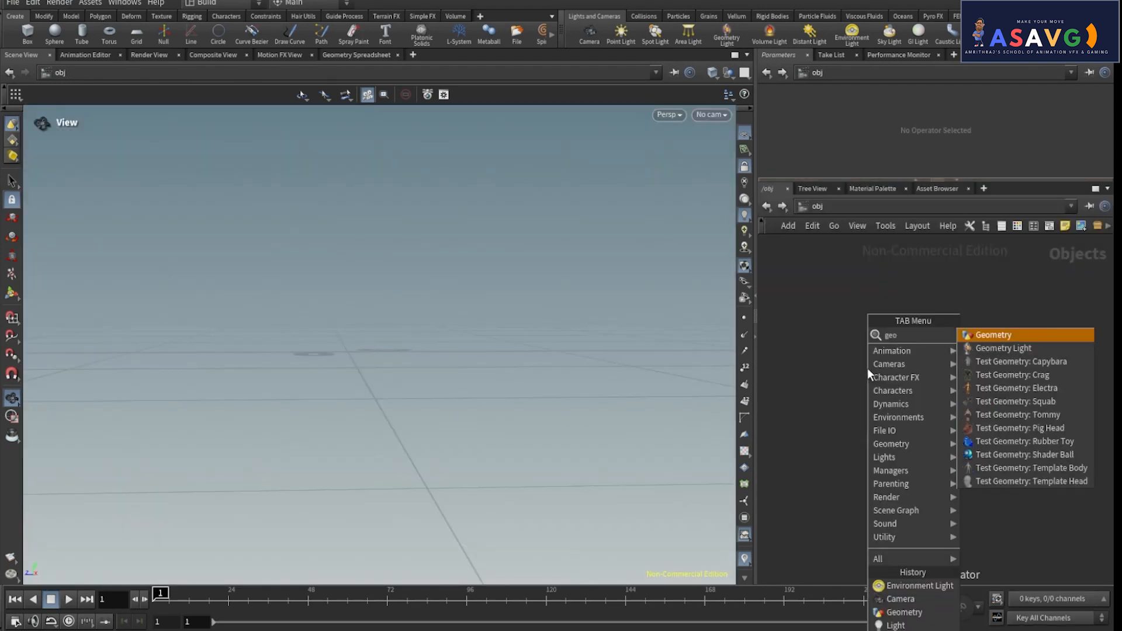
{"action": "left_click", "coordinate": [993, 335]}
{"action": "left_click", "coordinate": [898, 362]}
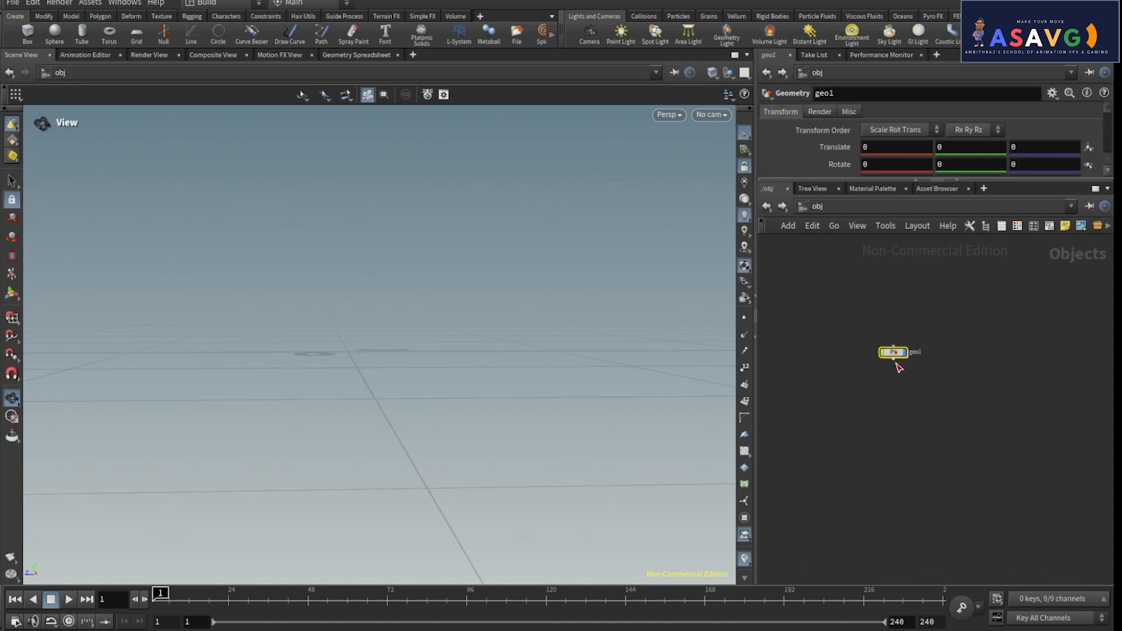
{"action": "scroll", "coordinate": [897, 365], "scroll_direction": "up", "scroll_amount": 5}
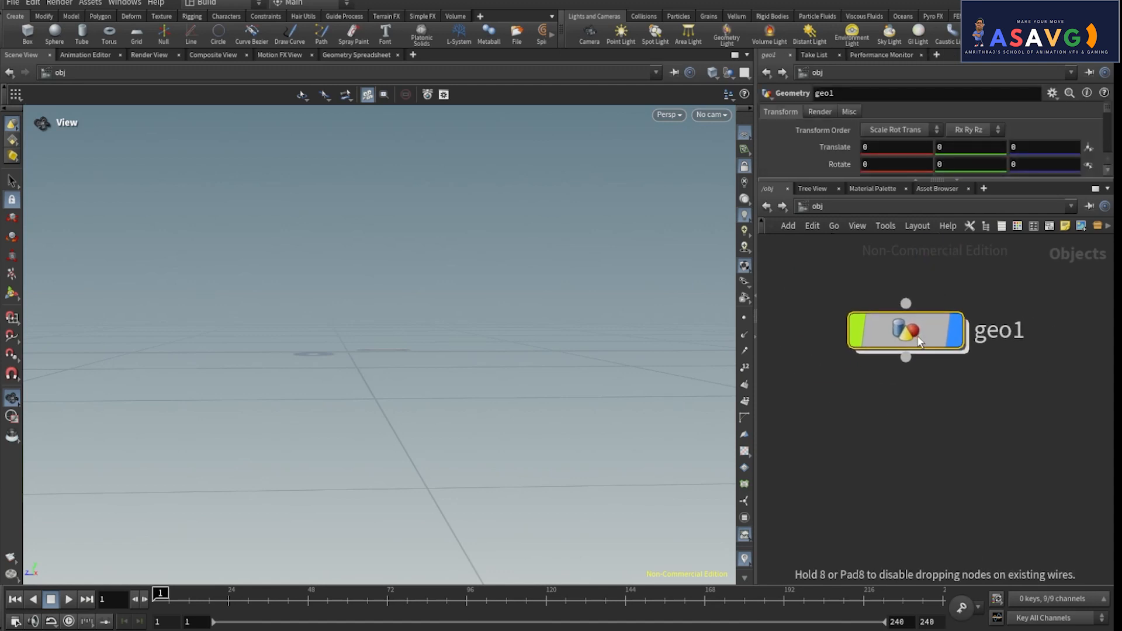
Widen the network area, go inside the geo1 object and add a Grid node there
{"action": "left_click_drag", "start_coordinate": [757, 387], "coordinate": [694, 389]}
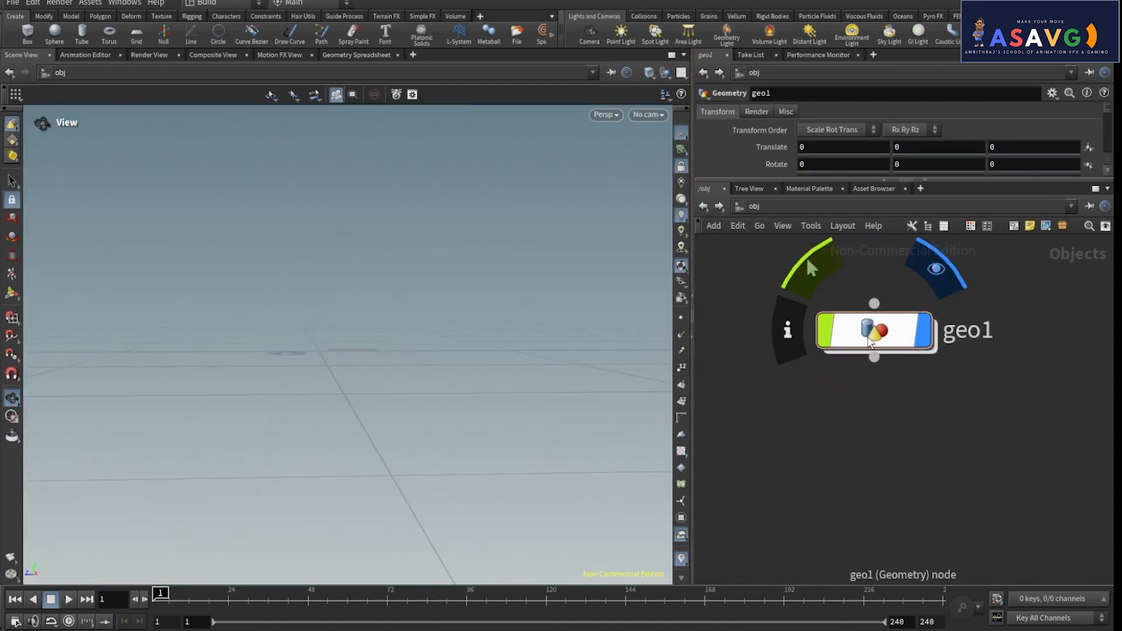
{"action": "double_click", "coordinate": [871, 342]}
{"action": "key", "text": "Tab"}
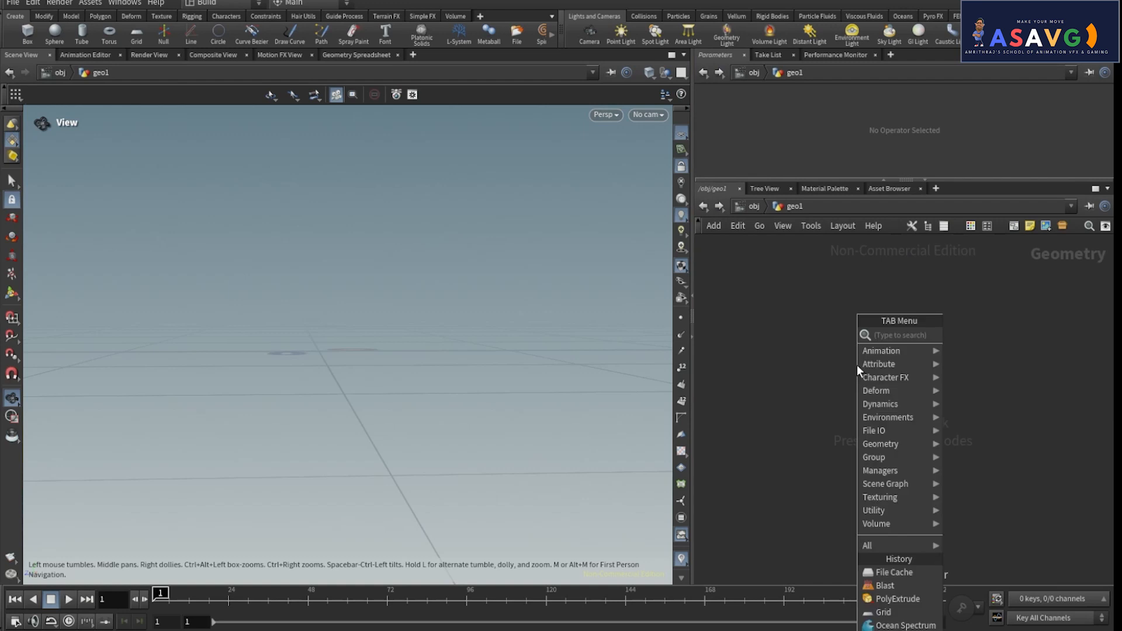
{"action": "type", "text": "gird"}
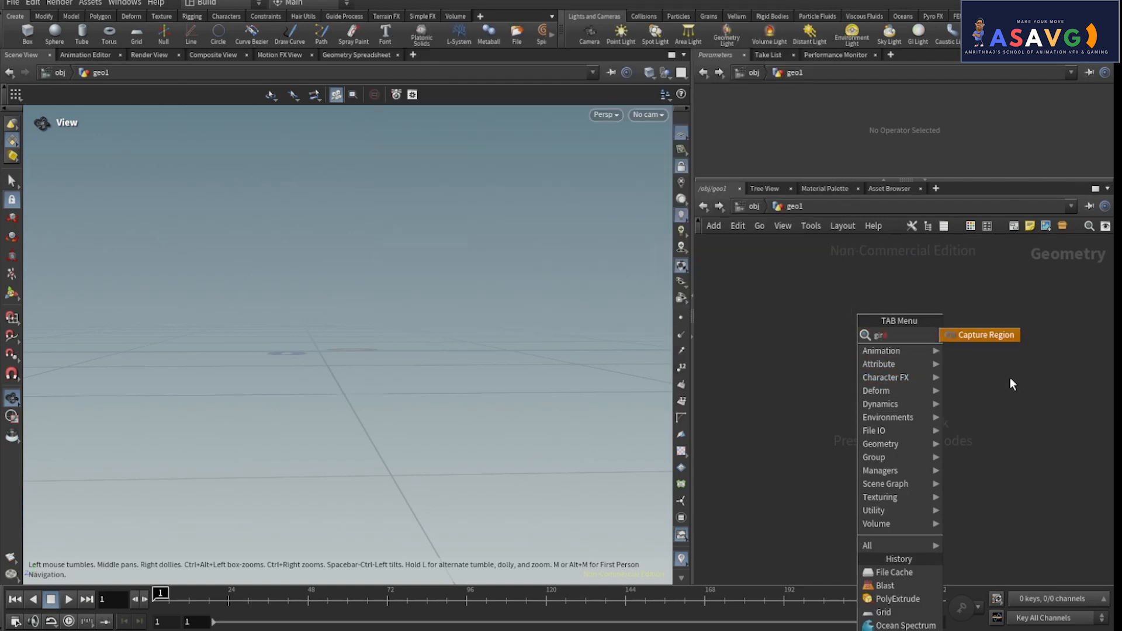
{"action": "key", "text": "Escape"}
{"action": "key", "text": "Tab"}
{"action": "type", "text": "grid"}
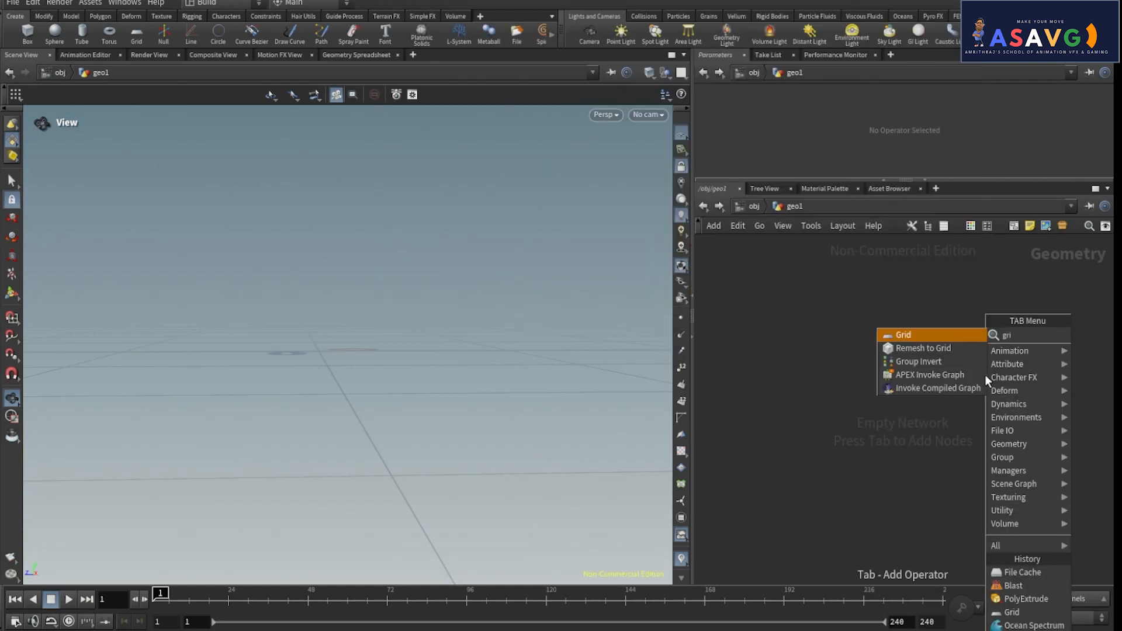
{"action": "left_click", "coordinate": [933, 337]}
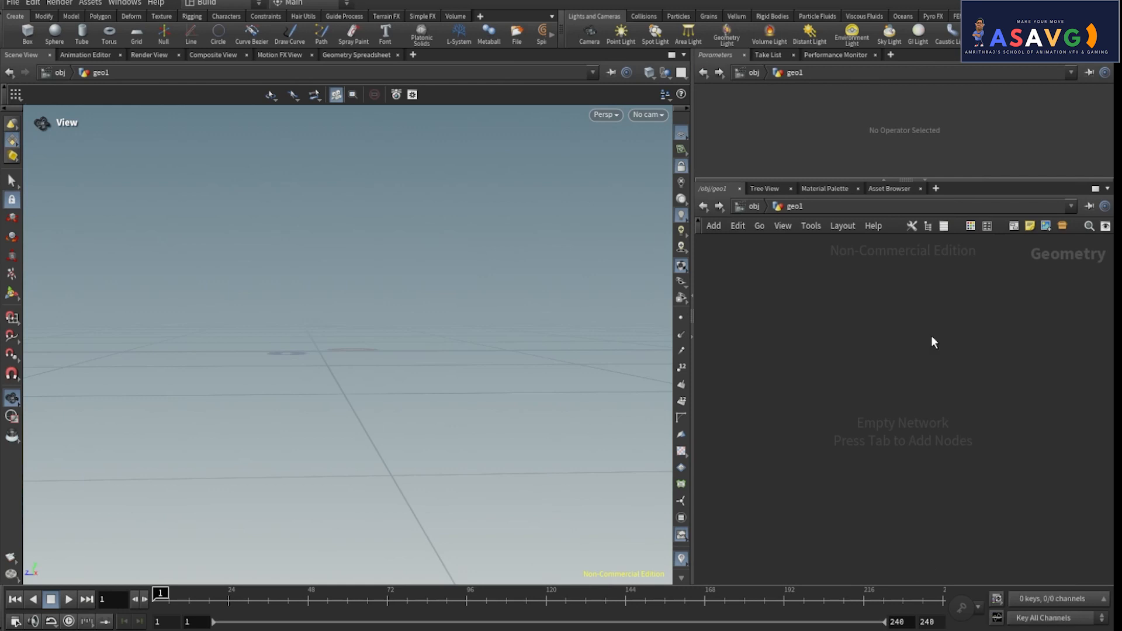
{"action": "left_click", "coordinate": [847, 351]}
{"action": "left_click_drag", "start_coordinate": [403, 240], "coordinate": [490, 321]}
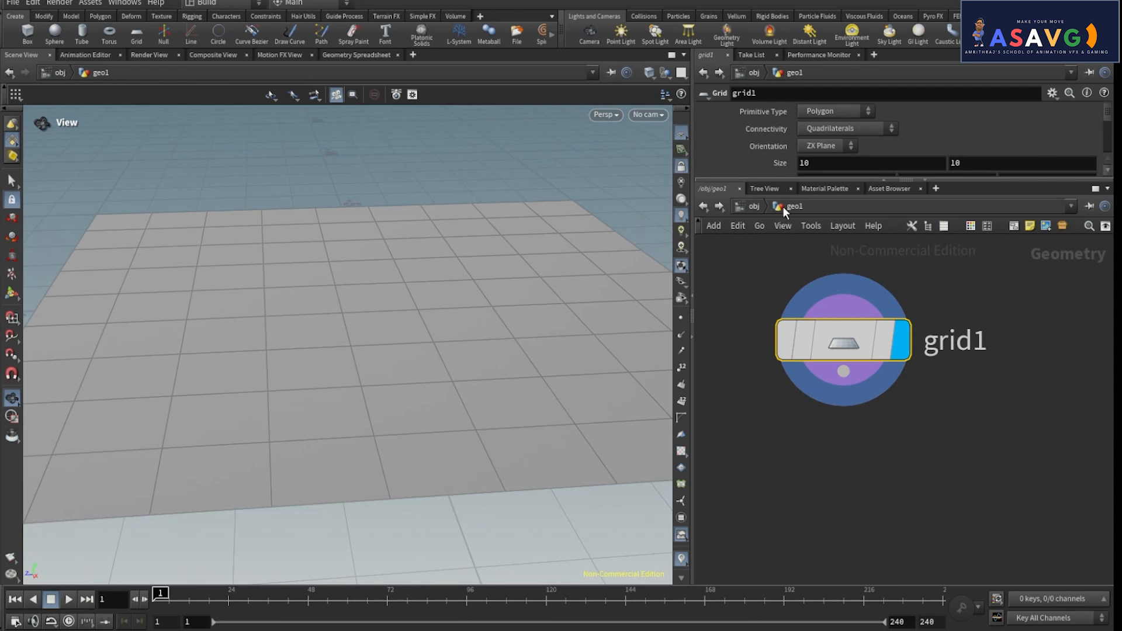
Set the grid's rows and columns to 150 each
{"action": "left_click_drag", "start_coordinate": [786, 183], "coordinate": [789, 286]}
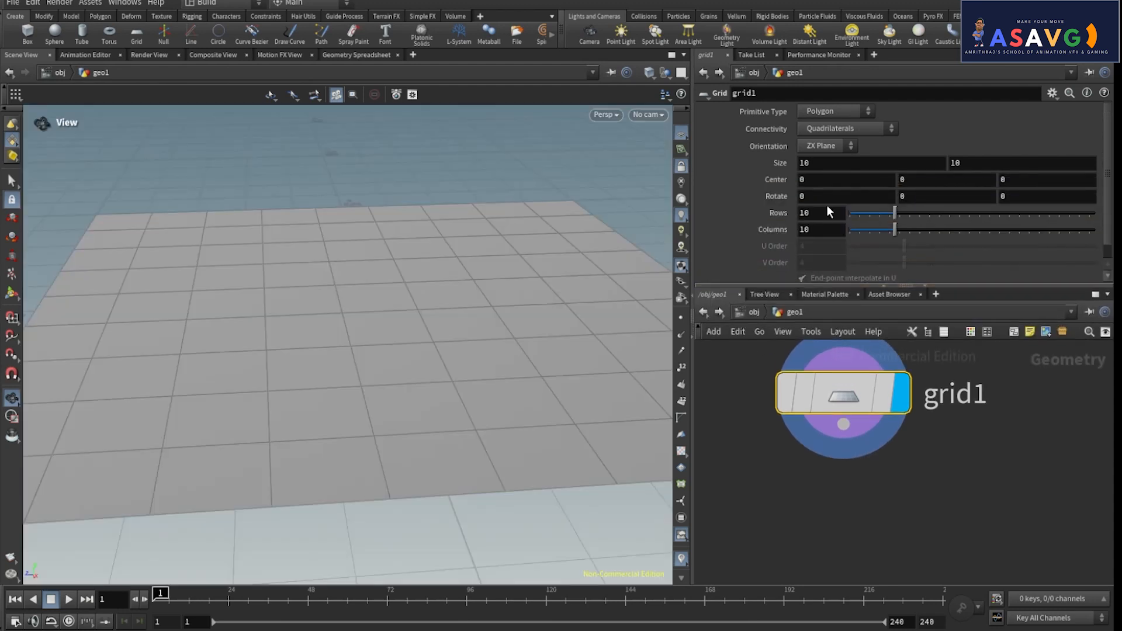
{"action": "left_click", "coordinate": [818, 212]}
{"action": "type", "text": "100"}
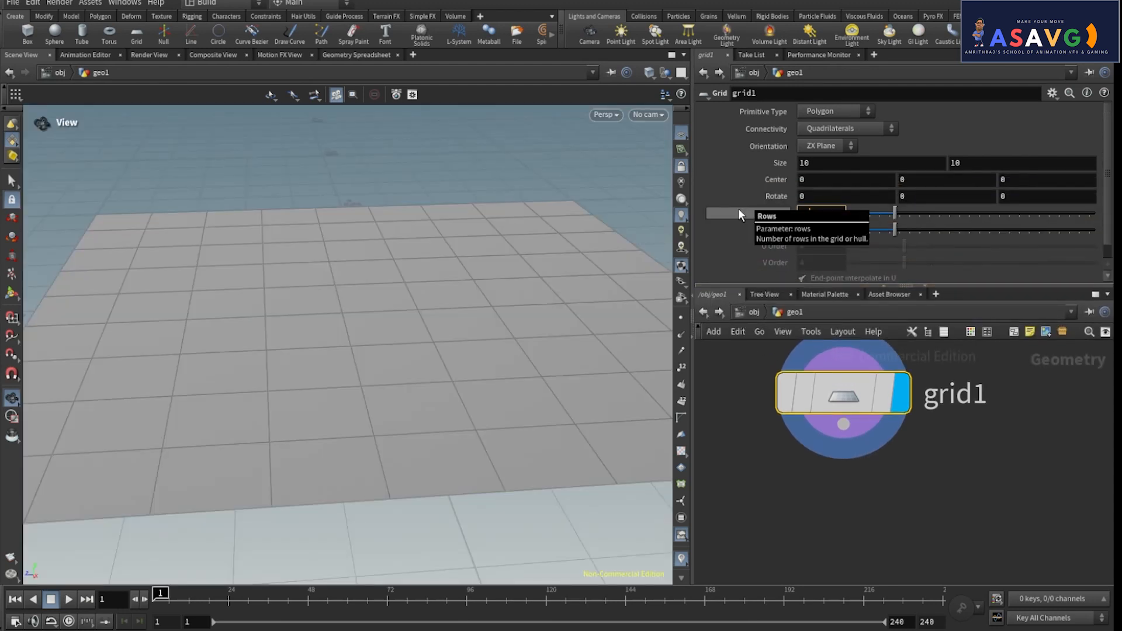
{"action": "key", "text": "Return"}
{"action": "left_click_drag", "start_coordinate": [812, 230], "coordinate": [737, 227]}
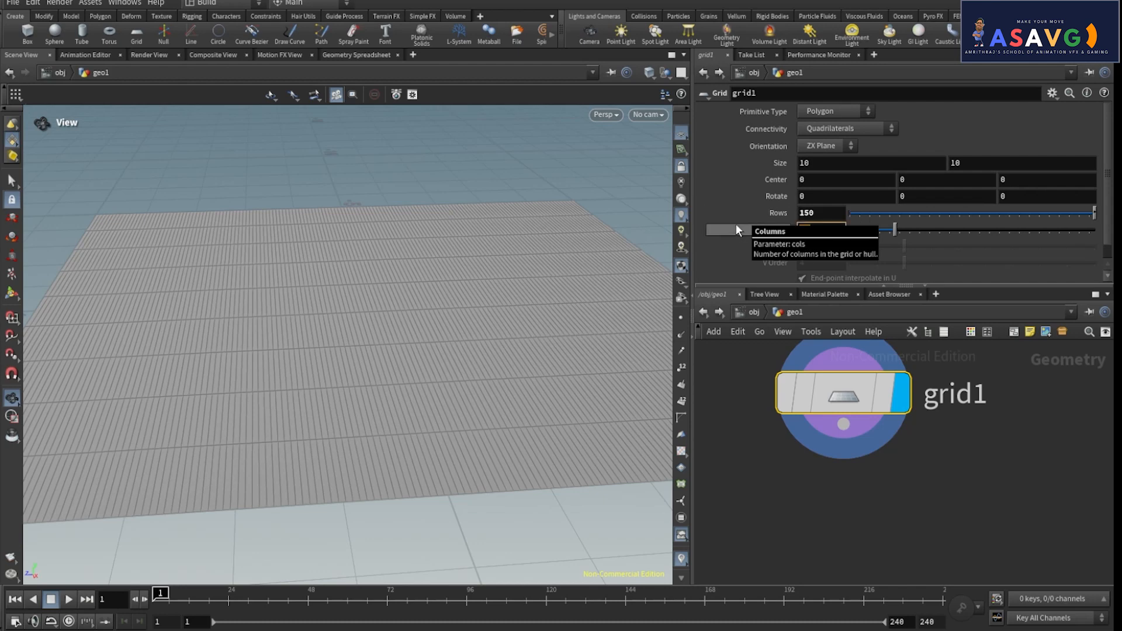
{"action": "type", "text": "150"}
{"action": "key", "text": "Return"}
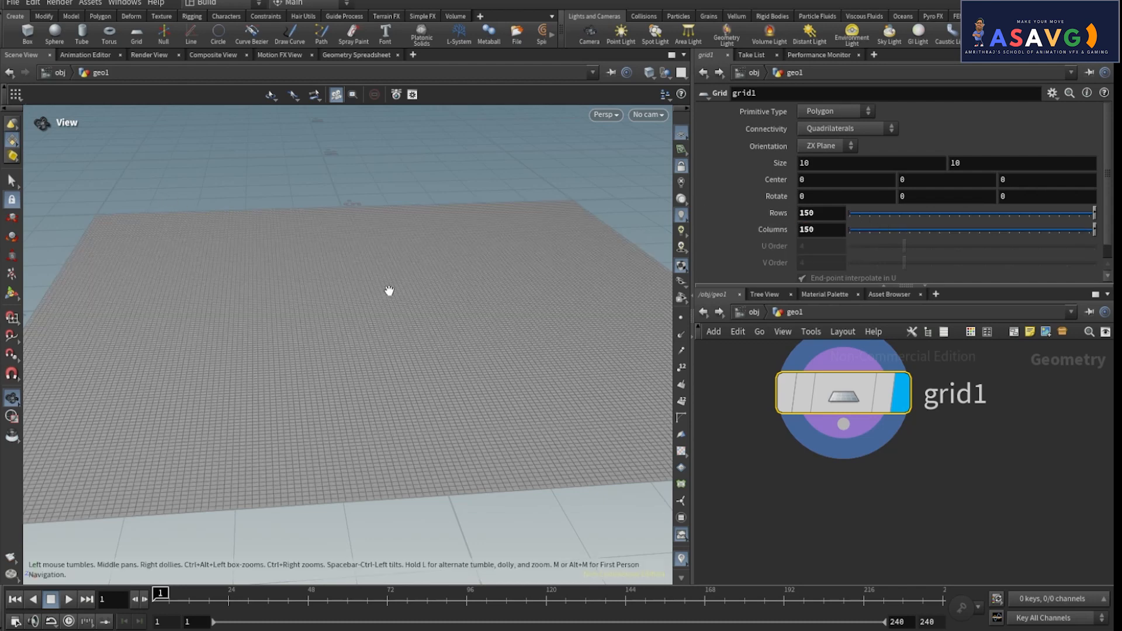
Add an Ocean Spectrum node beside the grid node
{"action": "scroll", "coordinate": [388, 305], "scroll_direction": "up", "scroll_amount": 3}
{"action": "left_click_drag", "start_coordinate": [391, 312], "coordinate": [453, 345]}
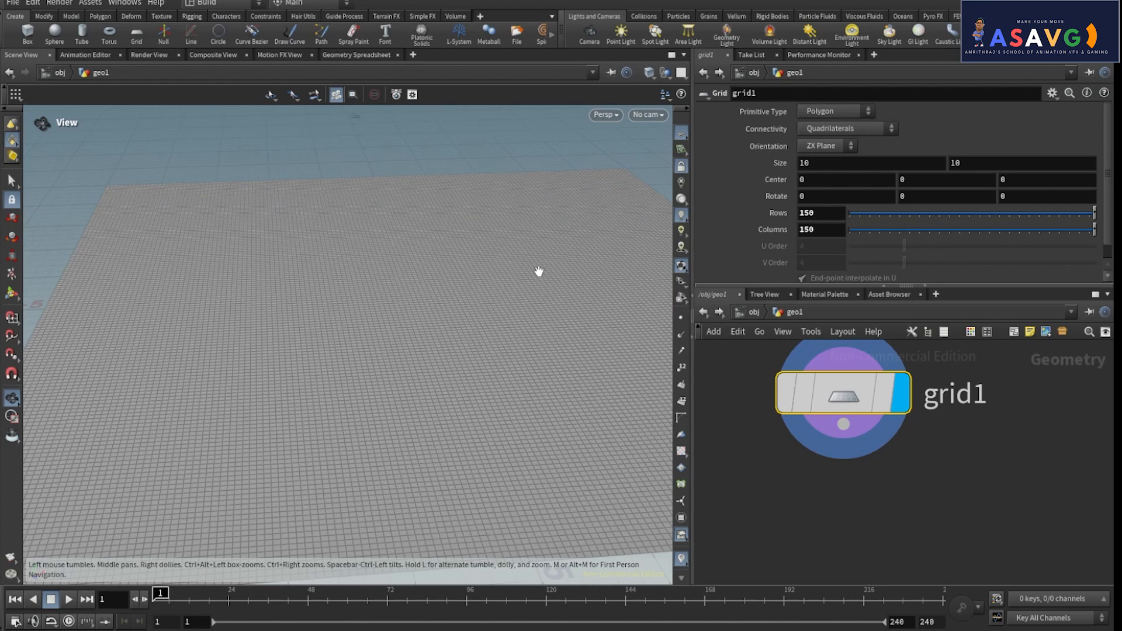
{"action": "left_click_drag", "start_coordinate": [516, 318], "coordinate": [489, 349]}
{"action": "scroll", "coordinate": [924, 451], "scroll_direction": "down", "scroll_amount": 4}
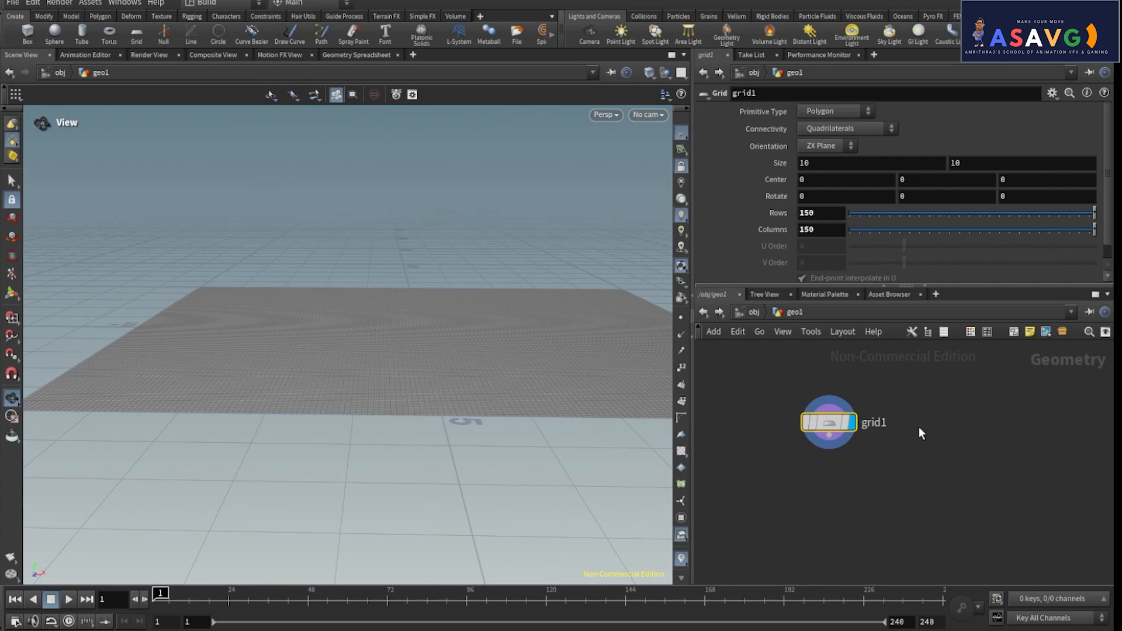
{"action": "key", "text": "Tab"}
{"action": "type", "text": "ocea"}
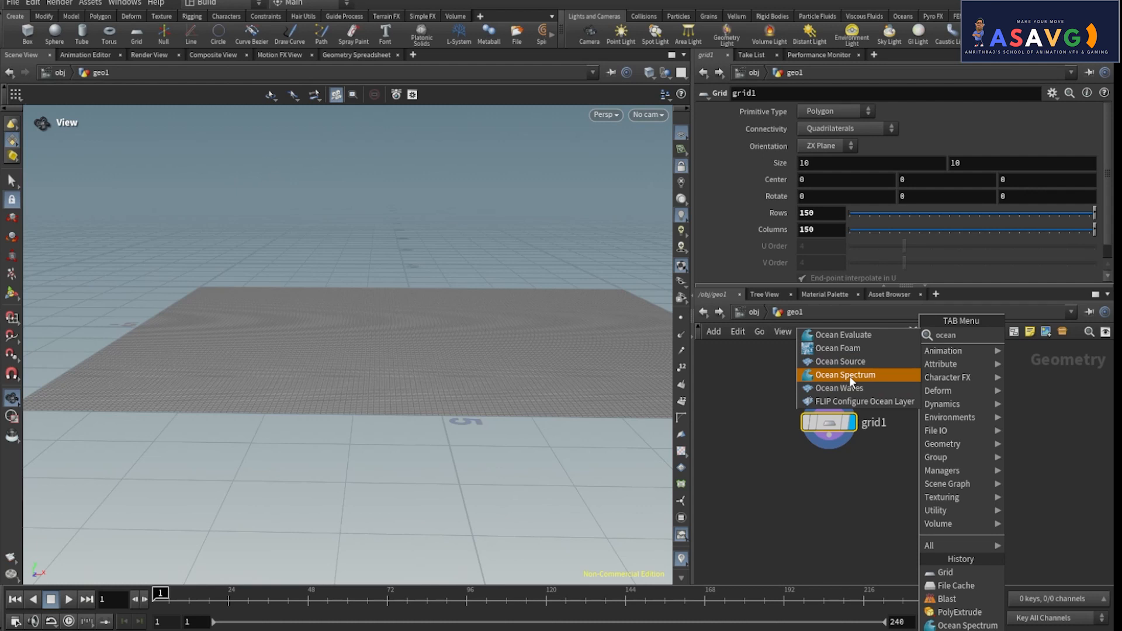
{"action": "left_click", "coordinate": [850, 376]}
{"action": "left_click", "coordinate": [962, 429]}
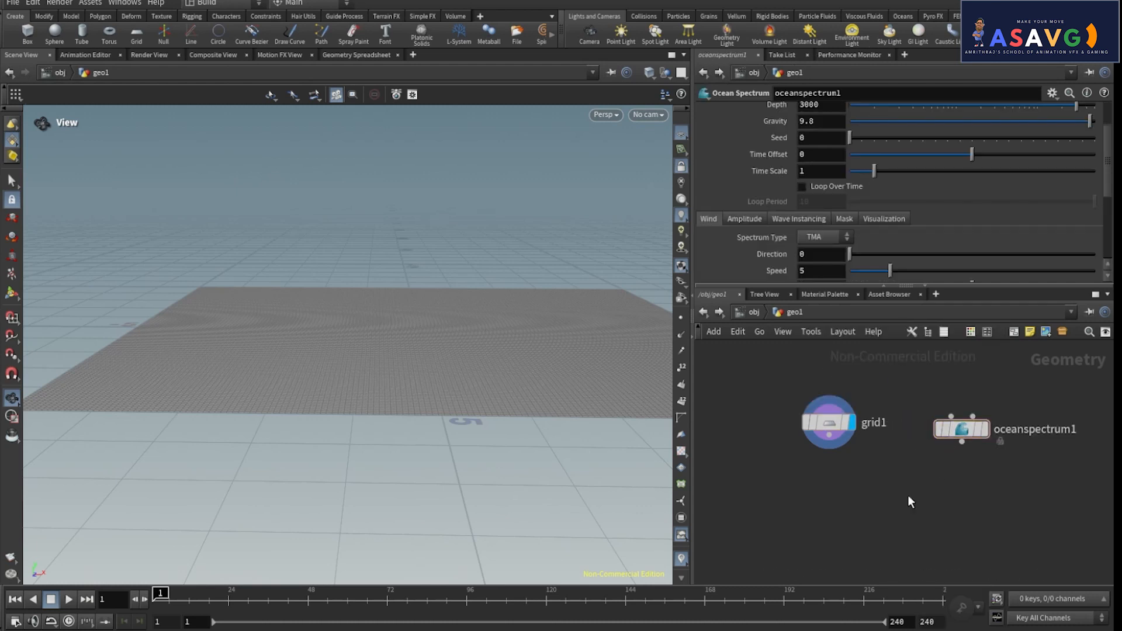
Add an Ocean Evaluate node below the grid and ocean spectrum nodes
{"action": "key", "text": "Tab"}
{"action": "type", "text": "oce"}
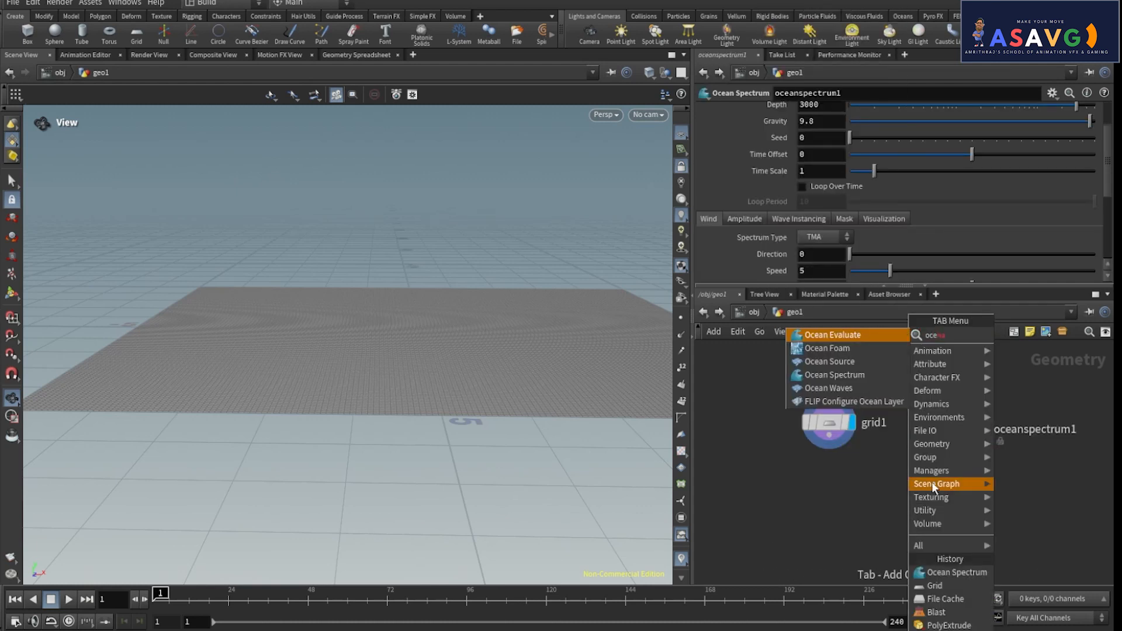
{"action": "left_click", "coordinate": [846, 336]}
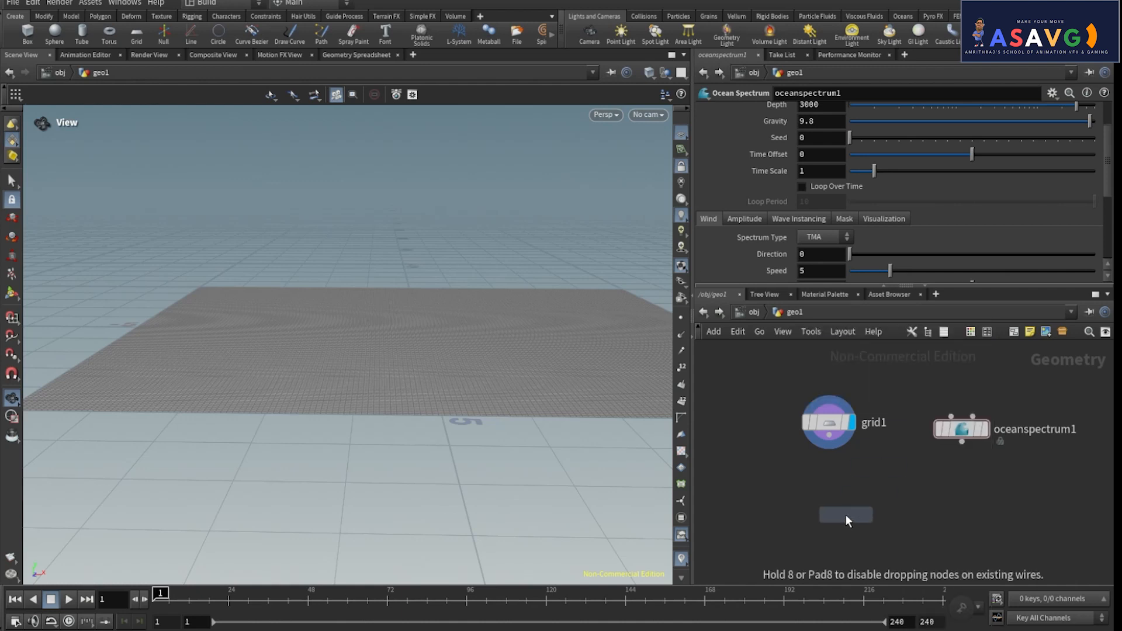
{"action": "left_click", "coordinate": [846, 515]}
Align the grid and ocean spectrum nodes, then wire them into the first and second inputs of the Ocean Evaluate node
{"action": "scroll", "coordinate": [896, 490], "scroll_direction": "up", "scroll_amount": 3}
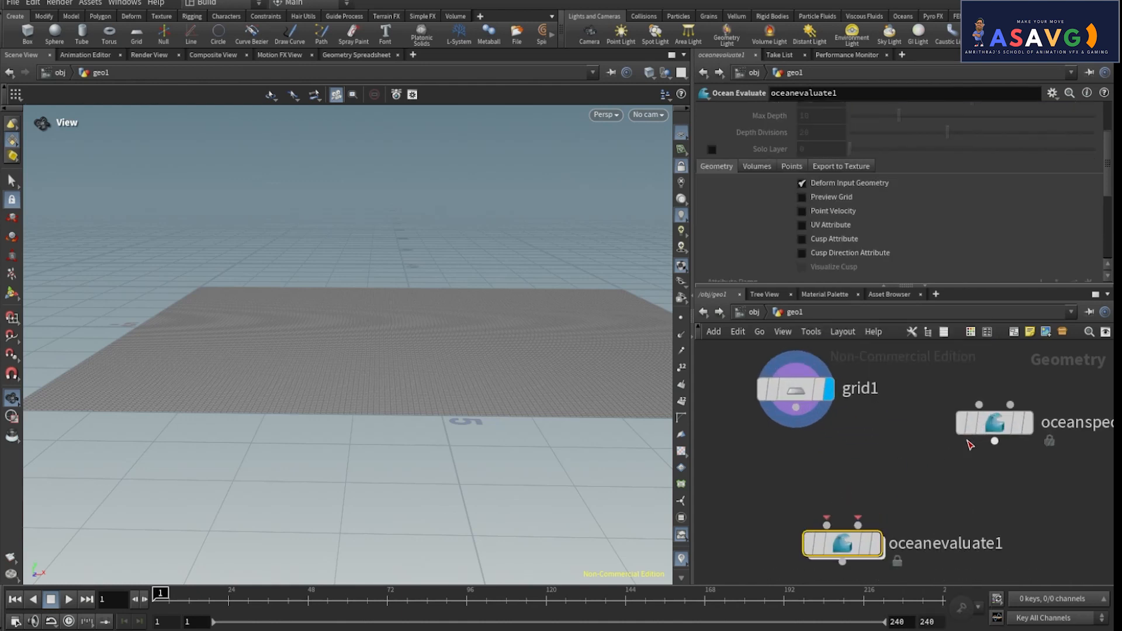
{"action": "scroll", "coordinate": [807, 419], "scroll_direction": "down", "scroll_amount": 3}
{"action": "left_click", "coordinate": [799, 411]}
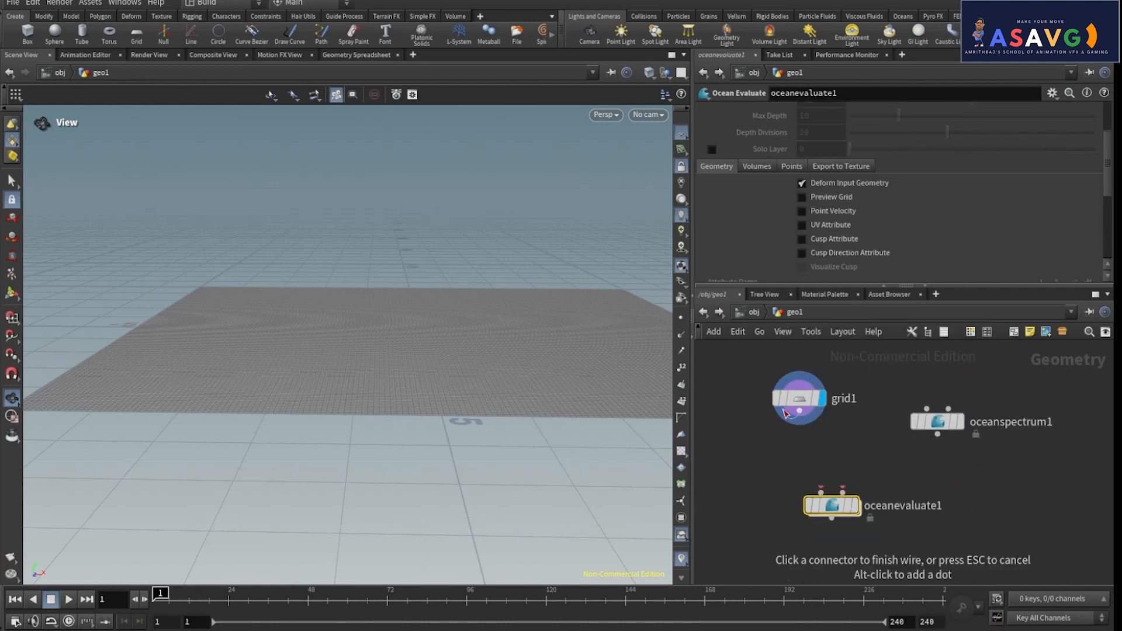
{"action": "key", "text": "Escape"}
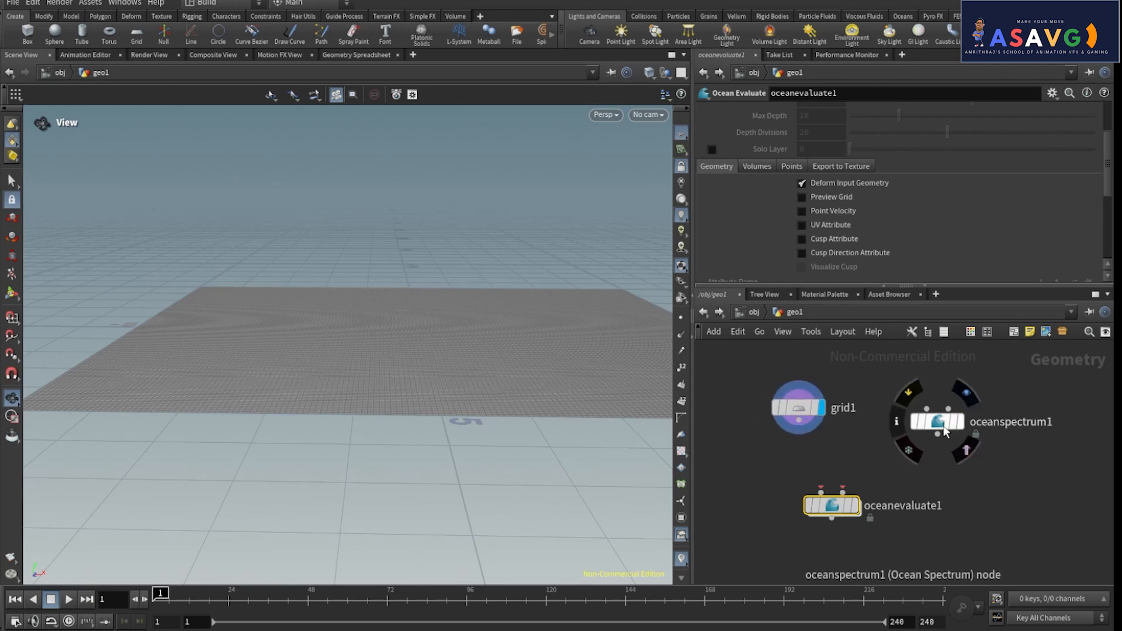
{"action": "left_click_drag", "start_coordinate": [947, 430], "coordinate": [916, 406]}
{"action": "left_click_drag", "start_coordinate": [801, 411], "coordinate": [782, 402]}
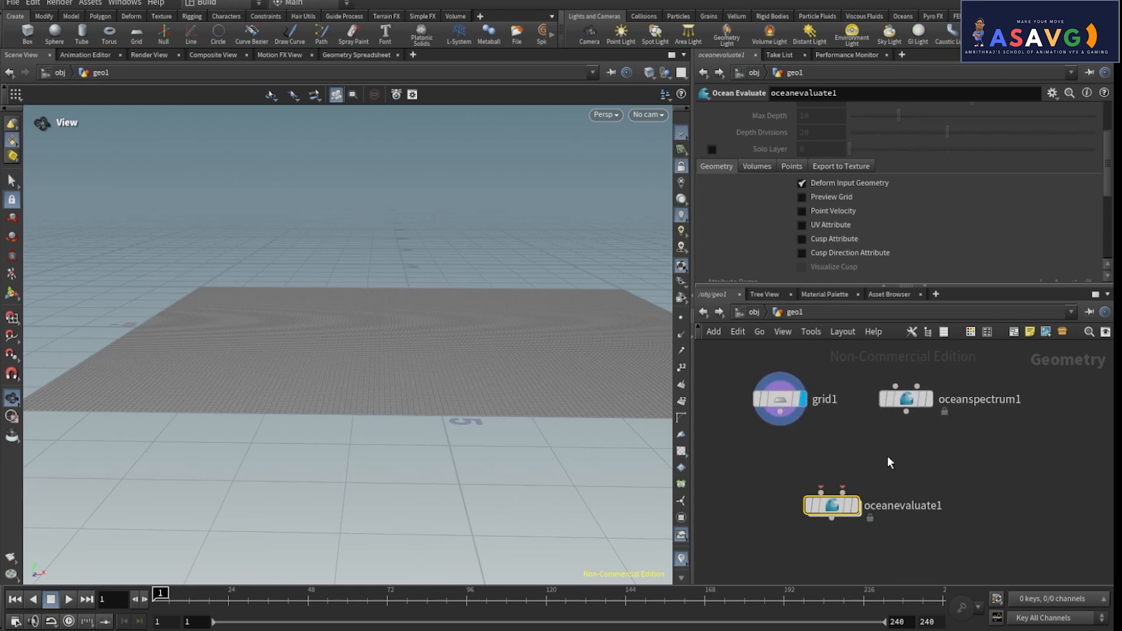
{"action": "scroll", "coordinate": [878, 466], "scroll_direction": "up", "scroll_amount": 2}
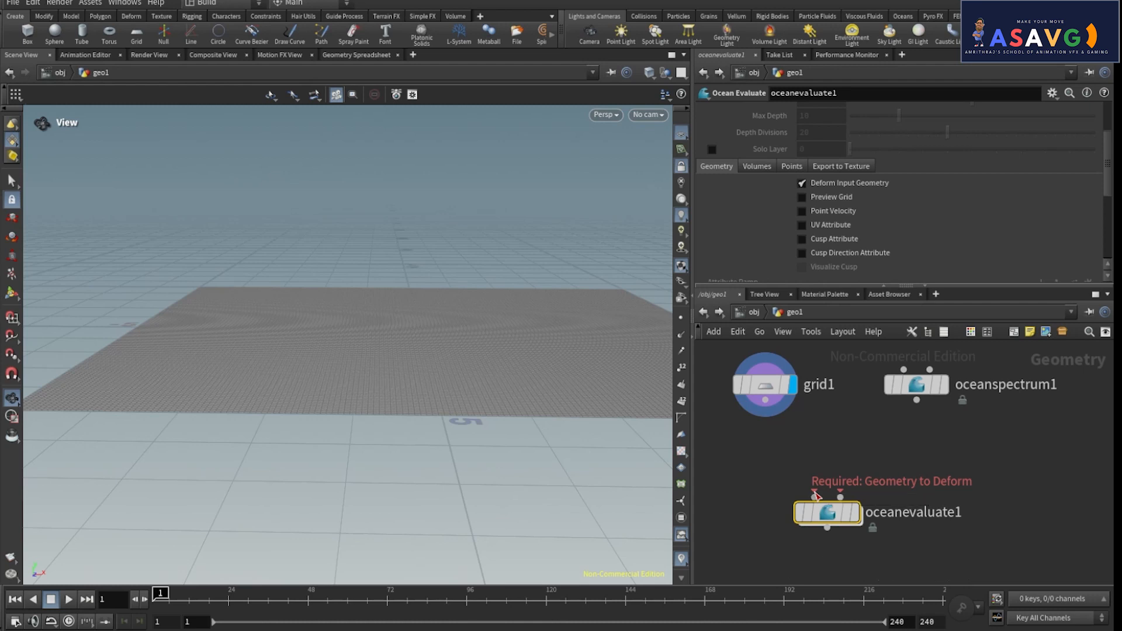
{"action": "left_click_drag", "start_coordinate": [817, 496], "coordinate": [766, 400]}
{"action": "left_click_drag", "start_coordinate": [842, 496], "coordinate": [917, 401]}
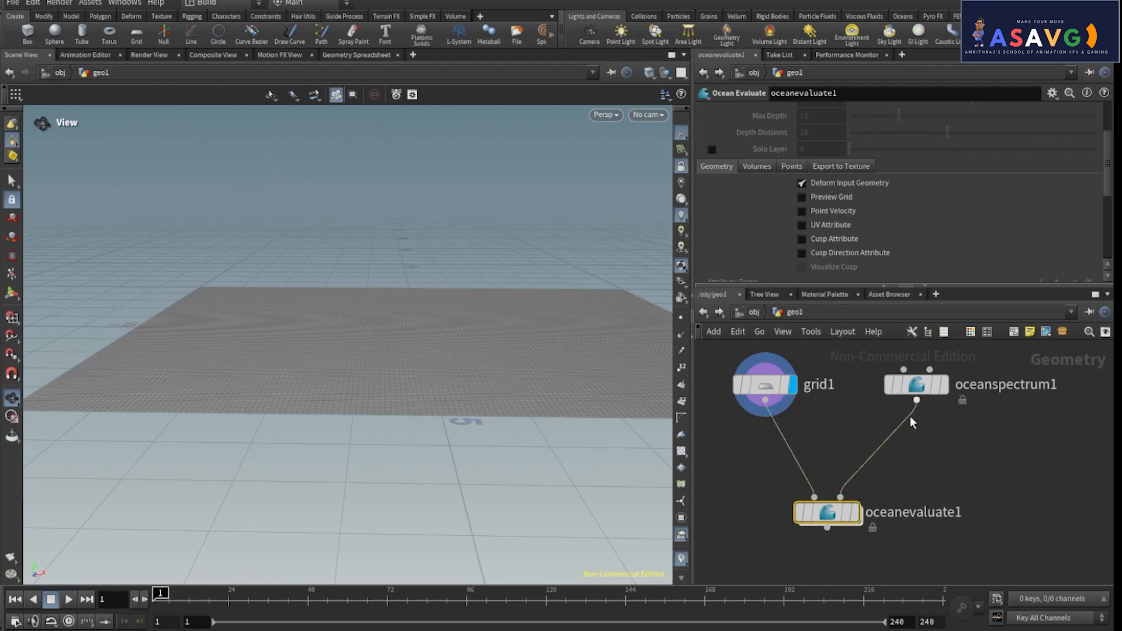
Display the Ocean Evaluate node's result and play the wave animation in real time, stopping at frame 100
{"action": "left_click", "coordinate": [859, 514]}
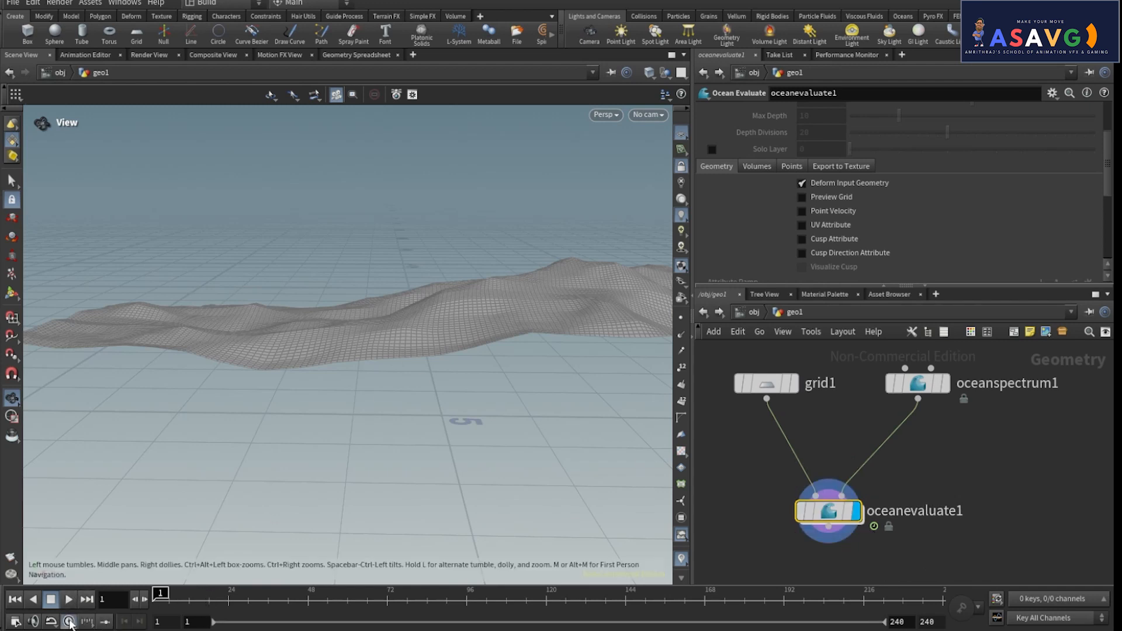
{"action": "left_click", "coordinate": [68, 601]}
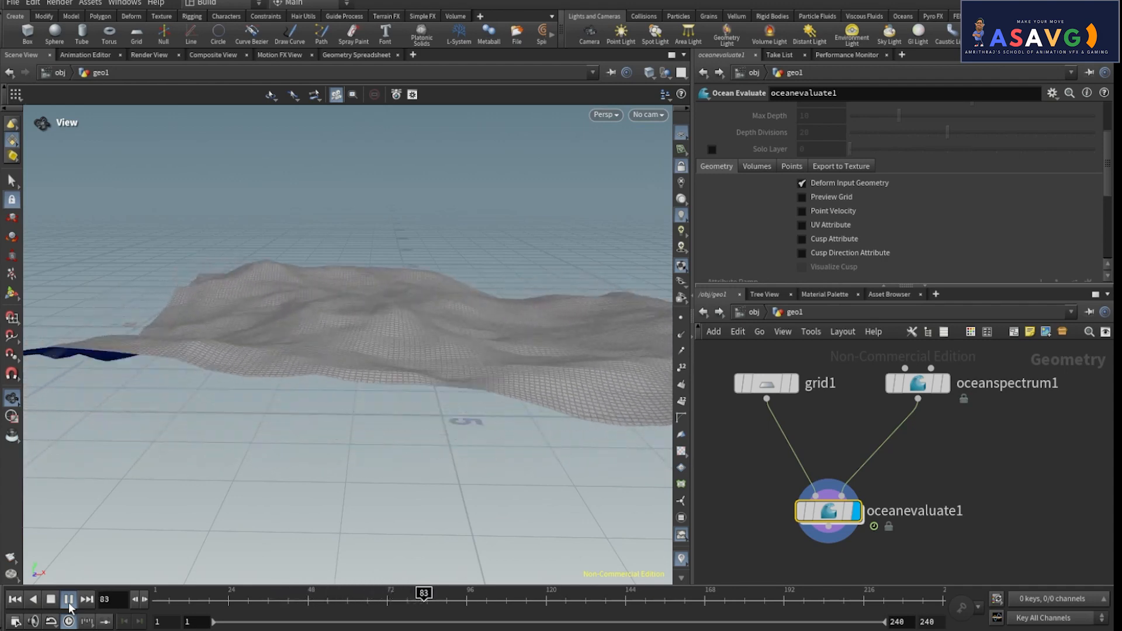
{"action": "left_click", "coordinate": [68, 600]}
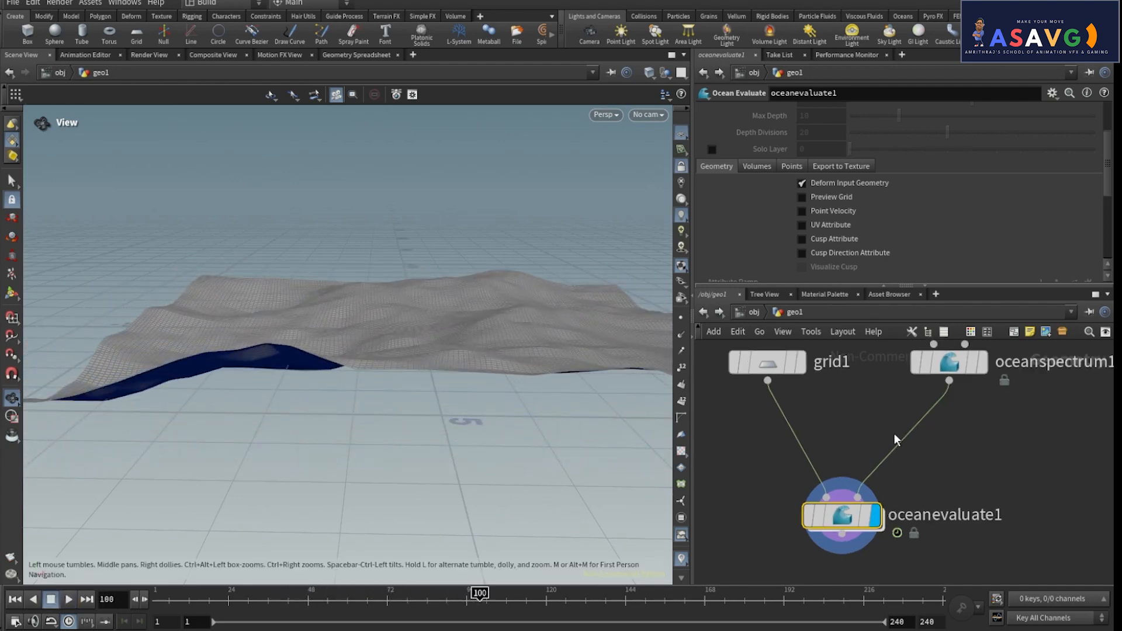
Set the ocean spectrum's Resolution Exponent to 4 and go to the last frame
{"action": "scroll", "coordinate": [924, 445], "scroll_direction": "up", "scroll_amount": 2}
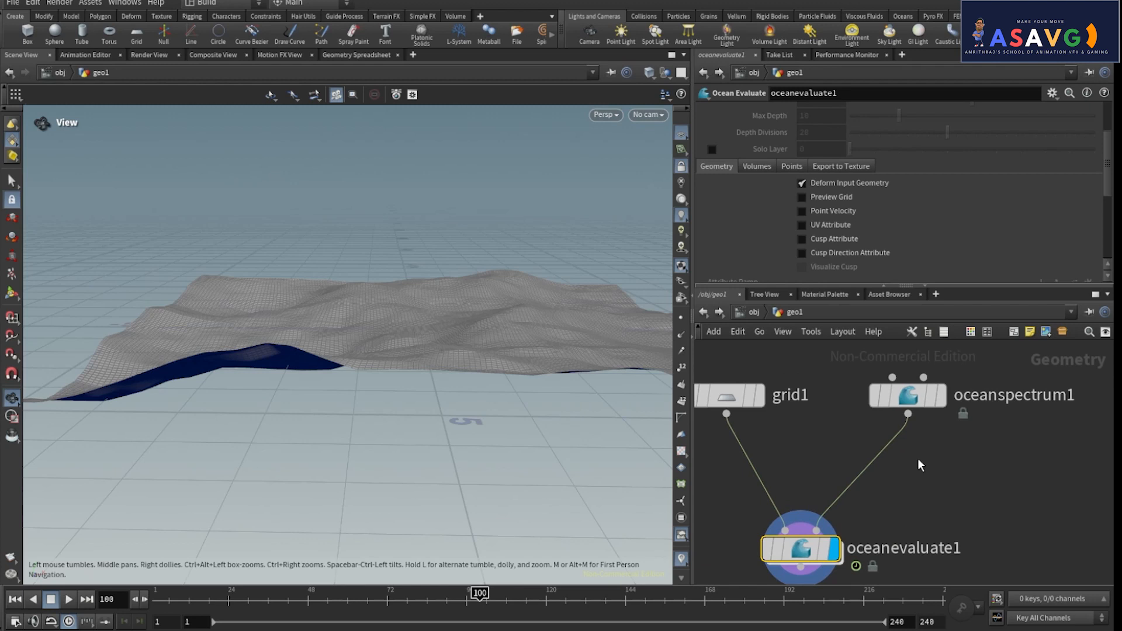
{"action": "left_click", "coordinate": [908, 395]}
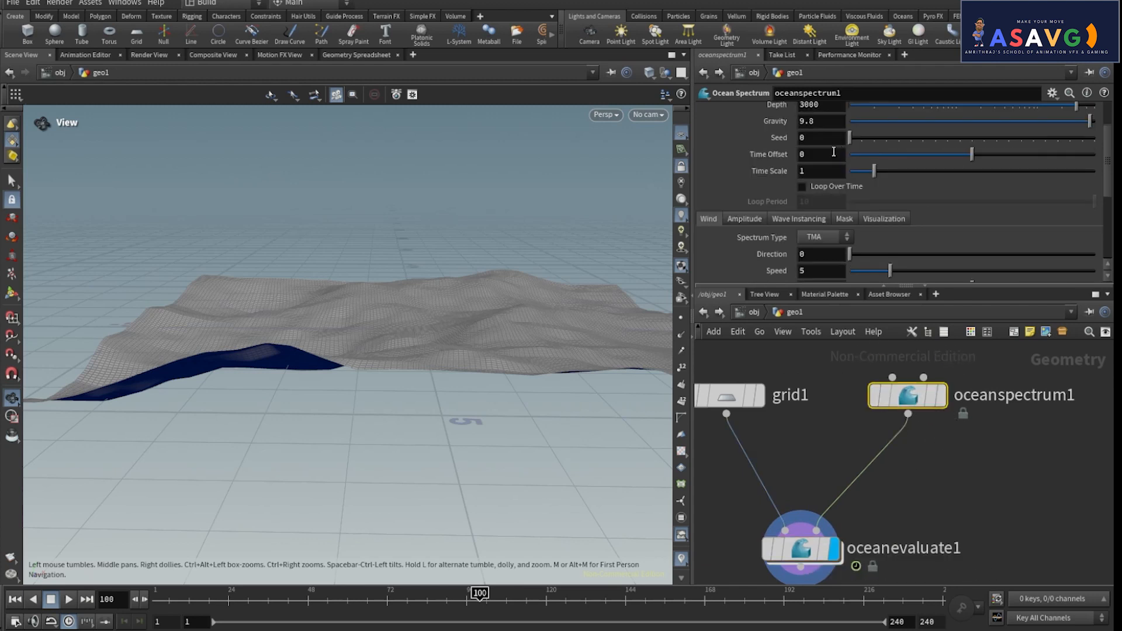
{"action": "scroll", "coordinate": [833, 152], "scroll_direction": "up", "scroll_amount": 3}
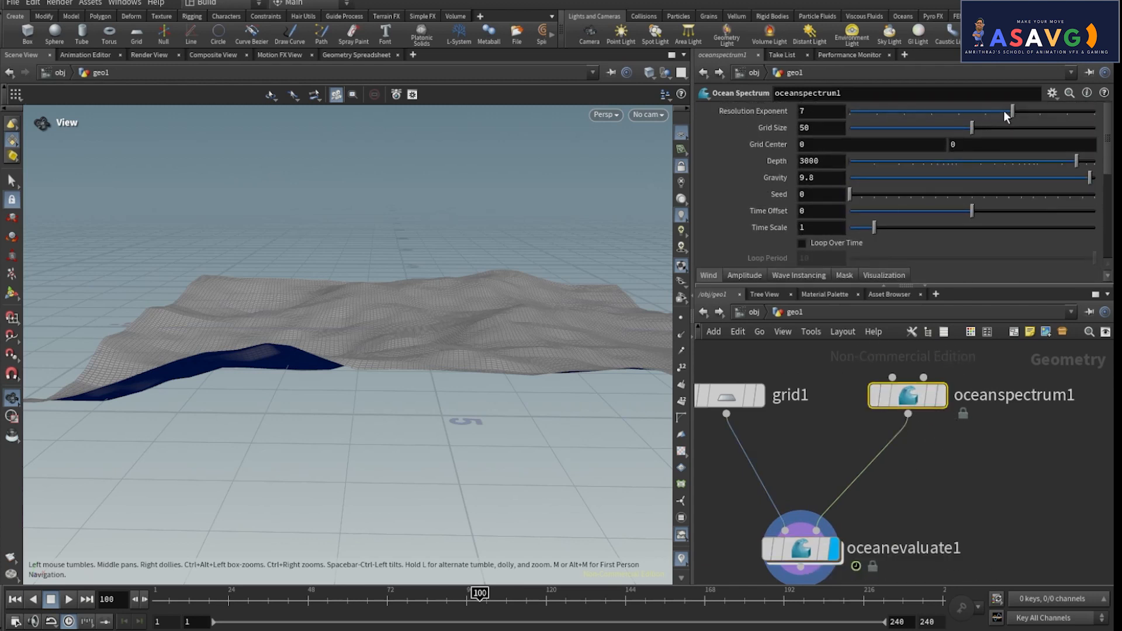
{"action": "left_click_drag", "start_coordinate": [1004, 110], "coordinate": [938, 111]}
{"action": "left_click", "coordinate": [86, 600]}
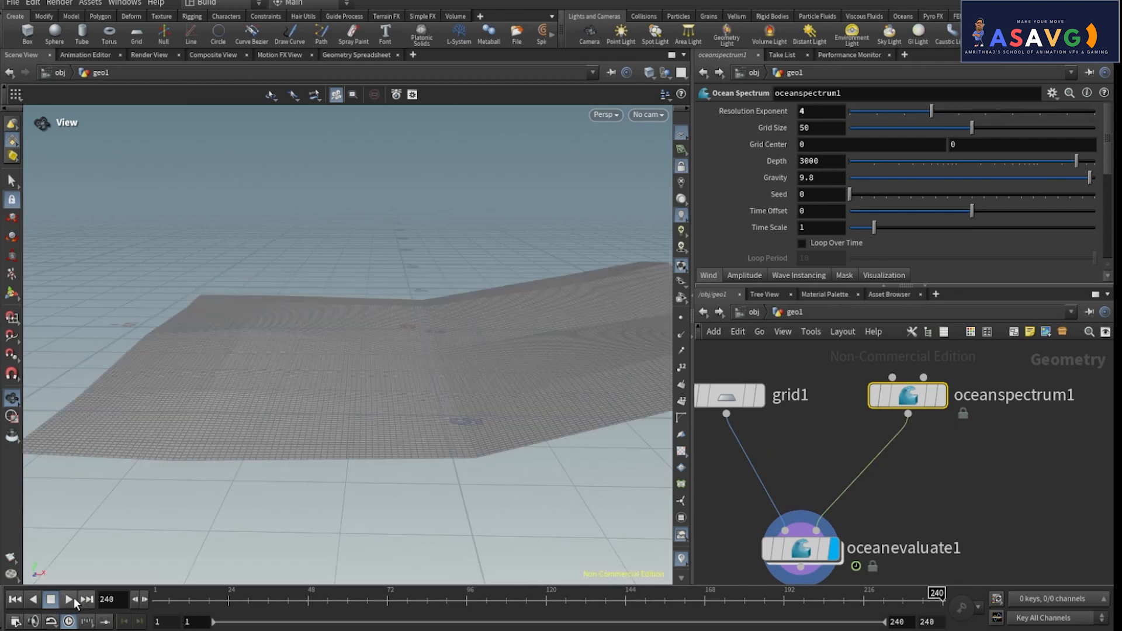
Play the wave animation briefly, then set the ocean spectrum's Resolution Exponent to 6 and preview it again
{"action": "left_click", "coordinate": [70, 600]}
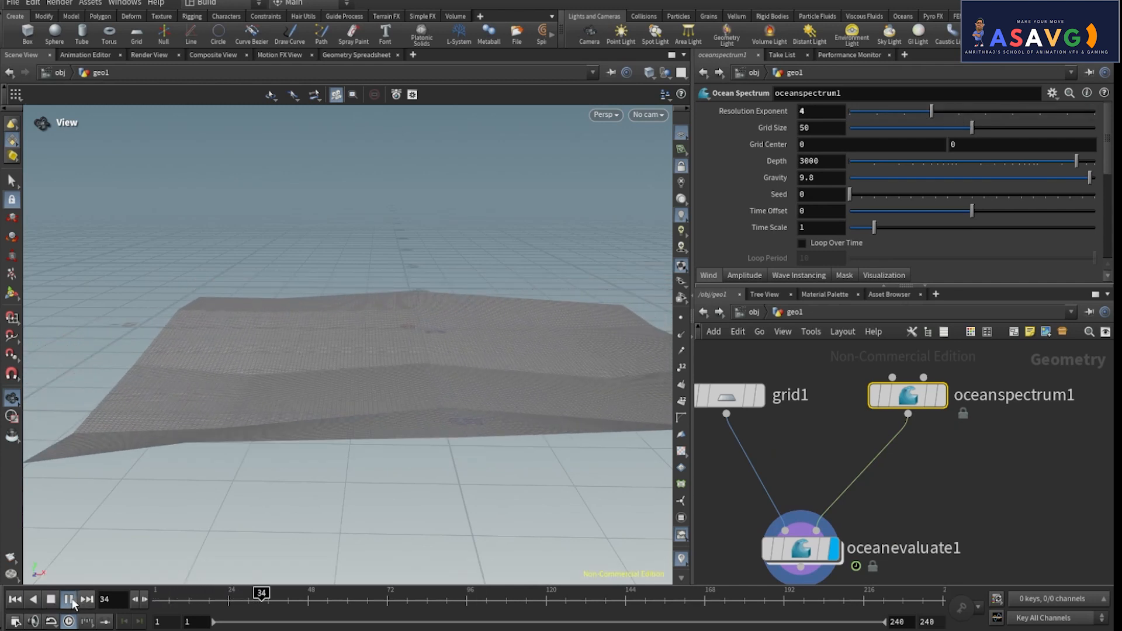
{"action": "left_click", "coordinate": [51, 599]}
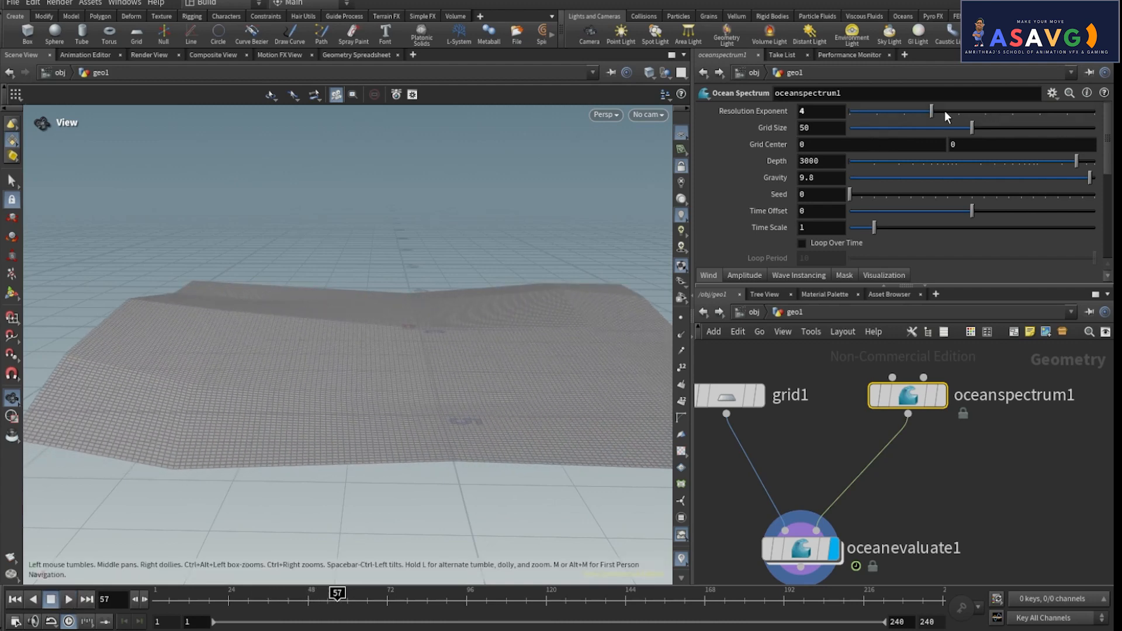
{"action": "left_click_drag", "start_coordinate": [944, 110], "coordinate": [986, 111]}
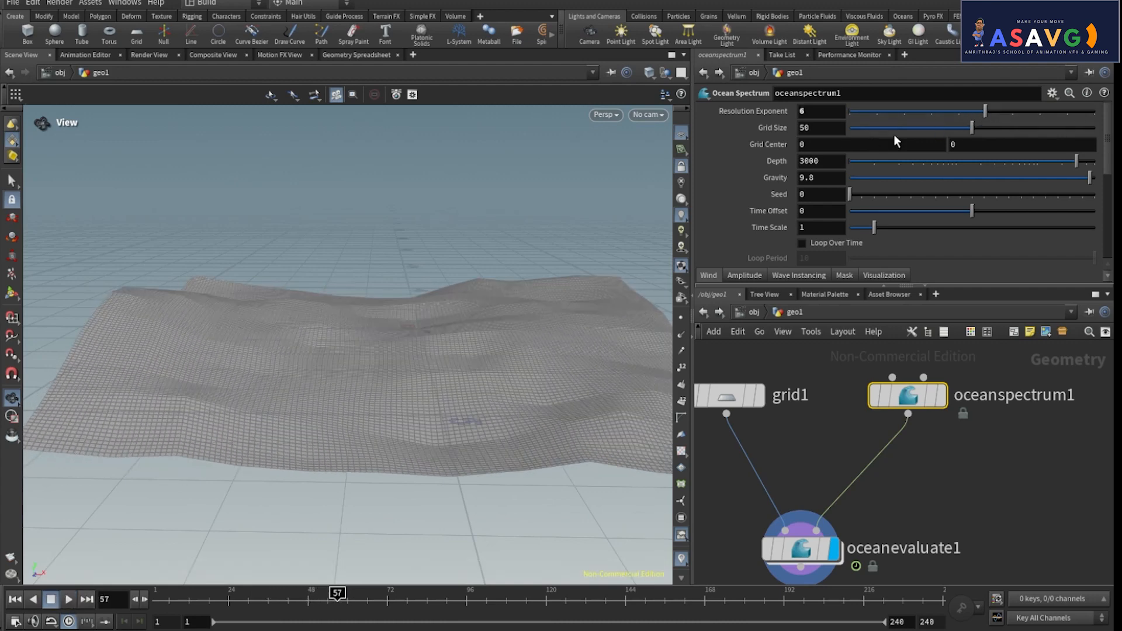
{"action": "left_click", "coordinate": [69, 599]}
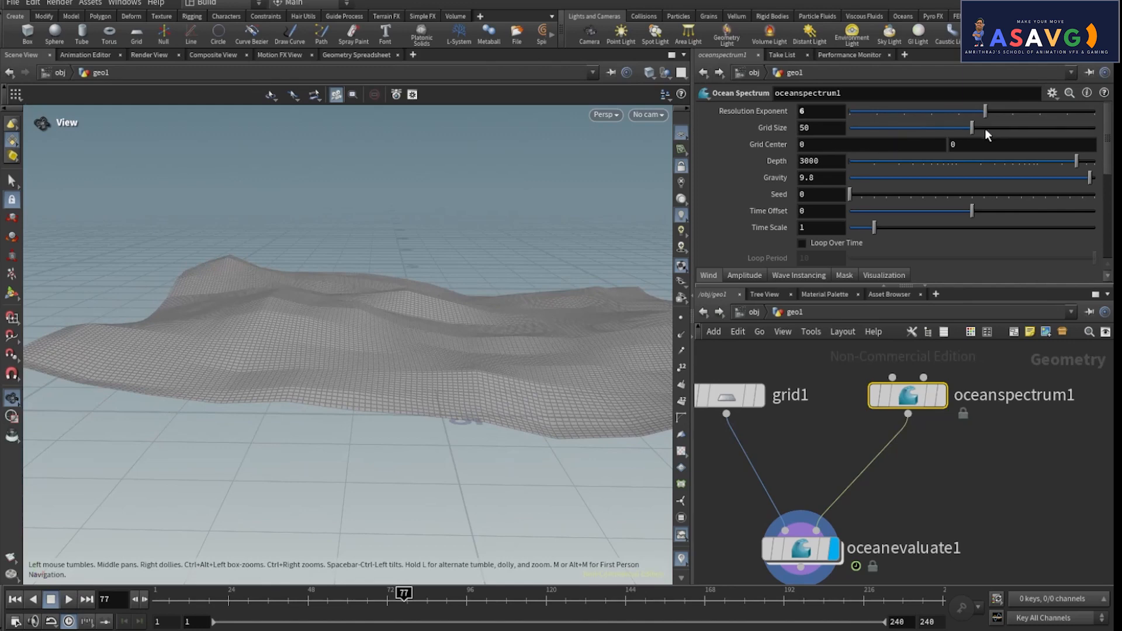
Try an ocean spectrum Grid Size of 52.4 and preview the wave animation
{"action": "mouse_move", "coordinate": [979, 129]}
{"action": "left_mouse_down"}
{"action": "mouse_move", "coordinate": [1004, 129]}
{"action": "mouse_move", "coordinate": [941, 131]}
{"action": "mouse_move", "coordinate": [993, 132]}
{"action": "mouse_move", "coordinate": [978, 135]}
{"action": "left_mouse_up"}
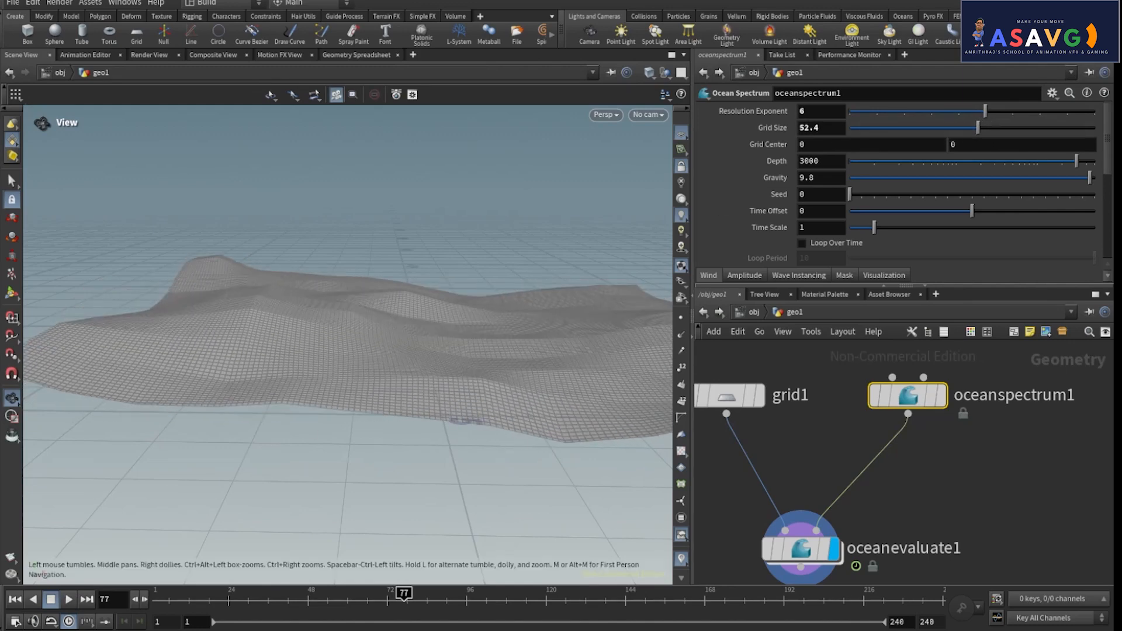
{"action": "left_click", "coordinate": [65, 599]}
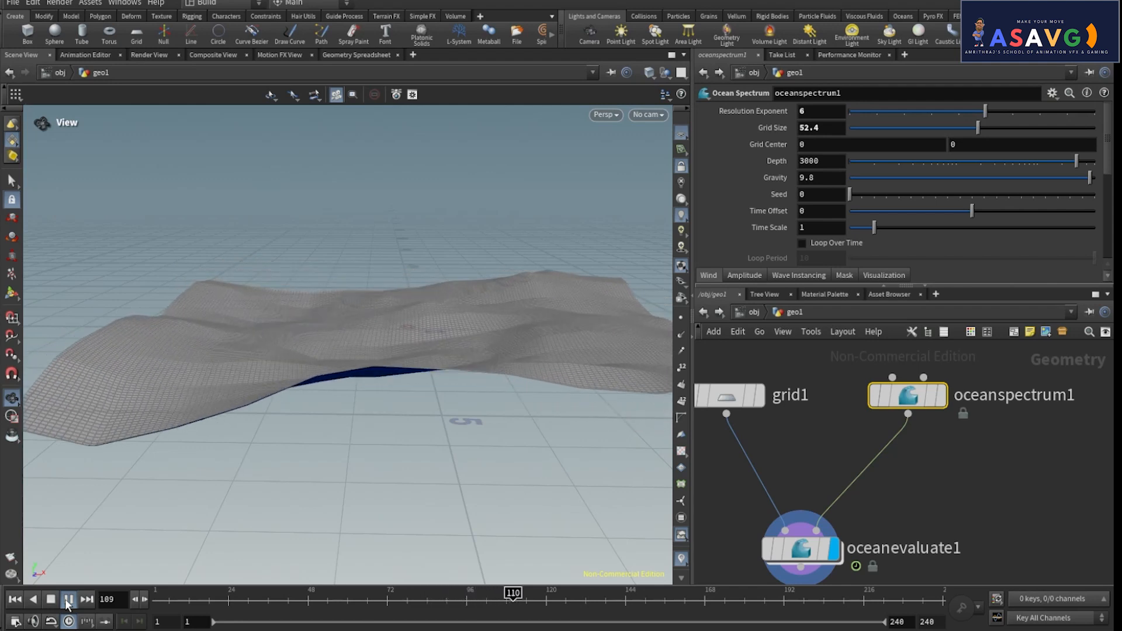
{"action": "left_click", "coordinate": [65, 598]}
Go to the ocean spectrum's wind settings and replay the wave animation from the first frame
{"action": "scroll", "coordinate": [913, 194], "scroll_direction": "down", "scroll_amount": 1}
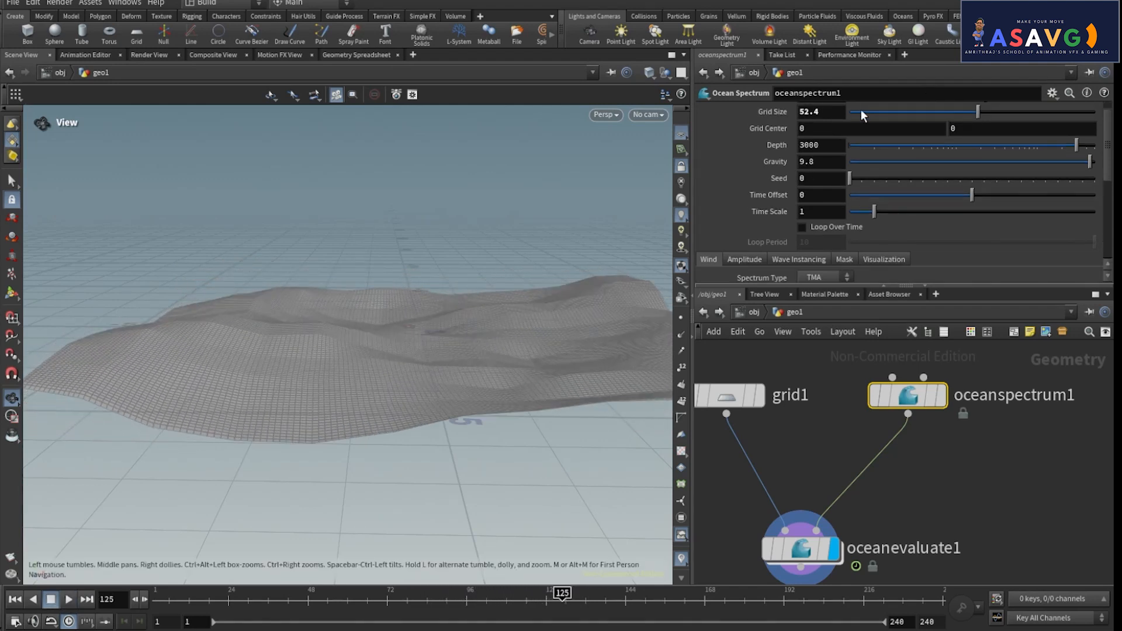
{"action": "scroll", "coordinate": [864, 191], "scroll_direction": "down", "scroll_amount": 2}
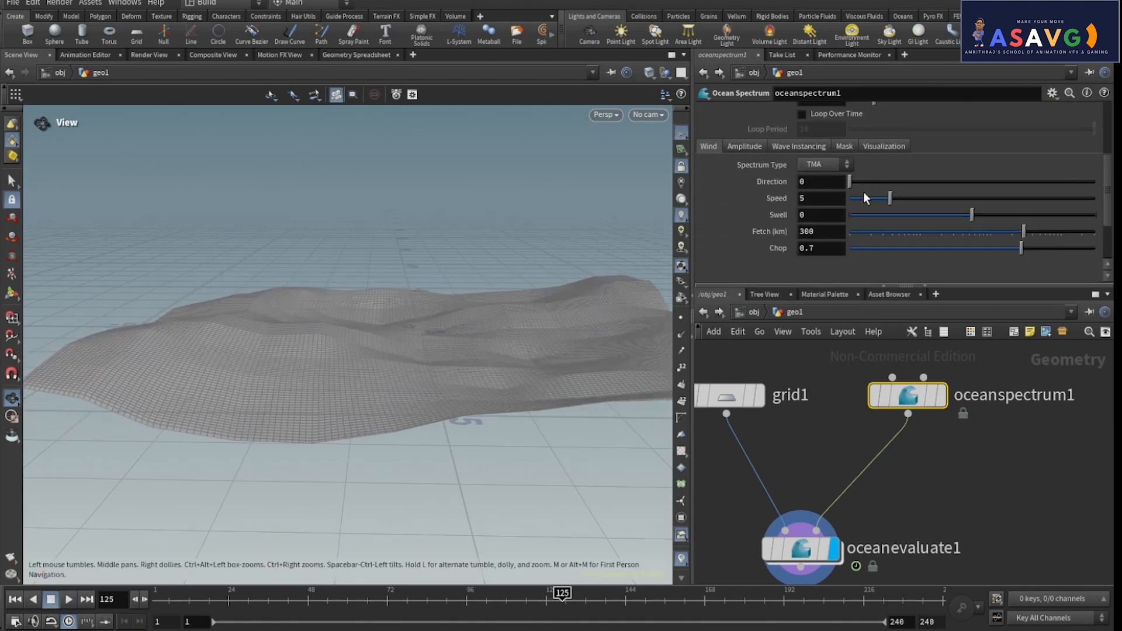
{"action": "left_click", "coordinate": [824, 250]}
{"action": "left_click", "coordinate": [14, 600]}
{"action": "left_click", "coordinate": [69, 599]}
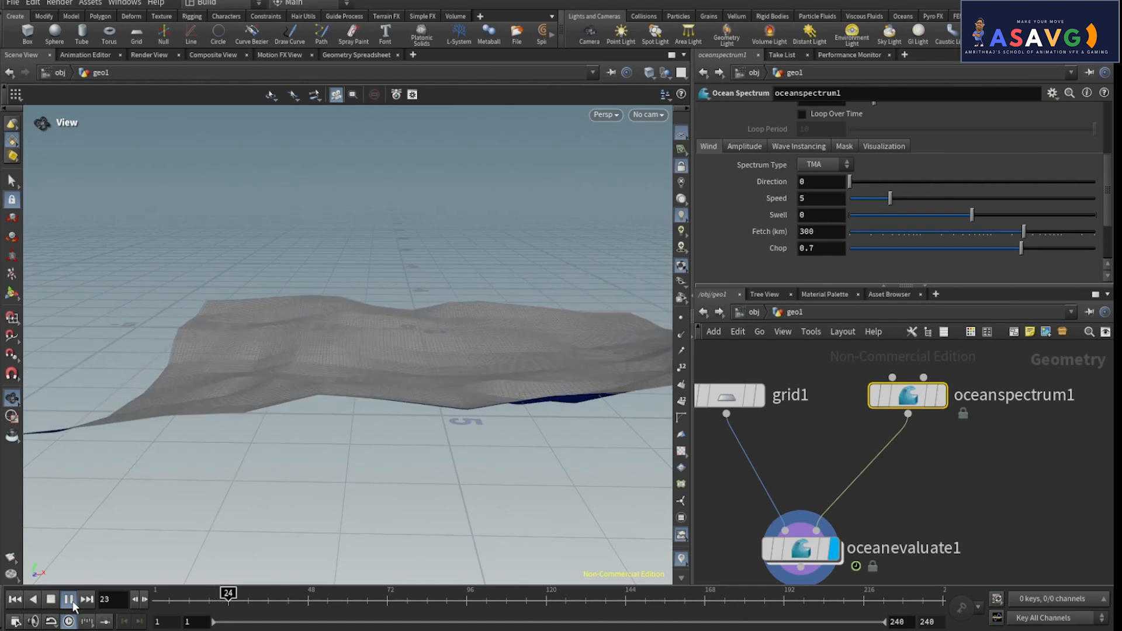
{"action": "left_click", "coordinate": [72, 601]}
Set the ocean spectrum's wind Chop to 0.5 and play the animation to check the waves
{"action": "left_click_drag", "start_coordinate": [827, 248], "coordinate": [754, 250]}
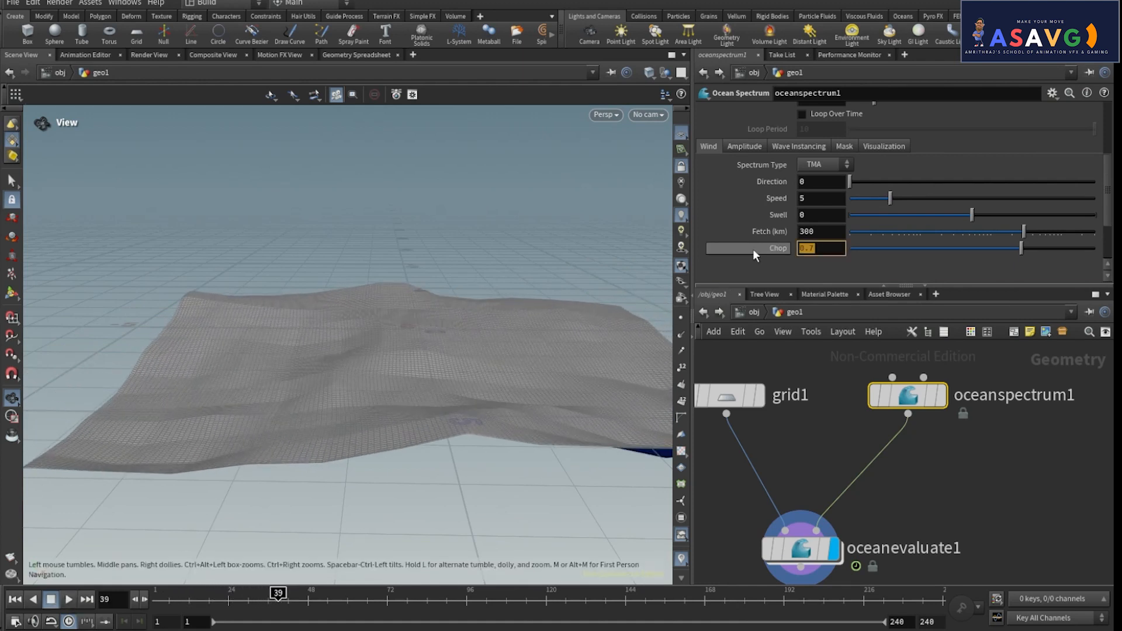
{"action": "type", "text": "0.5"}
{"action": "key", "text": "Return"}
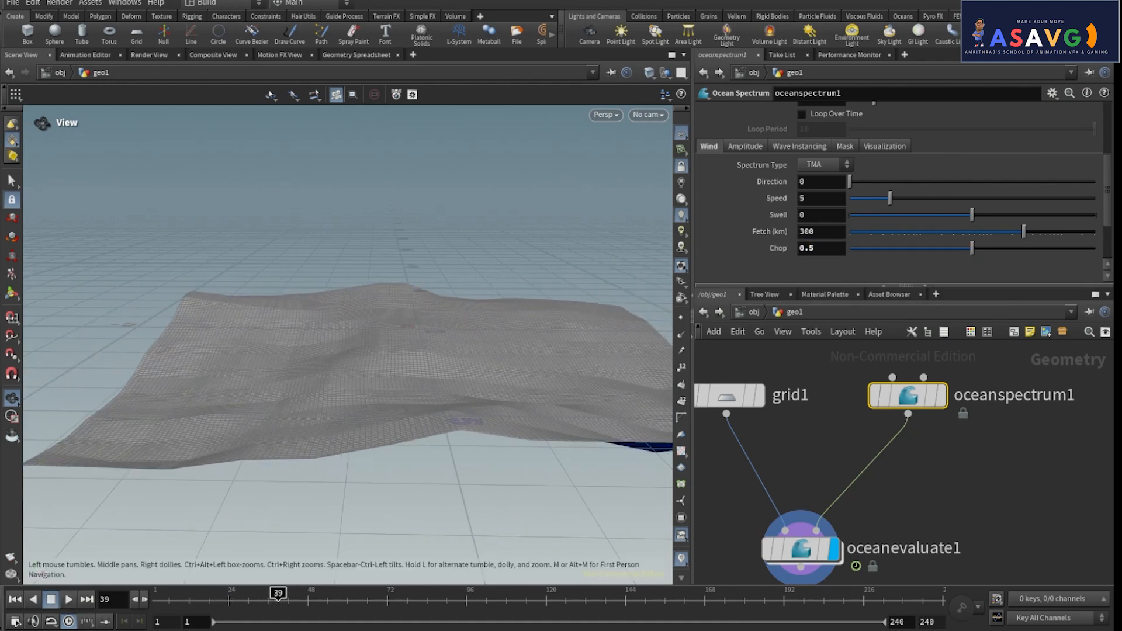
{"action": "left_click", "coordinate": [68, 600]}
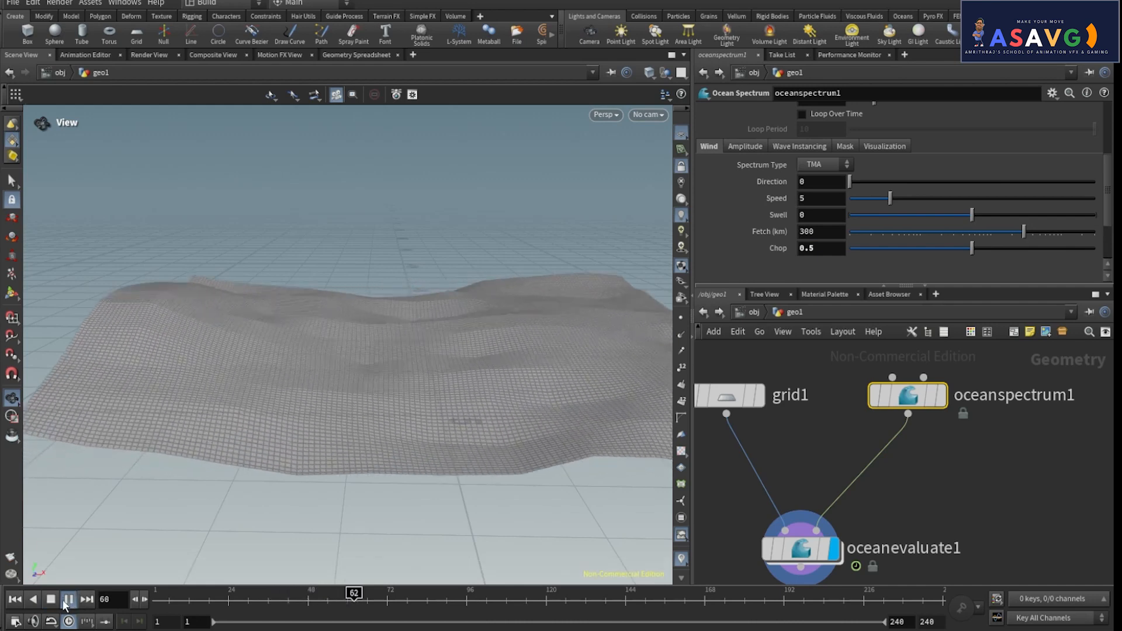
{"action": "left_click", "coordinate": [68, 599]}
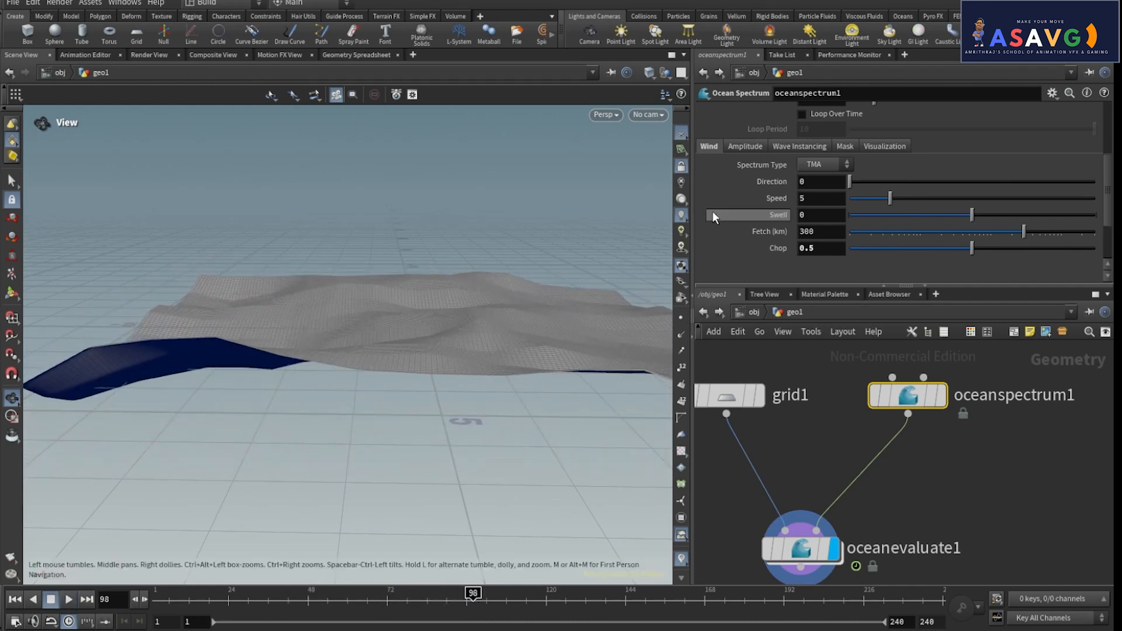
Reduce the ocean spectrum's Grid Size to 4.9 and inspect the playing wave surface from another angle
{"action": "scroll", "coordinate": [850, 207], "scroll_direction": "up", "scroll_amount": 5}
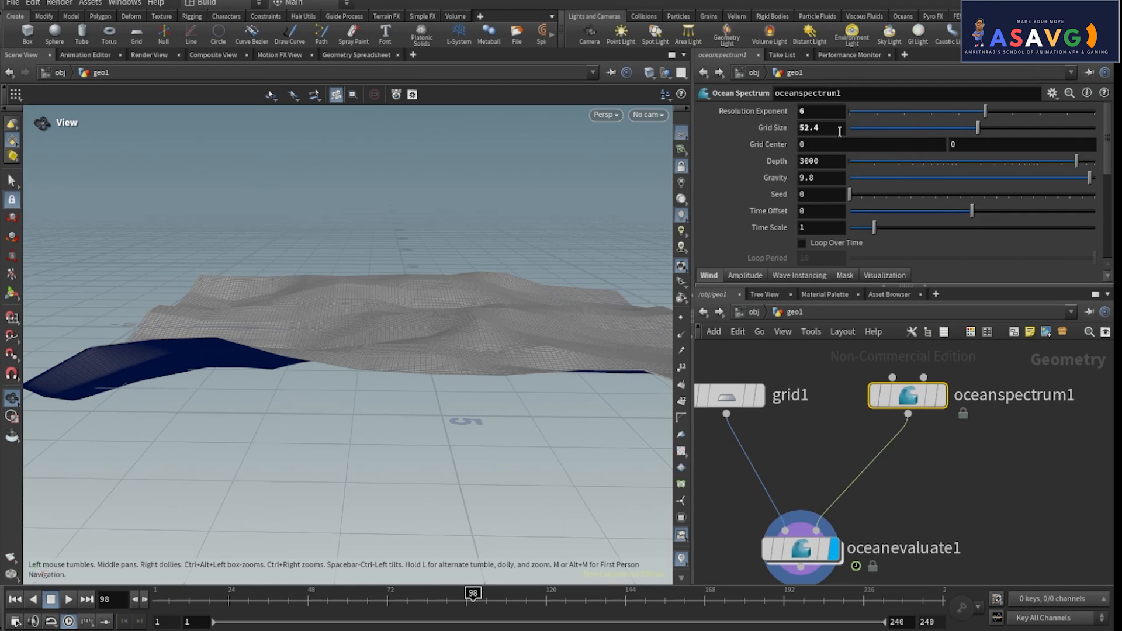
{"action": "left_click_drag", "start_coordinate": [978, 127], "coordinate": [861, 145]}
{"action": "left_click", "coordinate": [69, 600]}
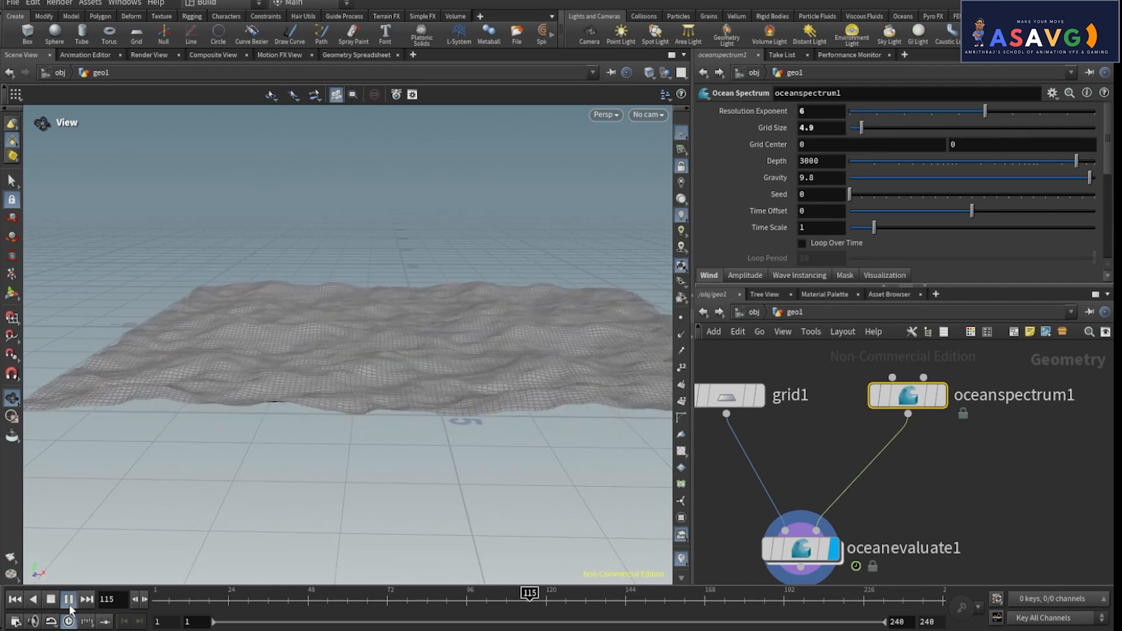
{"action": "left_click_drag", "start_coordinate": [315, 424], "coordinate": [409, 351]}
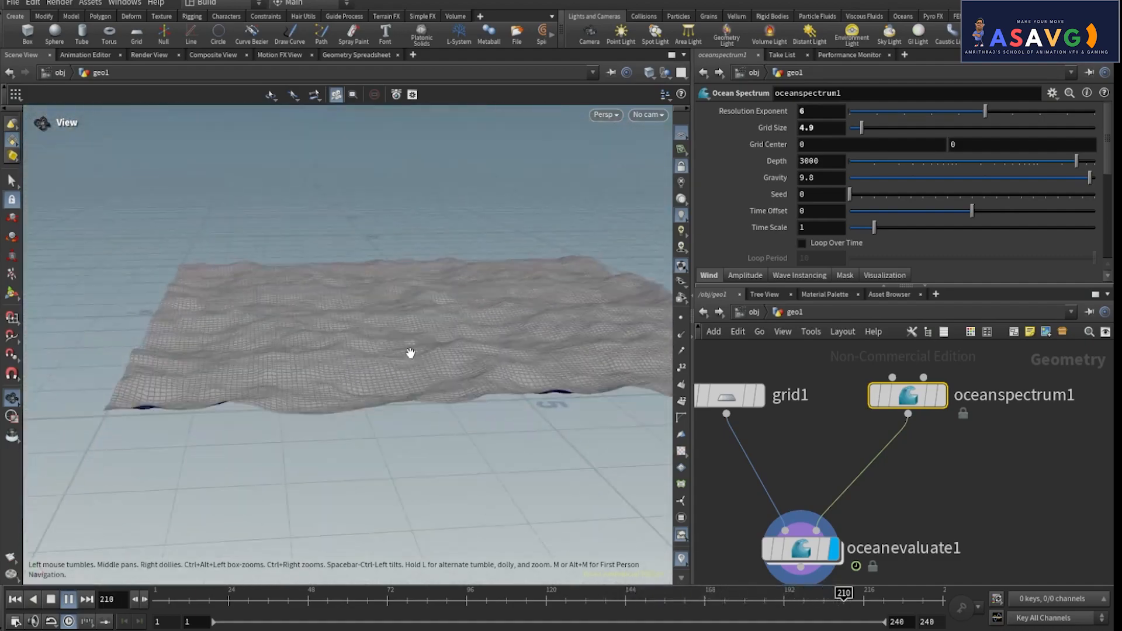
Set the ocean spectrum's wind Speed to 5.38 while the animation plays, then stop playback
{"action": "scroll", "coordinate": [929, 221], "scroll_direction": "down", "scroll_amount": 5}
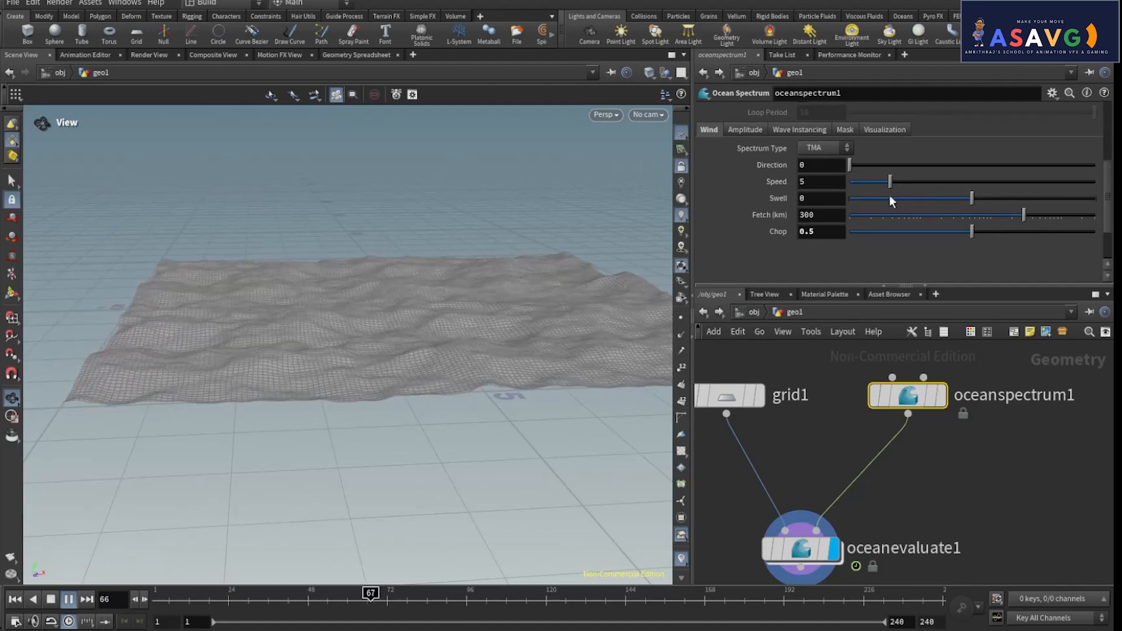
{"action": "mouse_move", "coordinate": [894, 183]}
{"action": "left_mouse_down"}
{"action": "mouse_move", "coordinate": [935, 179]}
{"action": "mouse_move", "coordinate": [882, 182]}
{"action": "mouse_move", "coordinate": [893, 181]}
{"action": "left_mouse_up"}
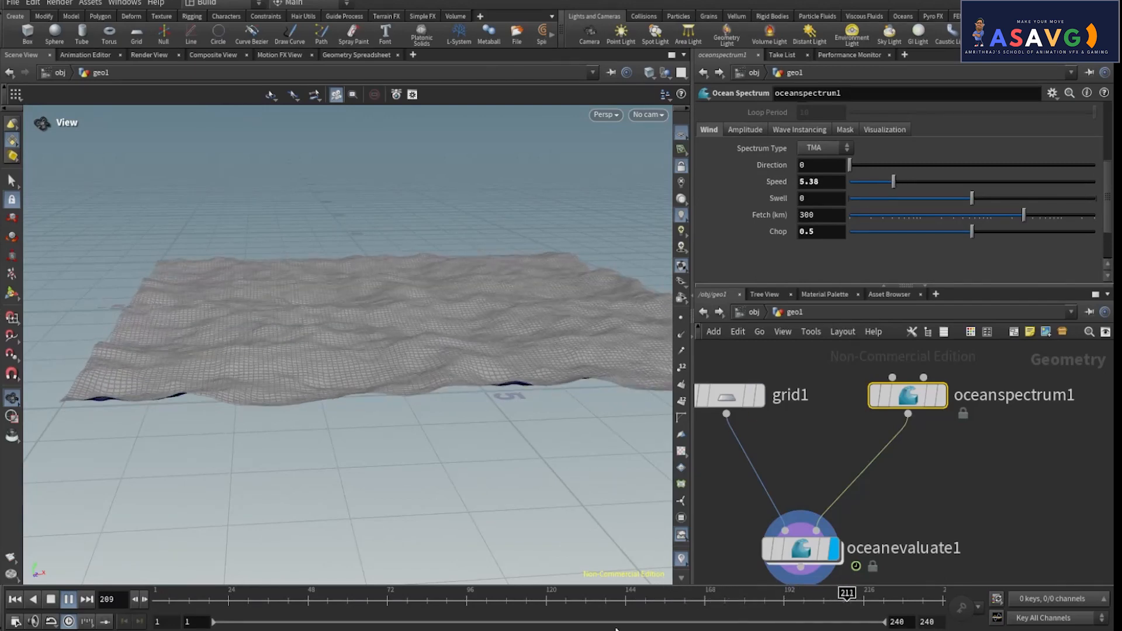
{"action": "key", "text": "Up"}
Return to the object level and play the ocean animation, viewing the shaded surface up close before stopping
{"action": "scroll", "coordinate": [976, 525], "scroll_direction": "down", "scroll_amount": 2}
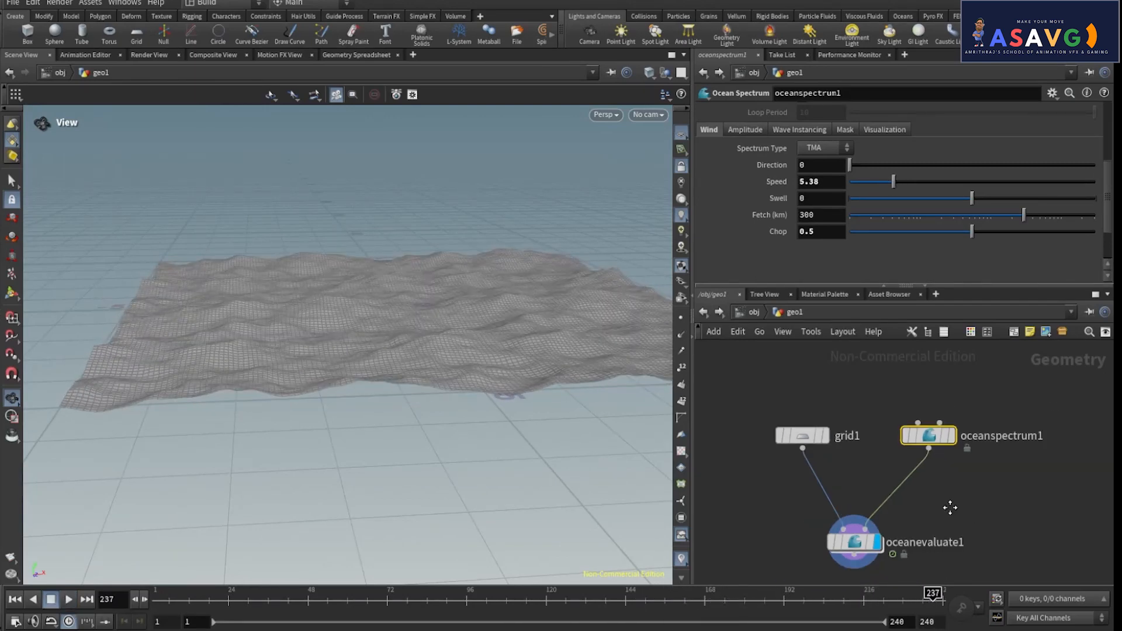
{"action": "middle_click_drag", "start_coordinate": [977, 525], "coordinate": [941, 493]}
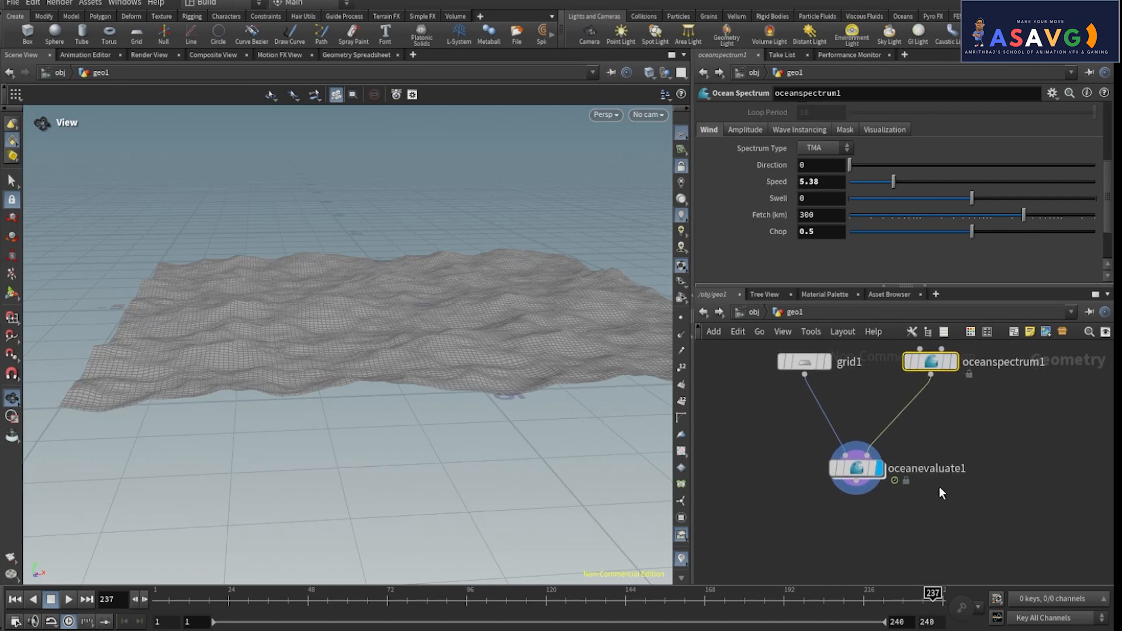
{"action": "left_click", "coordinate": [704, 313]}
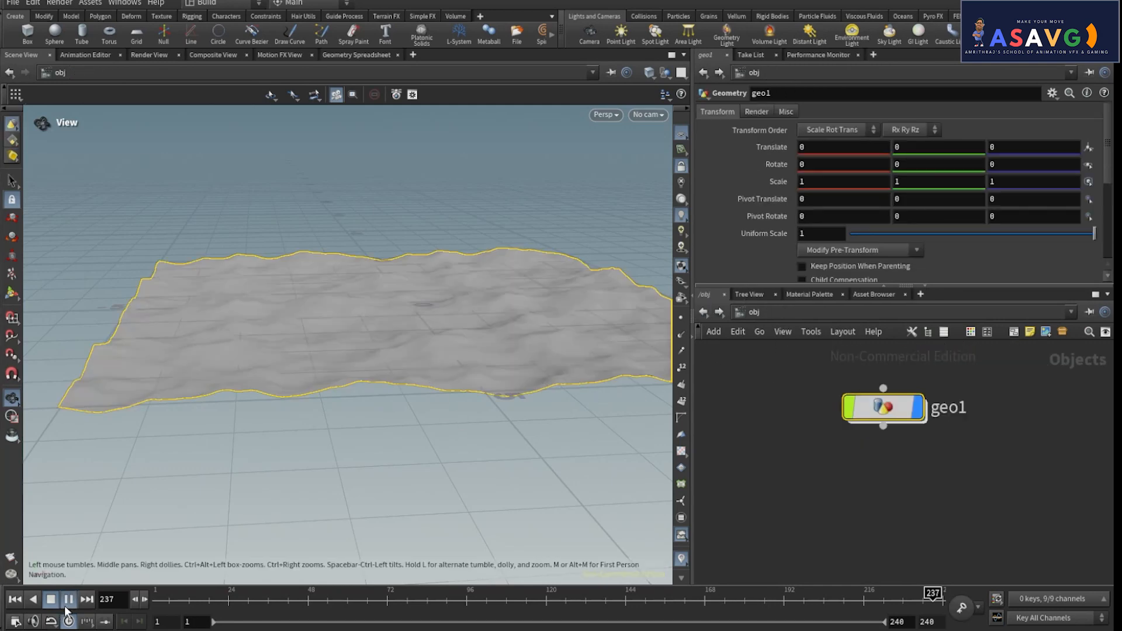
{"action": "left_click", "coordinate": [69, 599]}
{"action": "scroll", "coordinate": [383, 438], "scroll_direction": "up", "scroll_amount": 5}
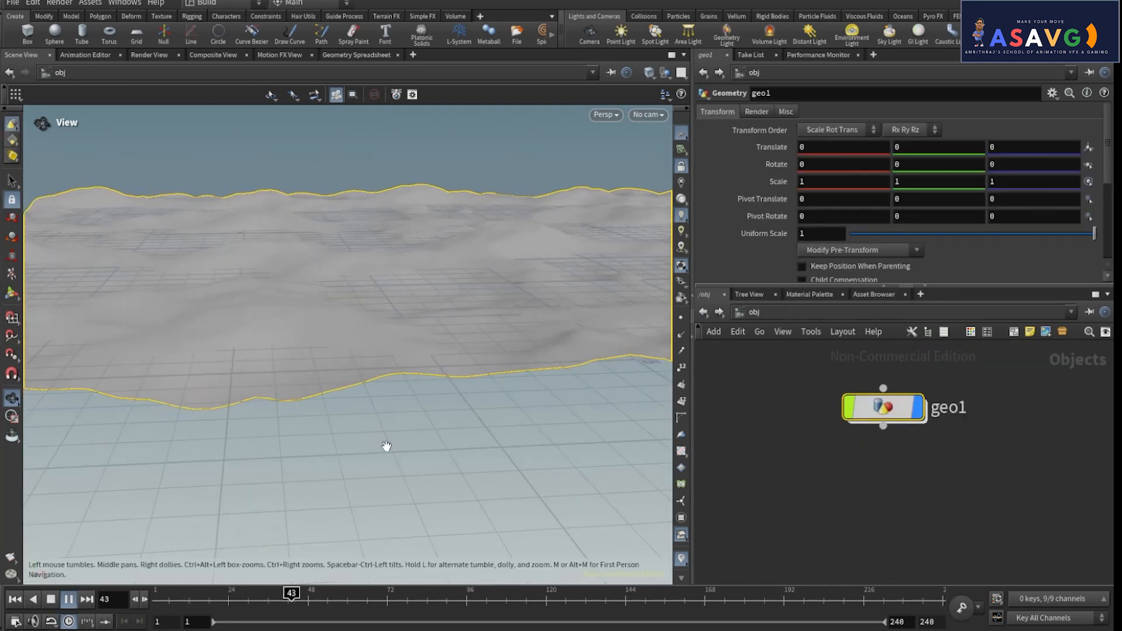
{"action": "left_click_drag", "start_coordinate": [394, 420], "coordinate": [421, 459]}
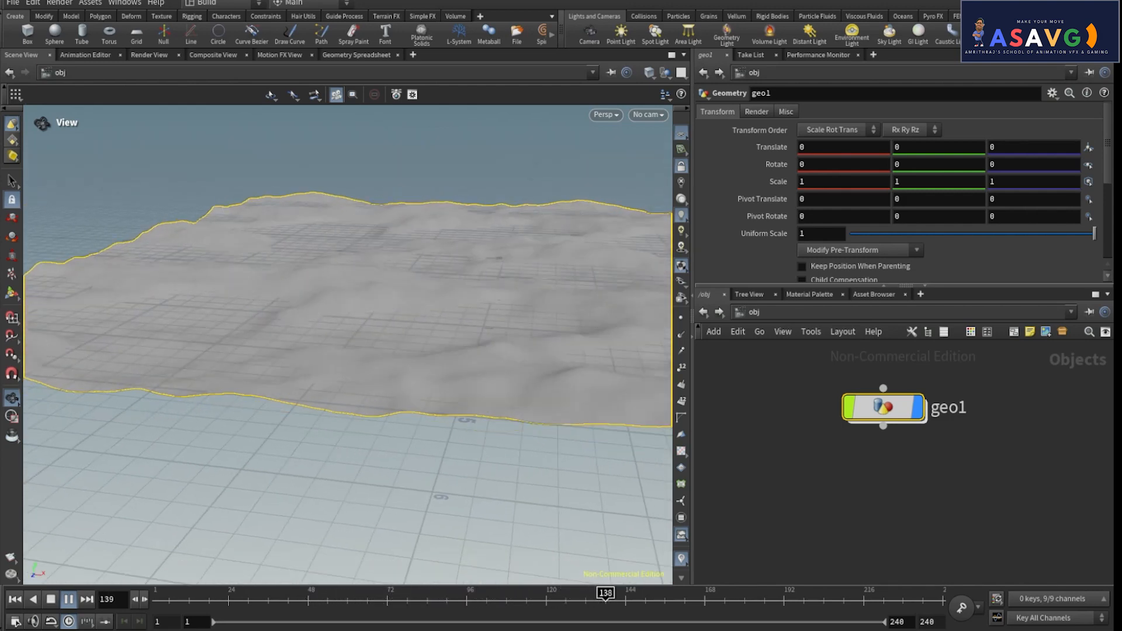
{"action": "left_click", "coordinate": [69, 600]}
Add a second Geometry node beside geo1 at the object level
{"action": "middle_click_drag", "start_coordinate": [956, 461], "coordinate": [871, 473]}
{"action": "left_click", "coordinate": [938, 475]}
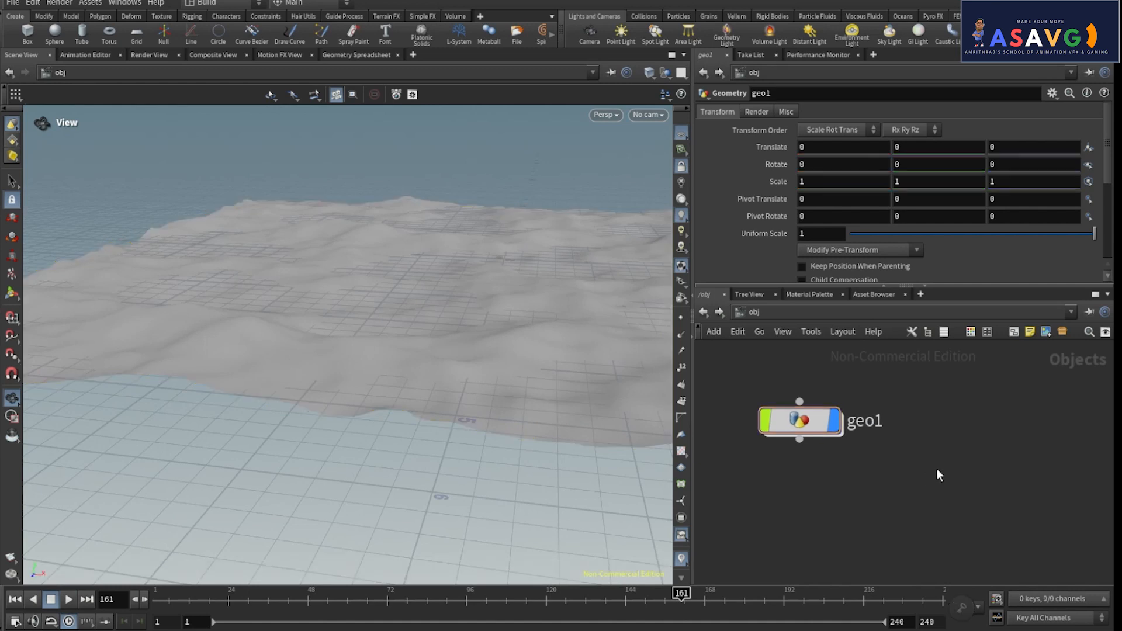
{"action": "key", "text": "Tab"}
{"action": "type", "text": "g"}
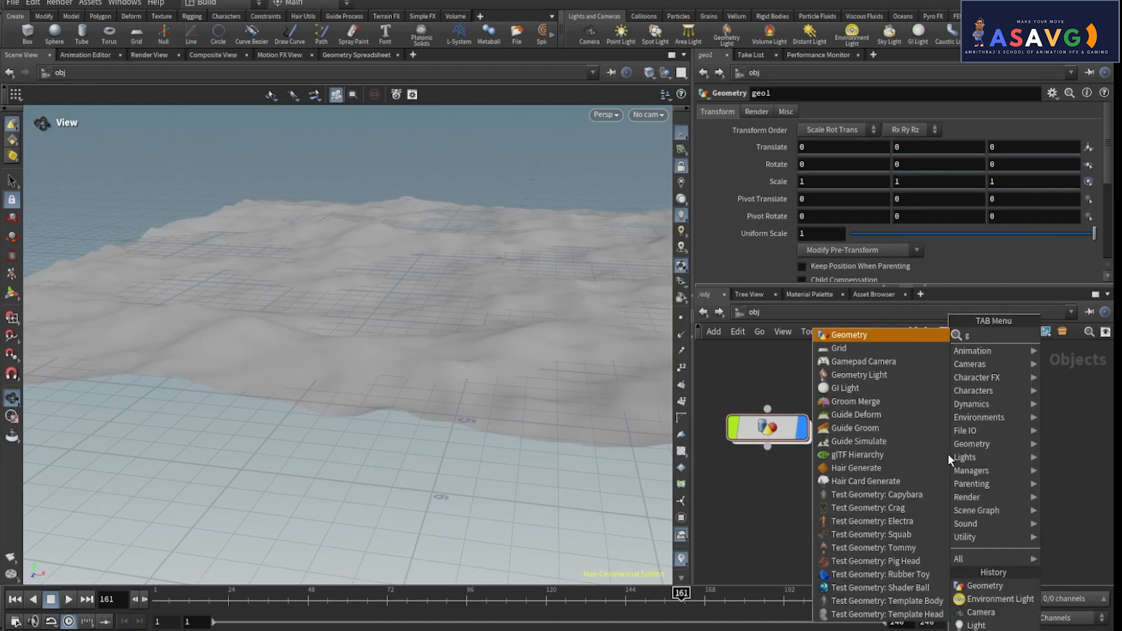
{"action": "type", "text": "eo"}
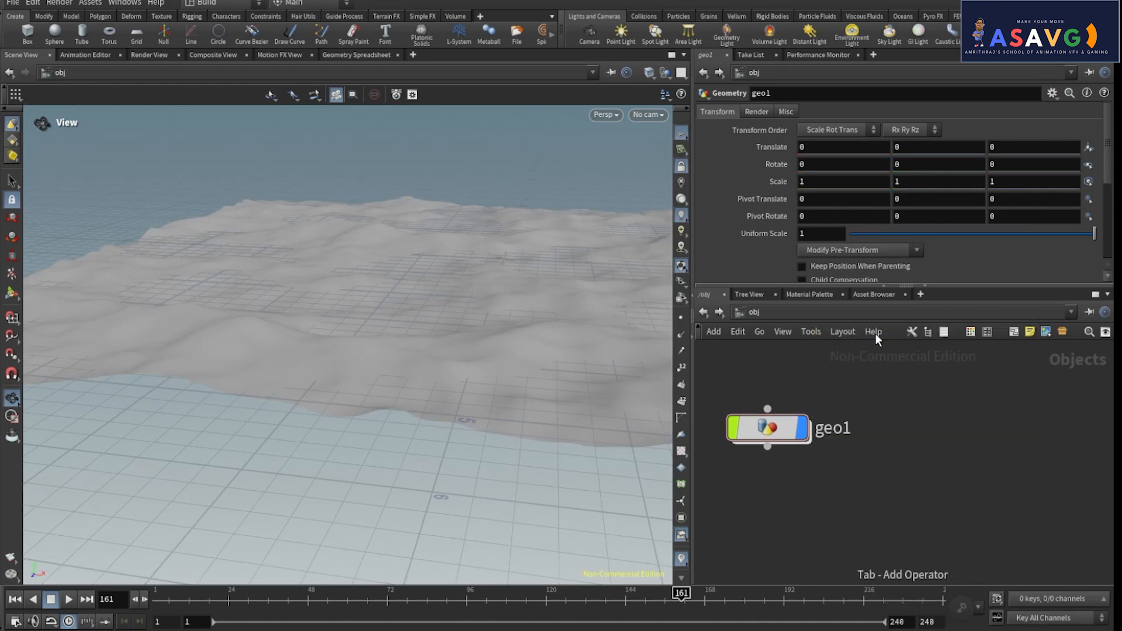
{"action": "left_click", "coordinate": [934, 439]}
{"action": "scroll", "coordinate": [941, 469], "scroll_direction": "up", "scroll_amount": 3}
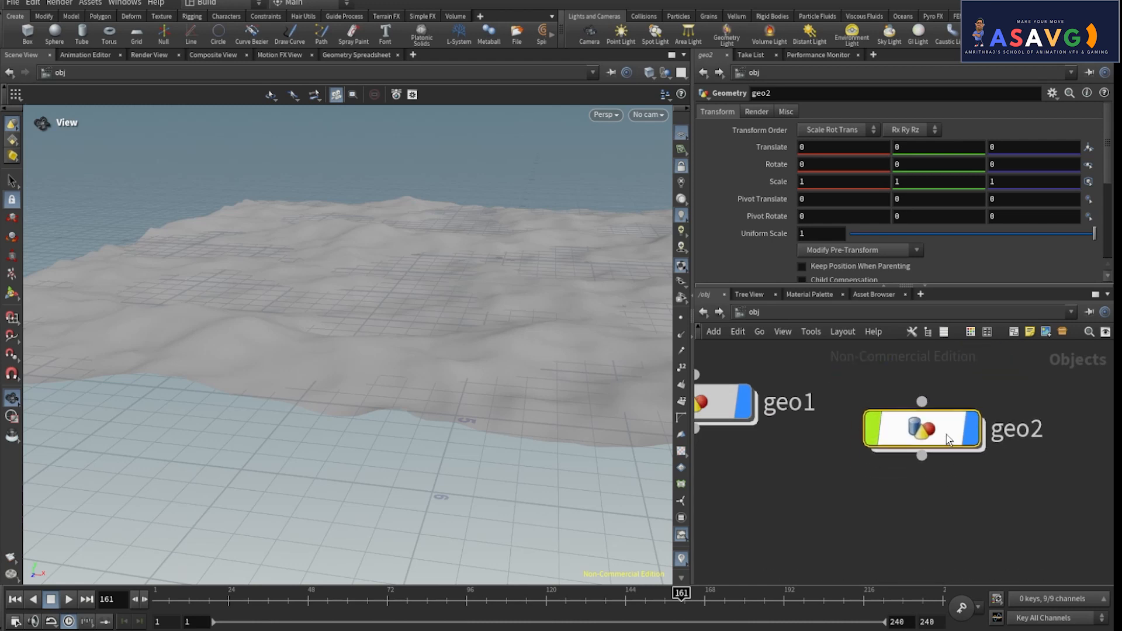
Rename the new geometry node to PLACEMENT
{"action": "scroll", "coordinate": [321, 313], "scroll_direction": "down", "scroll_amount": 5}
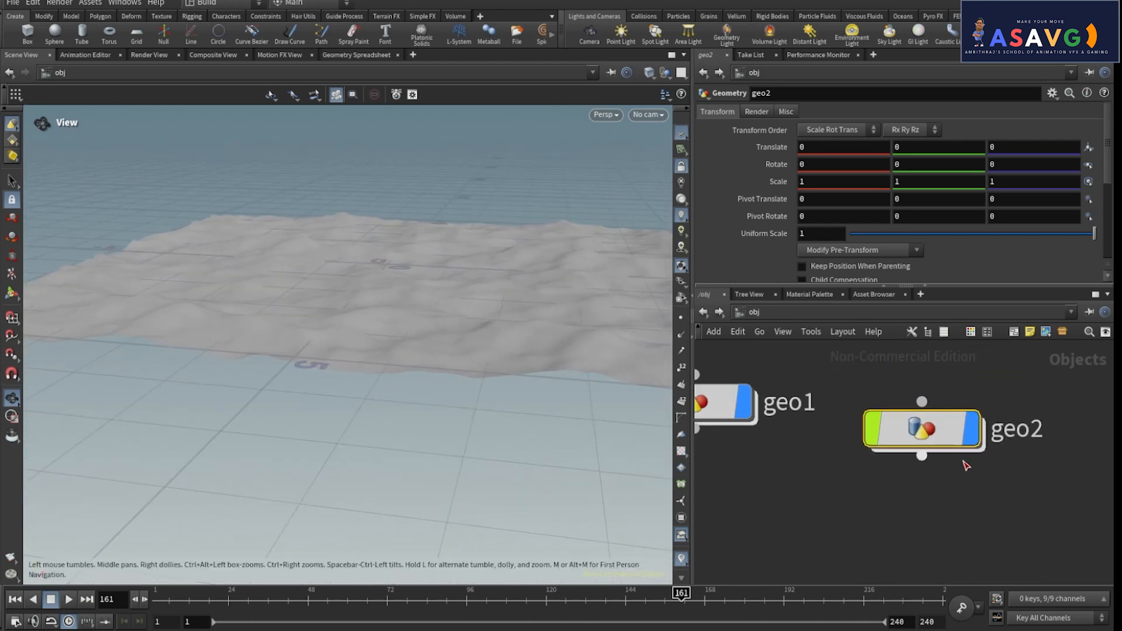
{"action": "scroll", "coordinate": [966, 466], "scroll_direction": "down", "scroll_amount": 1}
{"action": "double_click", "coordinate": [1007, 436]}
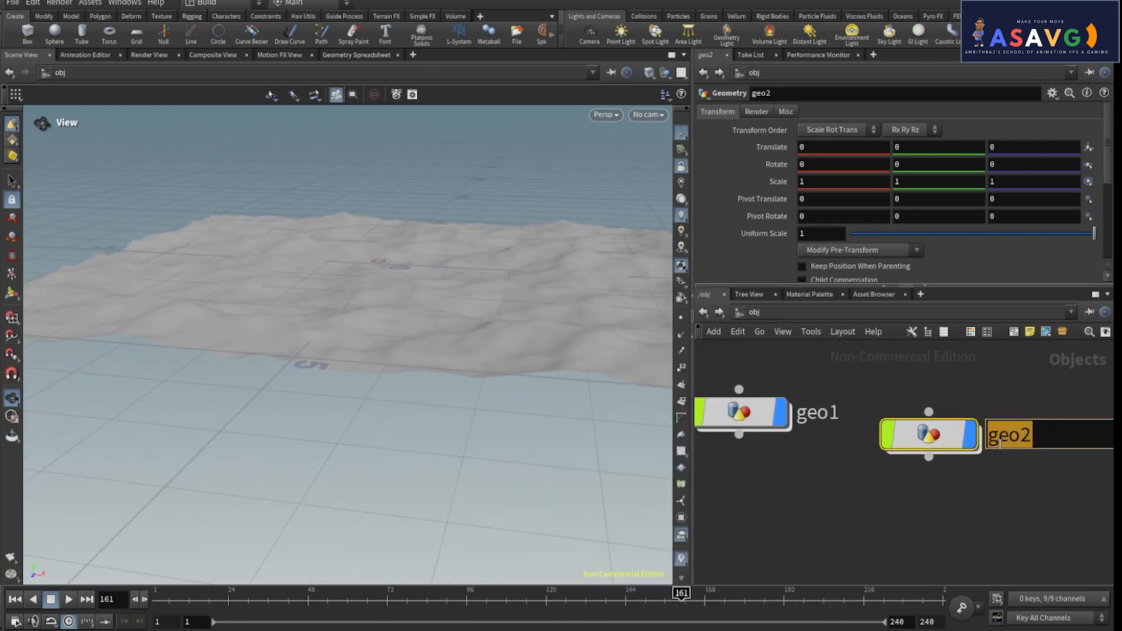
{"action": "type", "text": "S"}
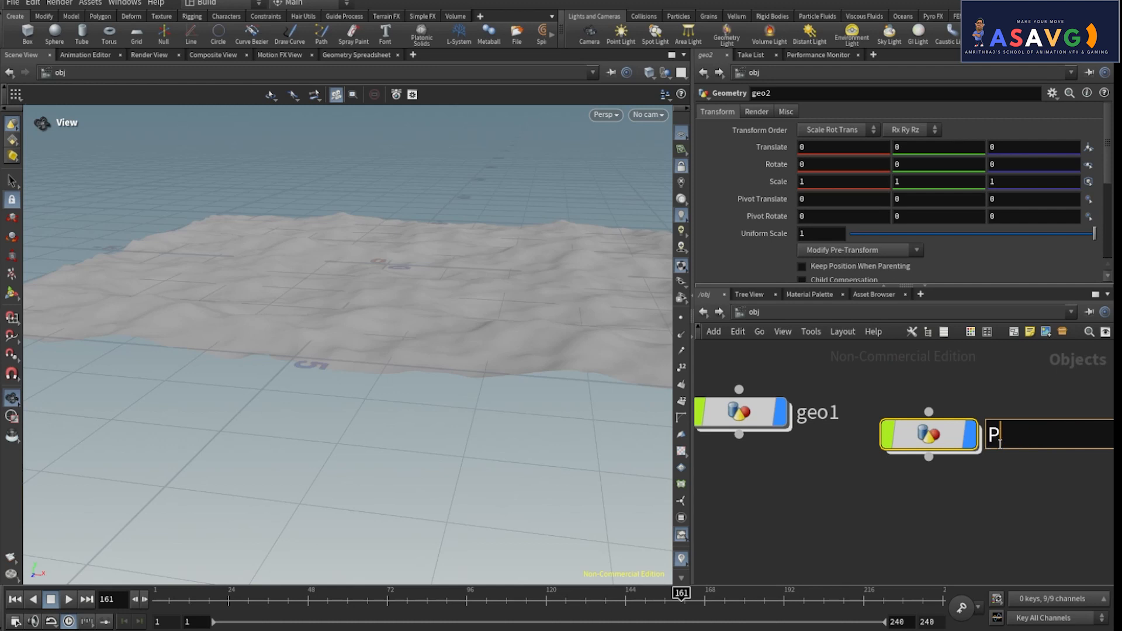
{"action": "type", "text": "CEMNET"}
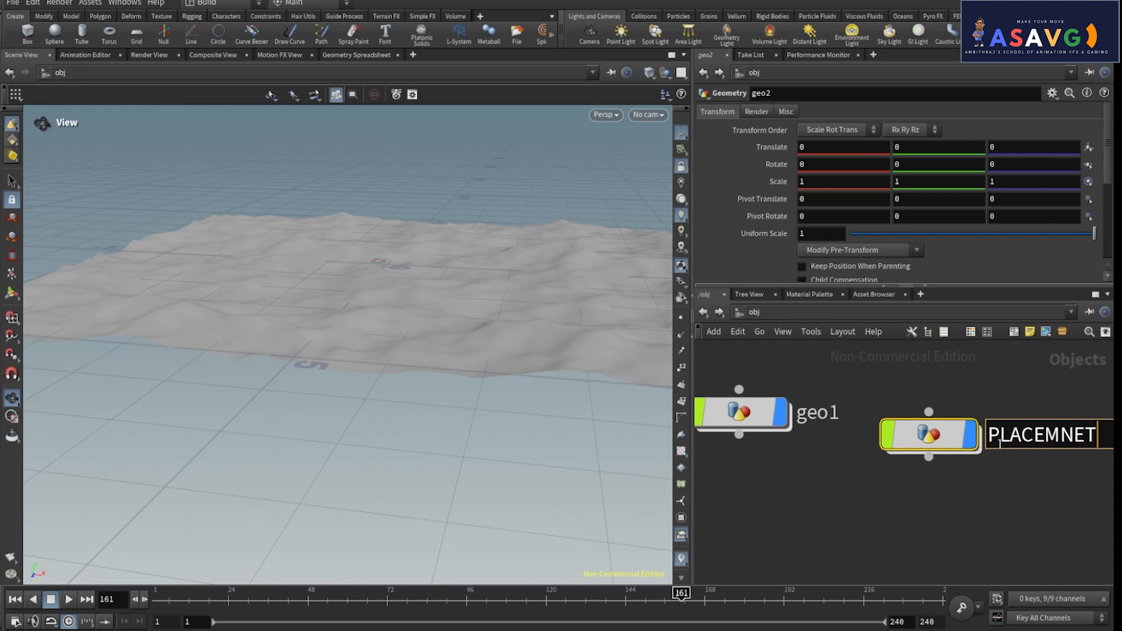
{"action": "key", "text": "BackSpace"}
{"action": "key", "text": "BackSpace"}
{"action": "key", "text": "Return"}
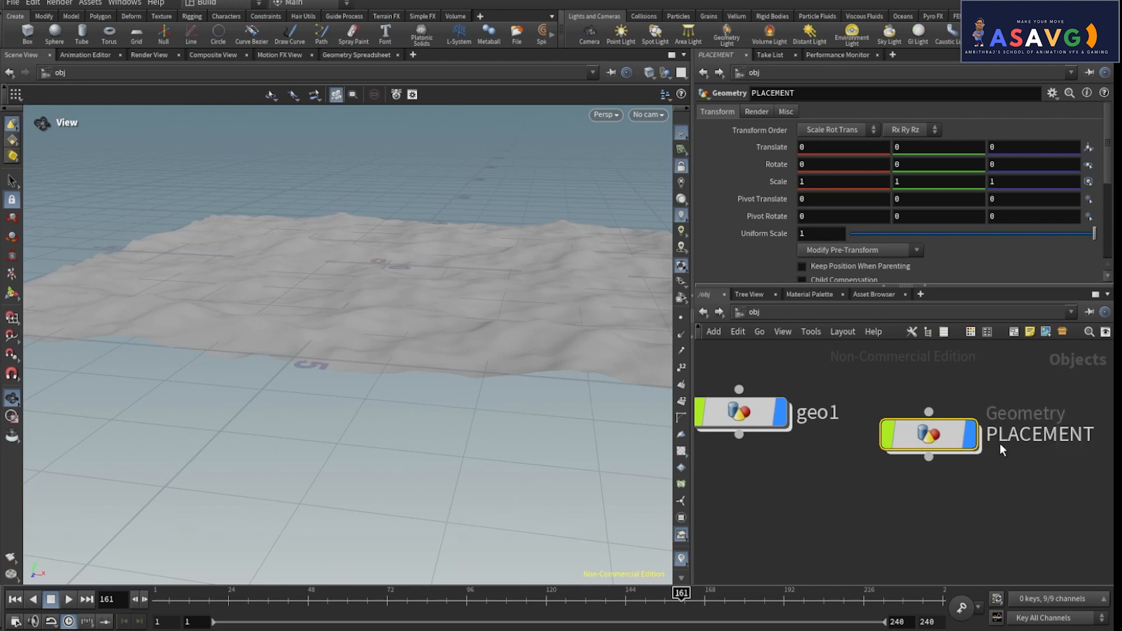
Open the PLACEMENT geometry and add a Grid node inside it
{"action": "scroll", "coordinate": [997, 445], "scroll_direction": "down", "scroll_amount": 3}
{"action": "middle_click_drag", "start_coordinate": [930, 487], "coordinate": [815, 471]}
{"action": "middle_click", "coordinate": [839, 424]}
{"action": "left_click", "coordinate": [881, 501]}
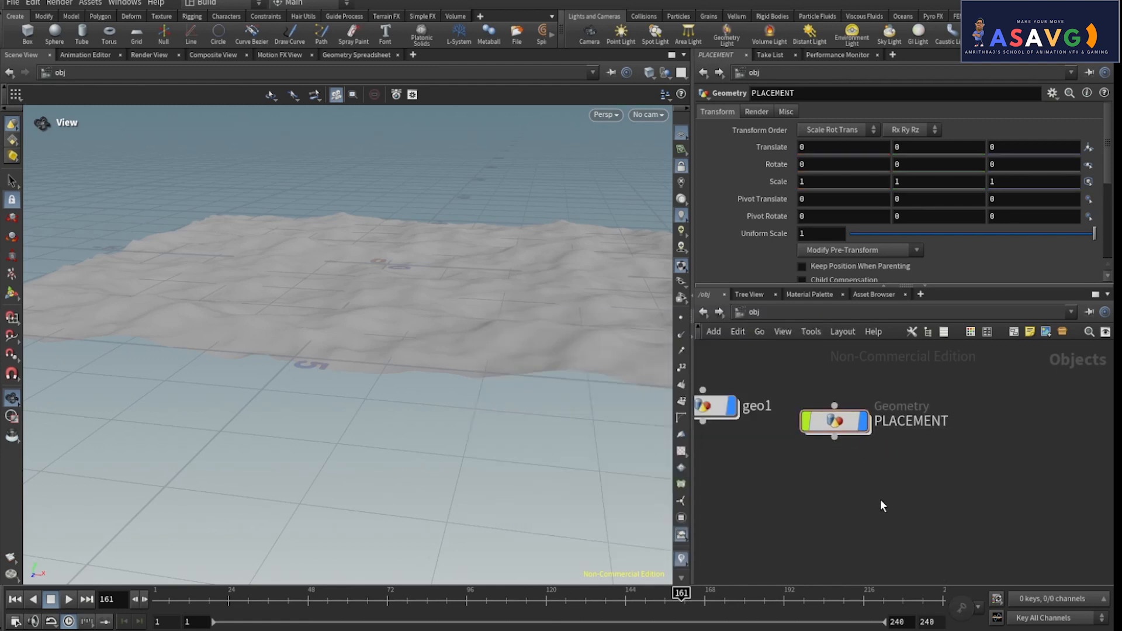
{"action": "double_click", "coordinate": [846, 425]}
{"action": "key", "text": "Tab"}
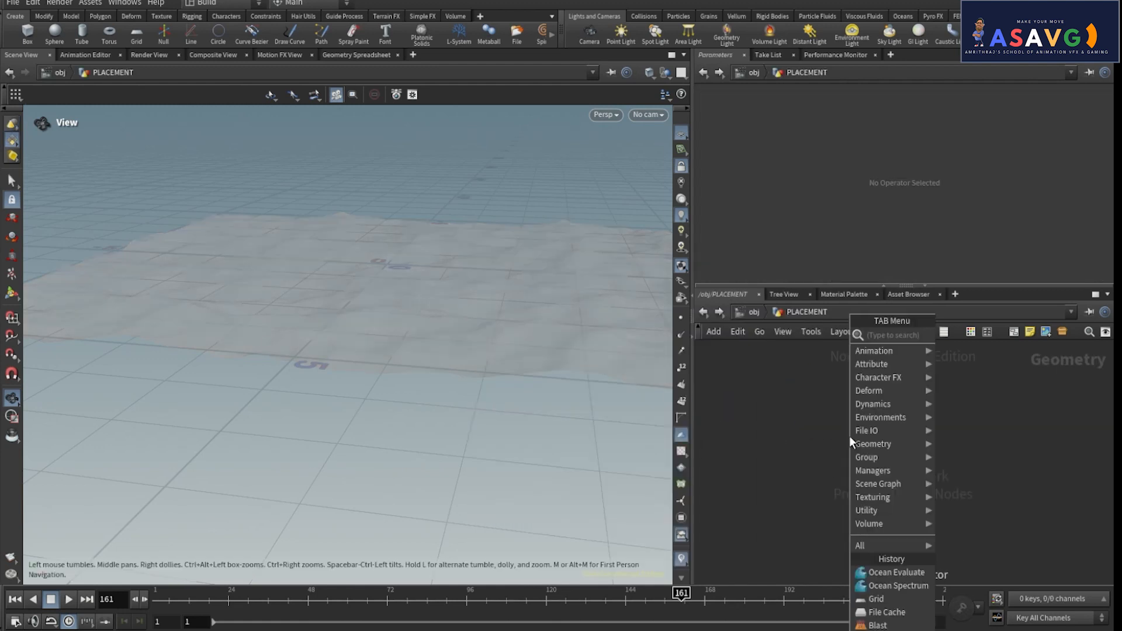
{"action": "type", "text": "grid"}
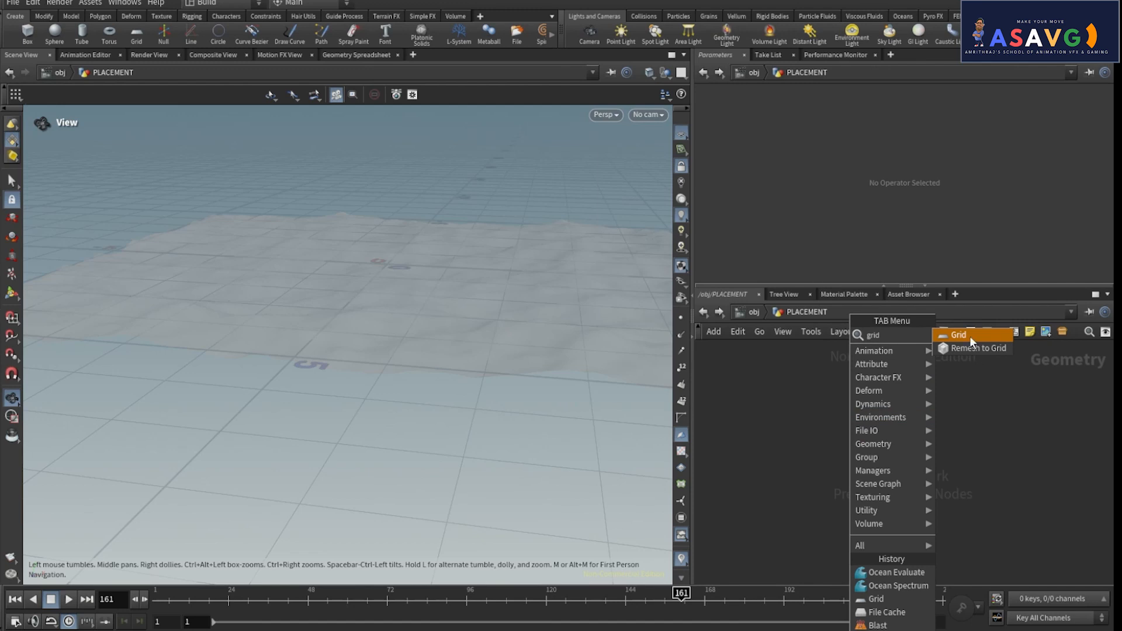
{"action": "left_click", "coordinate": [970, 336]}
{"action": "left_click", "coordinate": [887, 447]}
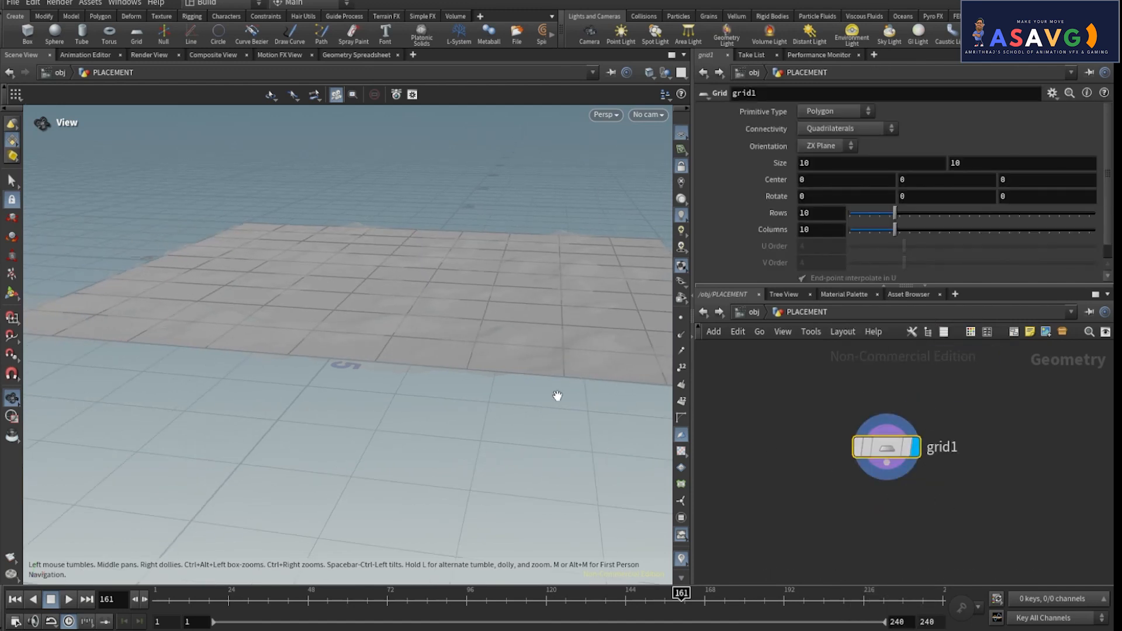
Set the new grid's Rows to 2 and Columns to 2
{"action": "mouse_move", "coordinate": [558, 396]}
{"action": "left_mouse_down"}
{"action": "mouse_move", "coordinate": [458, 408]}
{"action": "mouse_move", "coordinate": [539, 388]}
{"action": "left_mouse_up"}
{"action": "scroll", "coordinate": [538, 388], "scroll_direction": "up", "scroll_amount": 1}
{"action": "left_click_drag", "start_coordinate": [818, 215], "coordinate": [778, 220]}
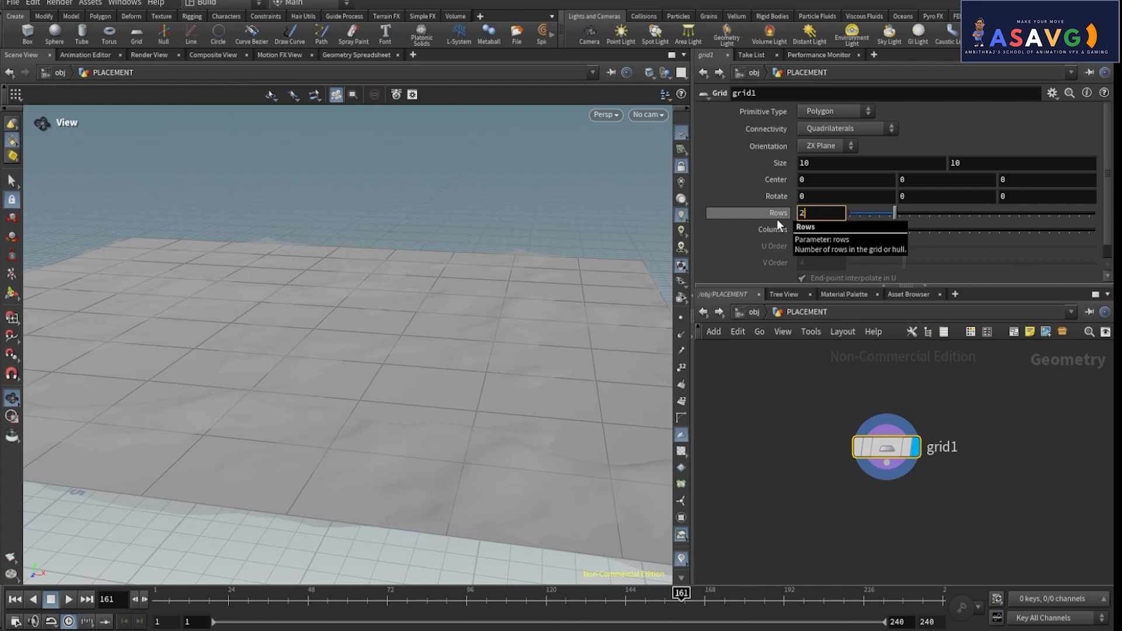
{"action": "type", "text": "2"}
{"action": "key", "text": "Tab"}
{"action": "type", "text": "2"}
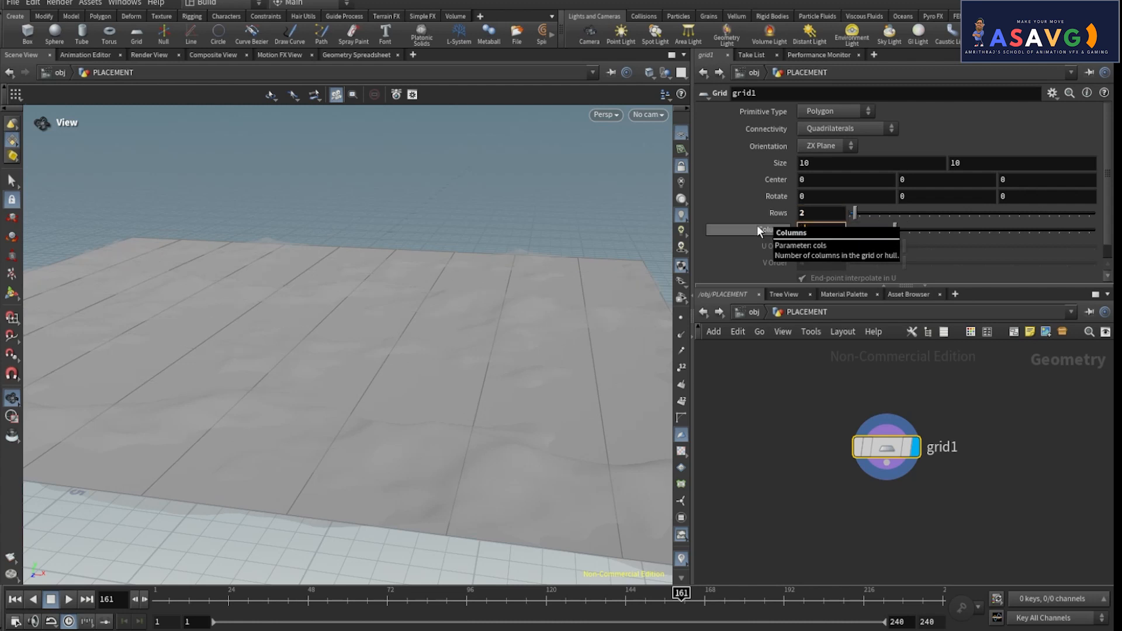
{"action": "key", "text": "Return"}
{"action": "left_click", "coordinate": [870, 525]}
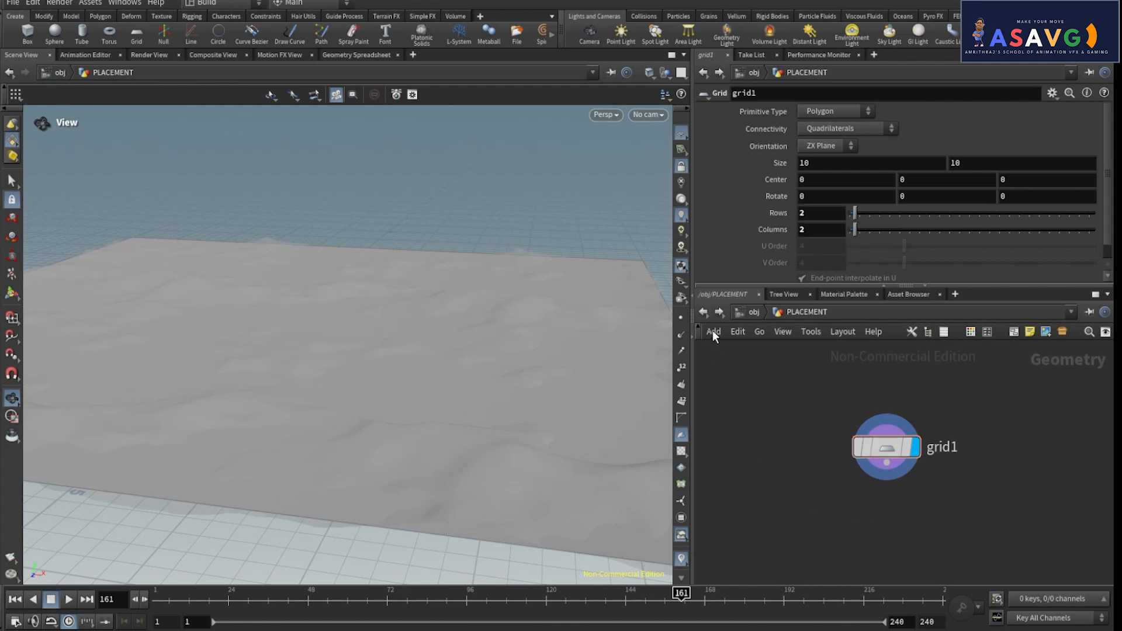
Return to the object level and play the animation to compare the waves with the flat grid, then stop playback
{"action": "left_click", "coordinate": [703, 313]}
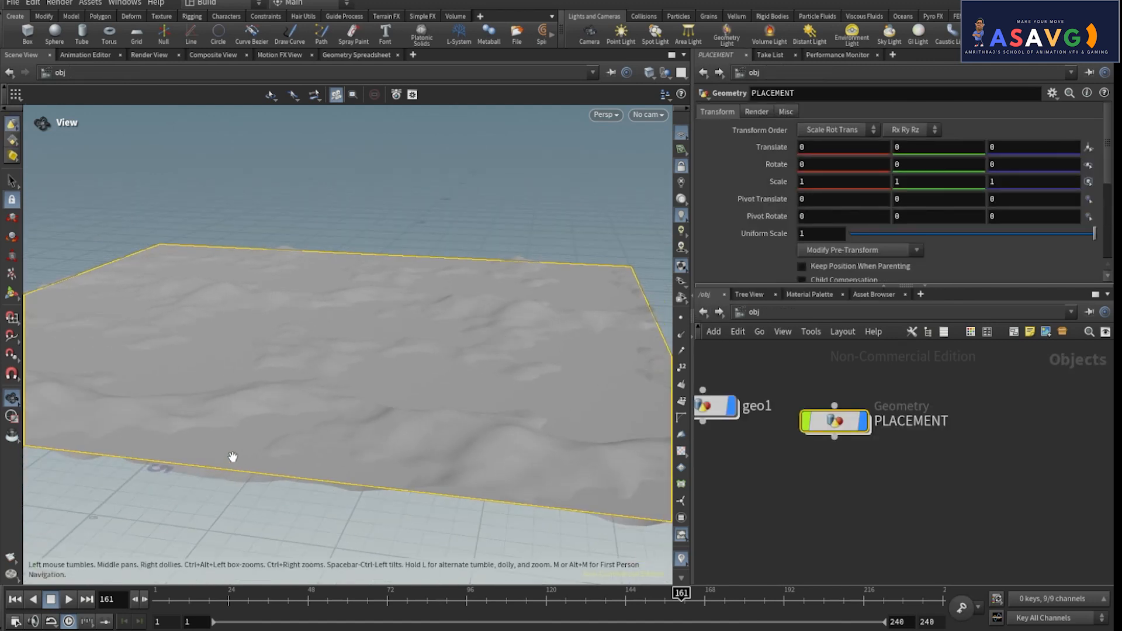
{"action": "left_click_drag", "start_coordinate": [232, 457], "coordinate": [321, 433]}
{"action": "left_click", "coordinate": [68, 600]}
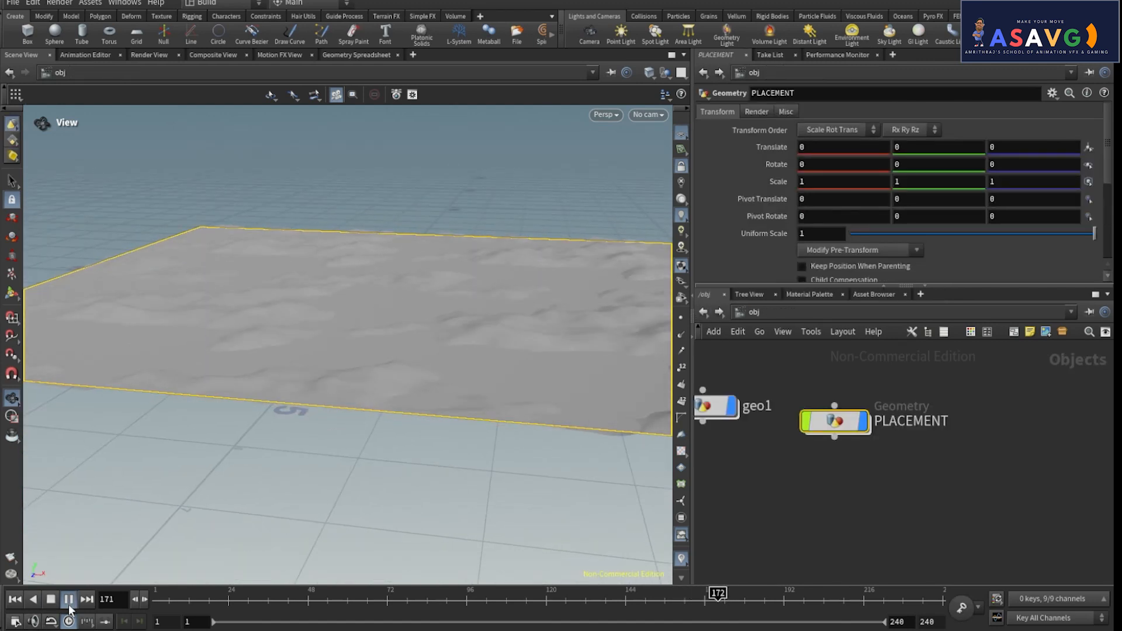
{"action": "mouse_move", "coordinate": [393, 401]}
{"action": "left_mouse_down"}
{"action": "mouse_move", "coordinate": [409, 367]}
{"action": "mouse_move", "coordinate": [409, 380]}
{"action": "mouse_move", "coordinate": [315, 386]}
{"action": "mouse_move", "coordinate": [407, 398]}
{"action": "left_mouse_up"}
{"action": "middle_click_drag", "start_coordinate": [984, 472], "coordinate": [1056, 475]}
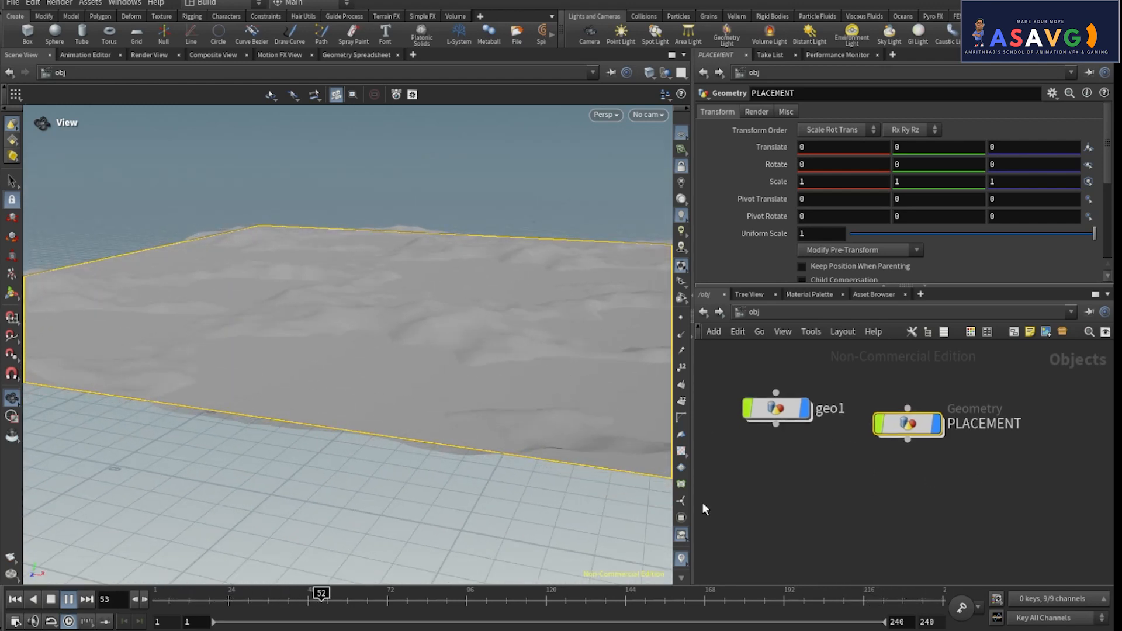
{"action": "left_click", "coordinate": [68, 600]}
Duplicate the PLACEMENT geometry node at the object level and place the copy beside it
{"action": "middle_click_drag", "start_coordinate": [972, 475], "coordinate": [904, 485]}
{"action": "key", "text": "Tab"}
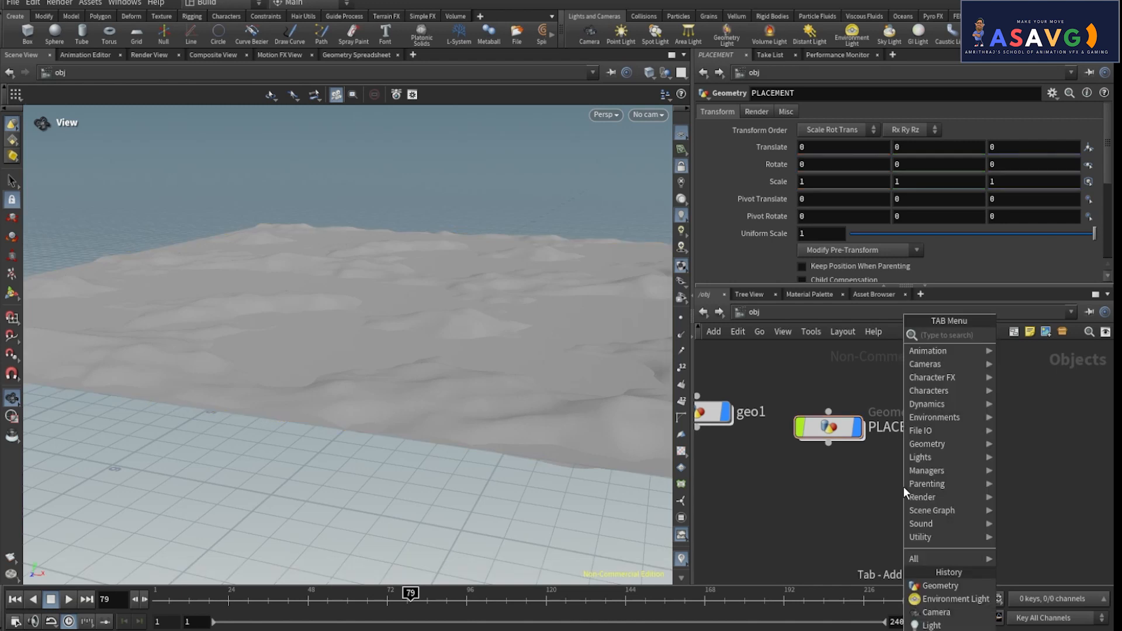
{"action": "left_click", "coordinate": [829, 435]}
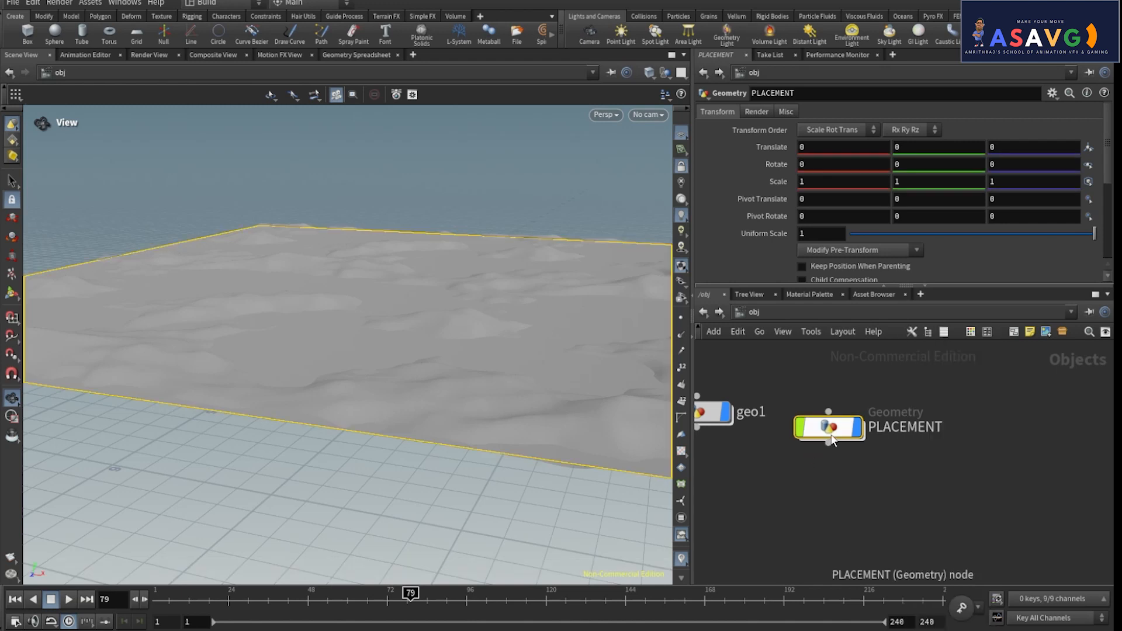
{"action": "mouse_move", "coordinate": [833, 440]}
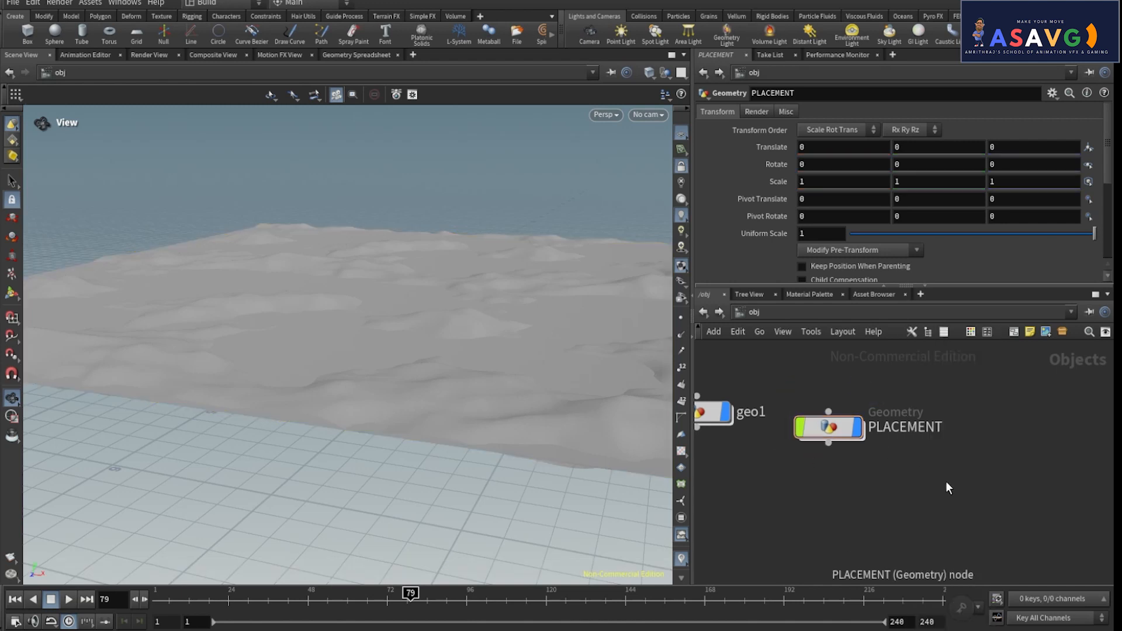
{"action": "key", "text": "ctrl+v"}
{"action": "left_click_drag", "start_coordinate": [947, 485], "coordinate": [959, 465]}
Rename the duplicated geometry node to vOULME
{"action": "double_click", "coordinate": [1010, 460]}
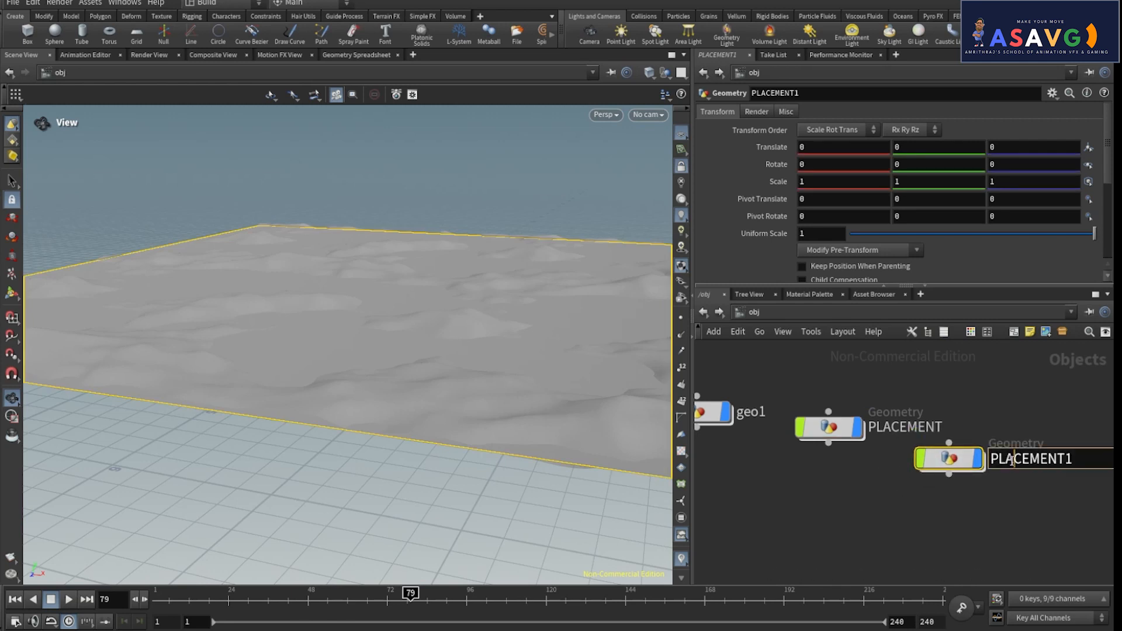
{"action": "left_click_drag", "start_coordinate": [1090, 462], "coordinate": [894, 457]}
{"action": "type", "text": "vOULME"}
{"action": "key", "text": "Return"}
{"action": "scroll", "coordinate": [894, 456], "scroll_direction": "down", "scroll_amount": 1}
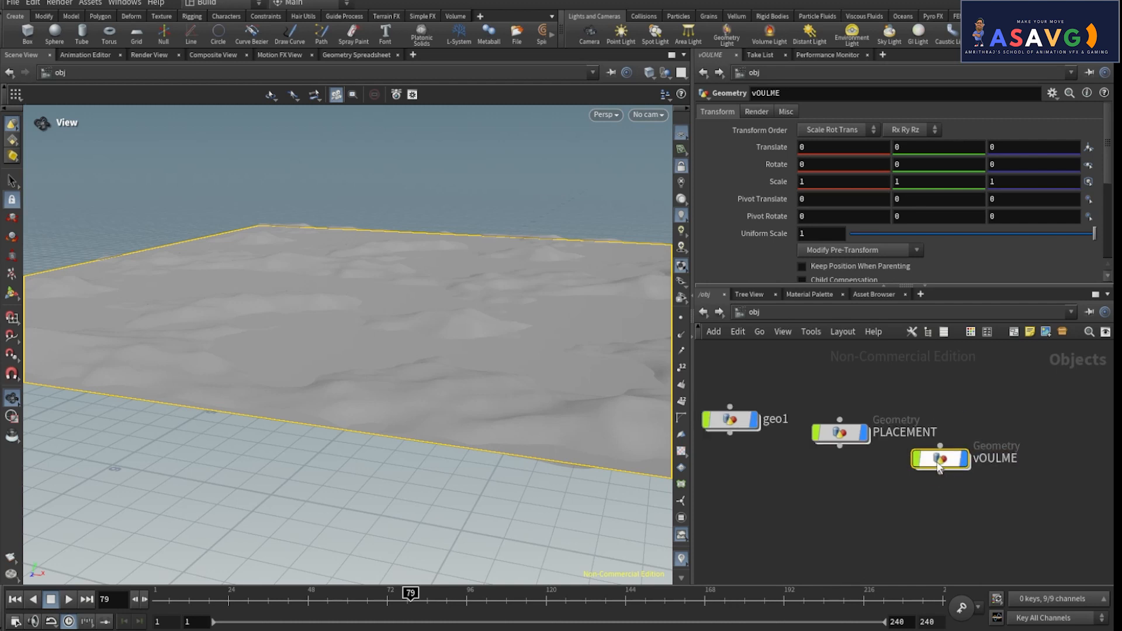
Inside vOULME, add a PolyExtrude node below grid1 and connect it to the grid's output
{"action": "double_click", "coordinate": [940, 459]}
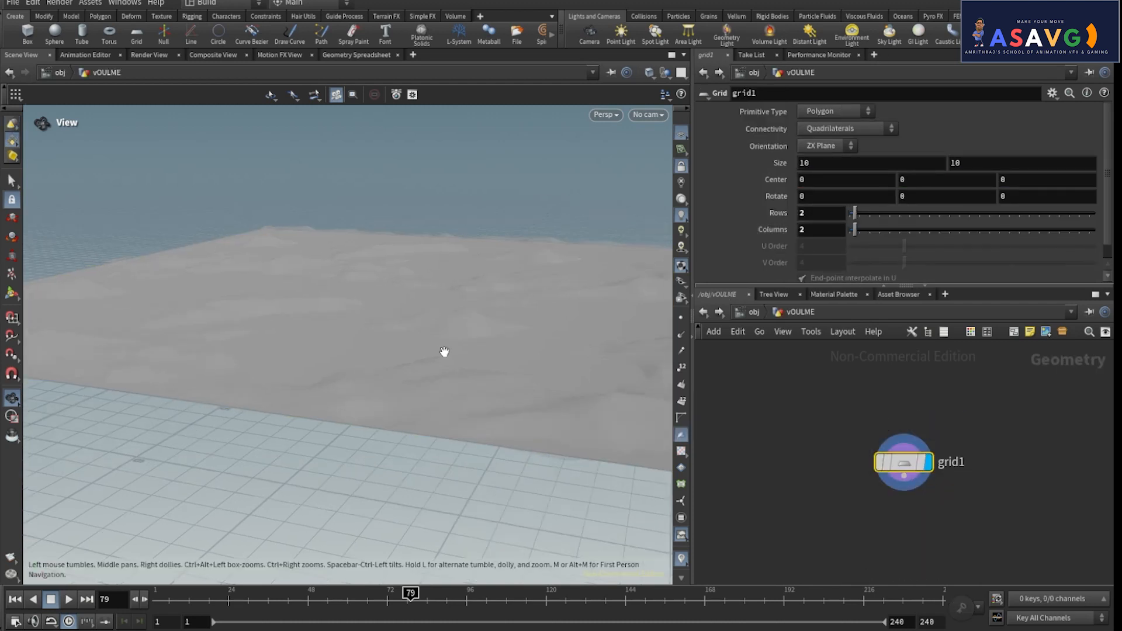
{"action": "left_click_drag", "start_coordinate": [908, 454], "coordinate": [867, 400]}
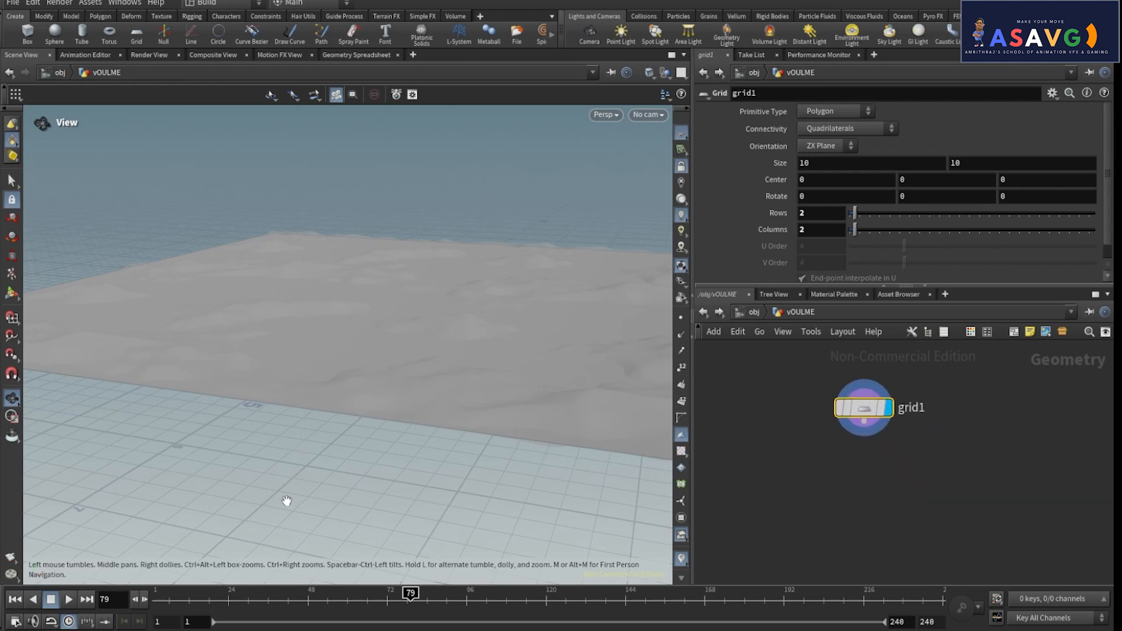
{"action": "left_click", "coordinate": [866, 435]}
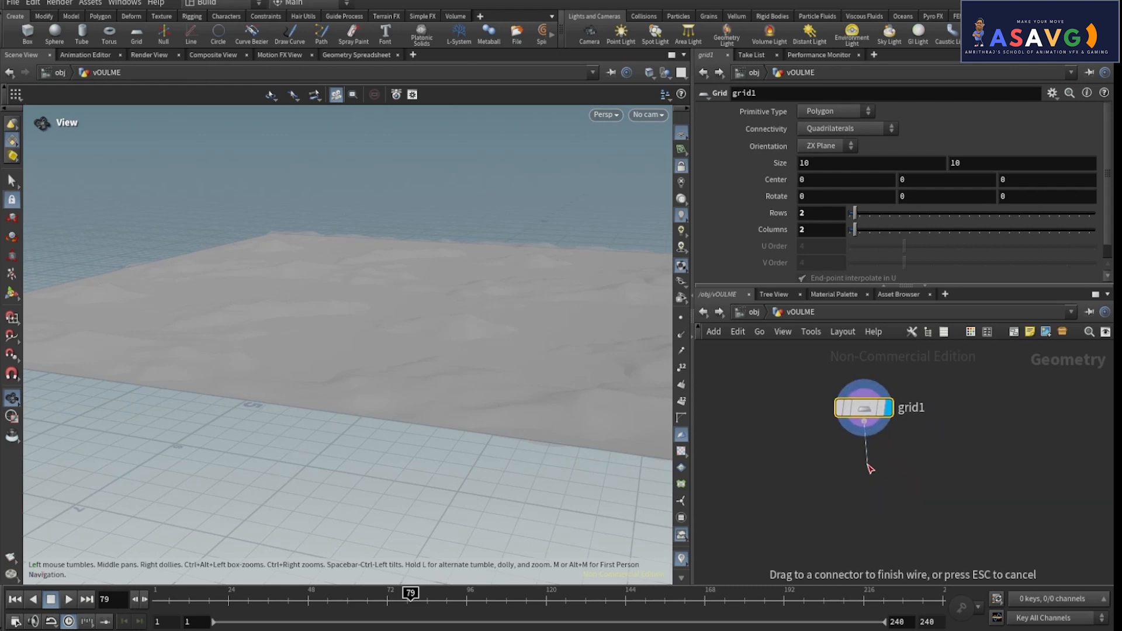
{"action": "key", "text": "Tab"}
{"action": "type", "text": "pol"}
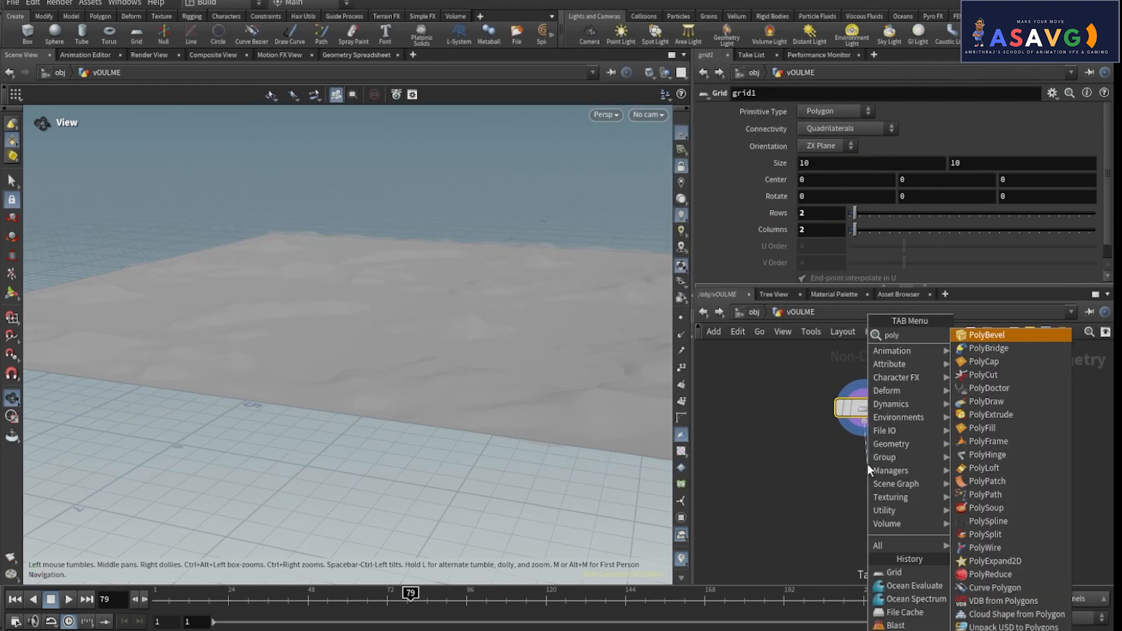
{"action": "type", "text": "yext"}
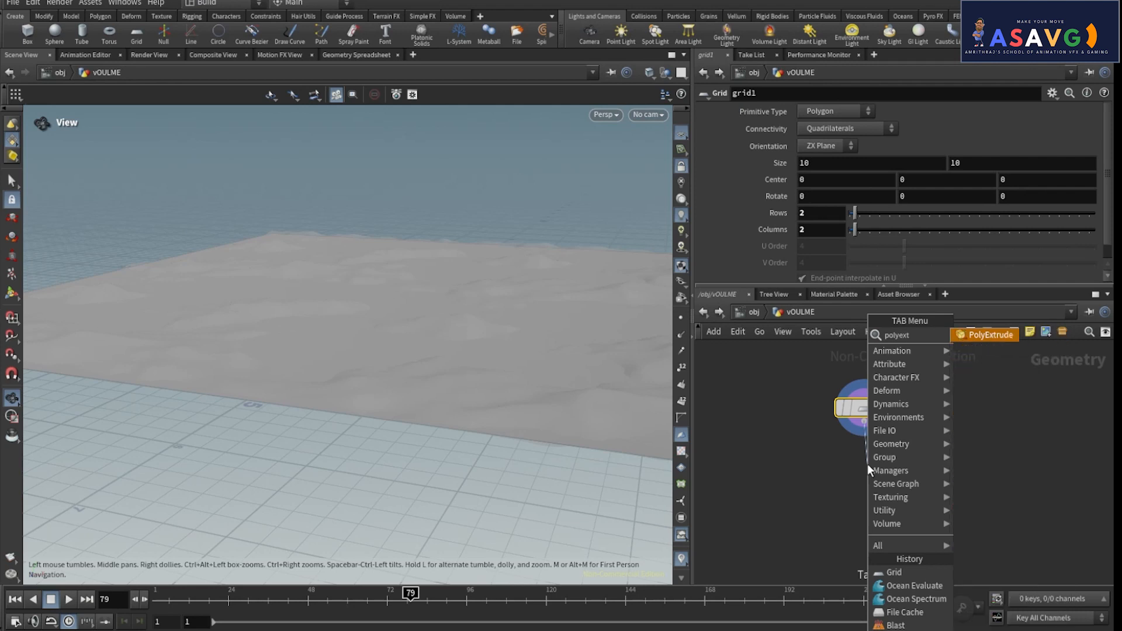
{"action": "left_click", "coordinate": [974, 341]}
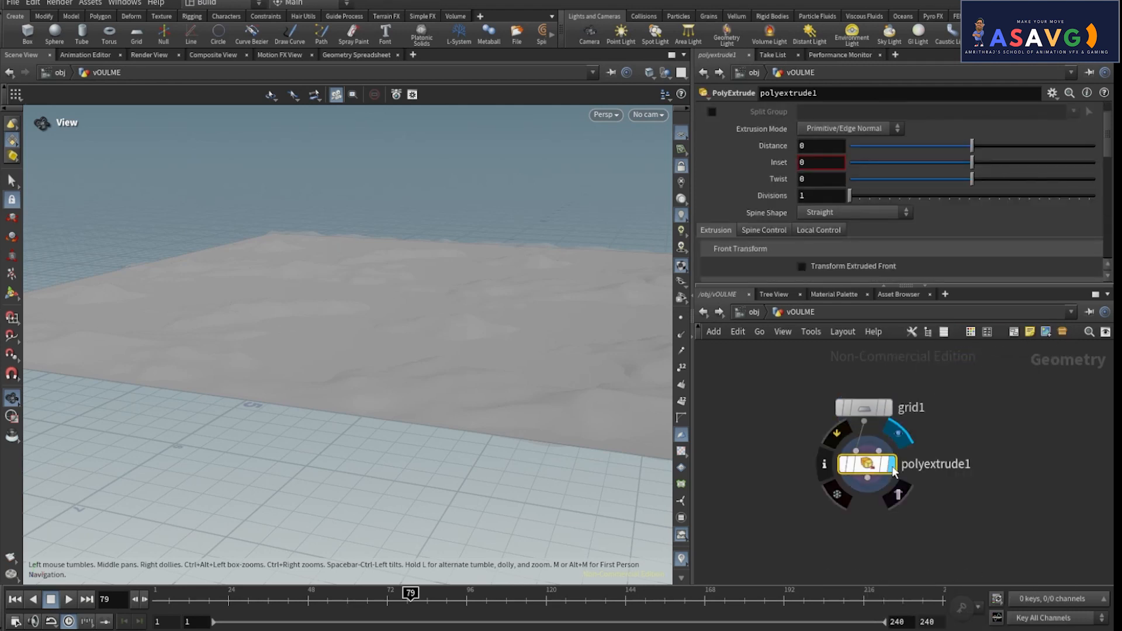
Set the PolyExtrude Distance to about -0.549 so the grid extrudes downward into a block
{"action": "mouse_move", "coordinate": [492, 372]}
{"action": "left_mouse_down"}
{"action": "mouse_move", "coordinate": [486, 358]}
{"action": "mouse_move", "coordinate": [496, 358]}
{"action": "left_mouse_up"}
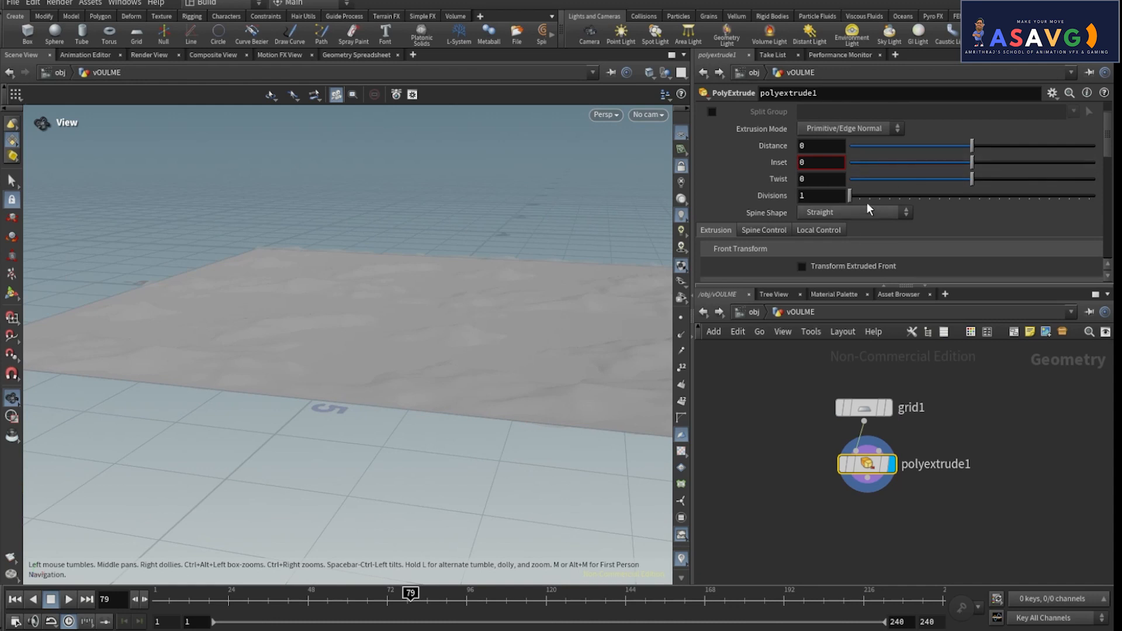
{"action": "left_click_drag", "start_coordinate": [936, 152], "coordinate": [905, 149]}
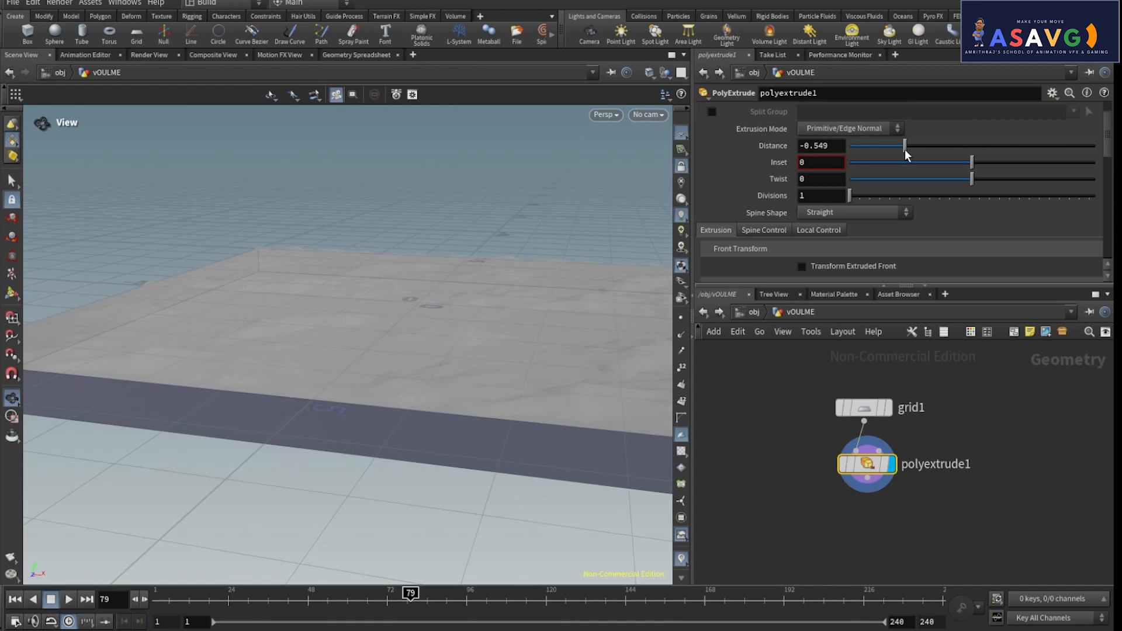
{"action": "left_click_drag", "start_coordinate": [905, 149], "coordinate": [904, 149]}
Back at the object level, rename the PLACEMENT geometry to surface and move geo1 slightly closer to it
{"action": "left_click", "coordinate": [704, 313]}
{"action": "left_click", "coordinate": [884, 434]}
{"action": "middle_click_drag", "start_coordinate": [848, 463], "coordinate": [858, 465]}
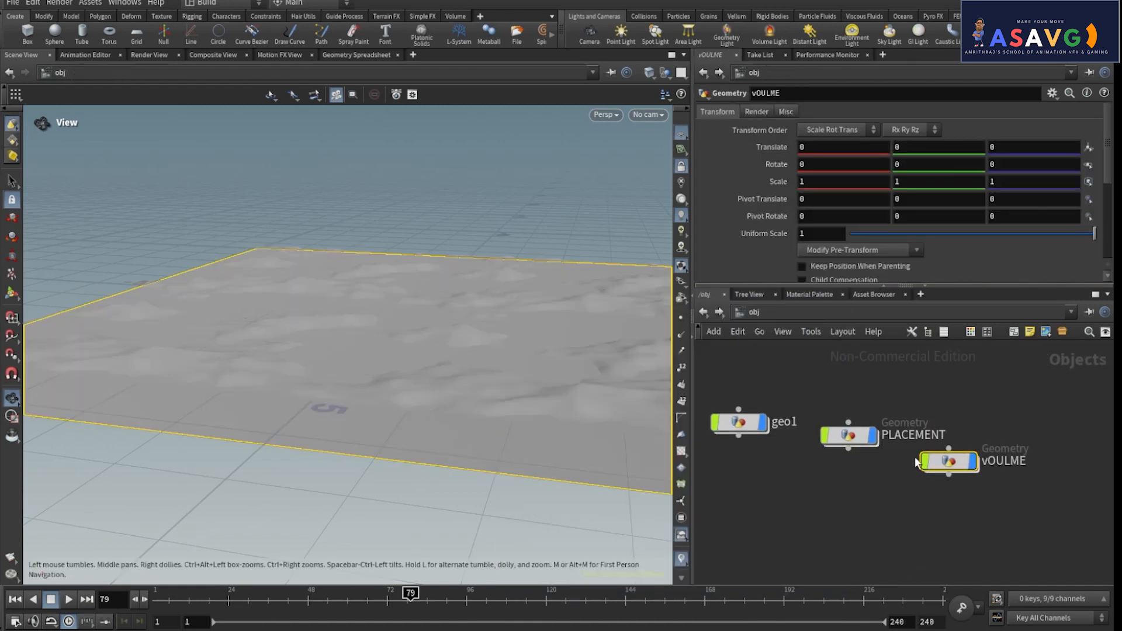
{"action": "left_click", "coordinate": [935, 436]}
{"action": "left_click_drag", "start_coordinate": [952, 437], "coordinate": [874, 437]}
{"action": "type", "text": "S"}
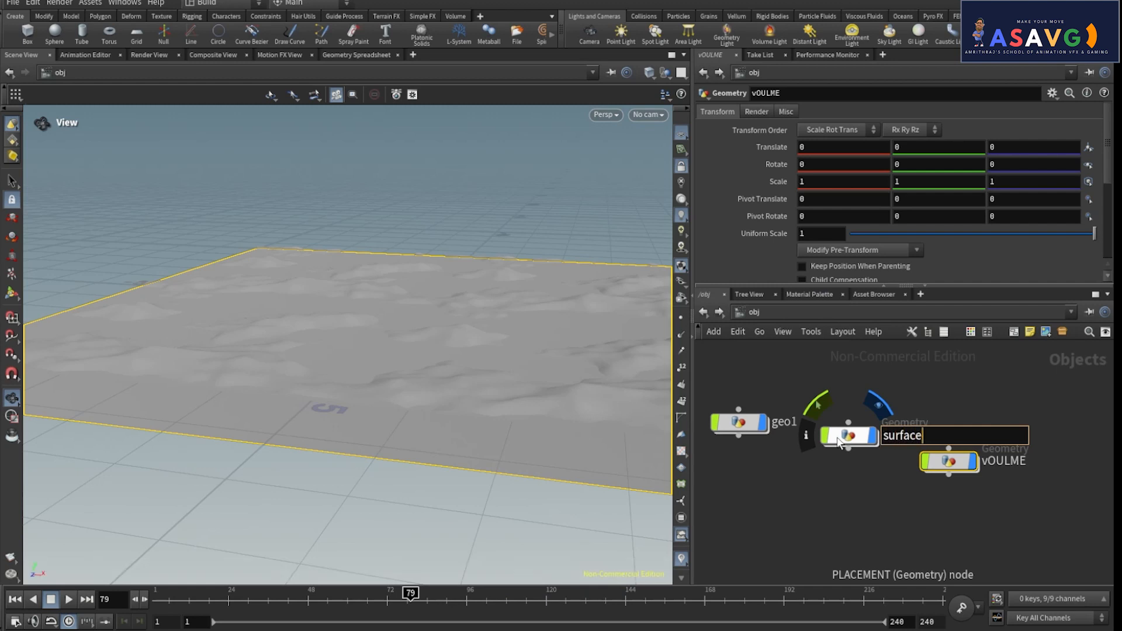
{"action": "key", "text": "Return"}
{"action": "left_click", "coordinate": [840, 516]}
{"action": "middle_click_drag", "start_coordinate": [839, 516], "coordinate": [865, 510]}
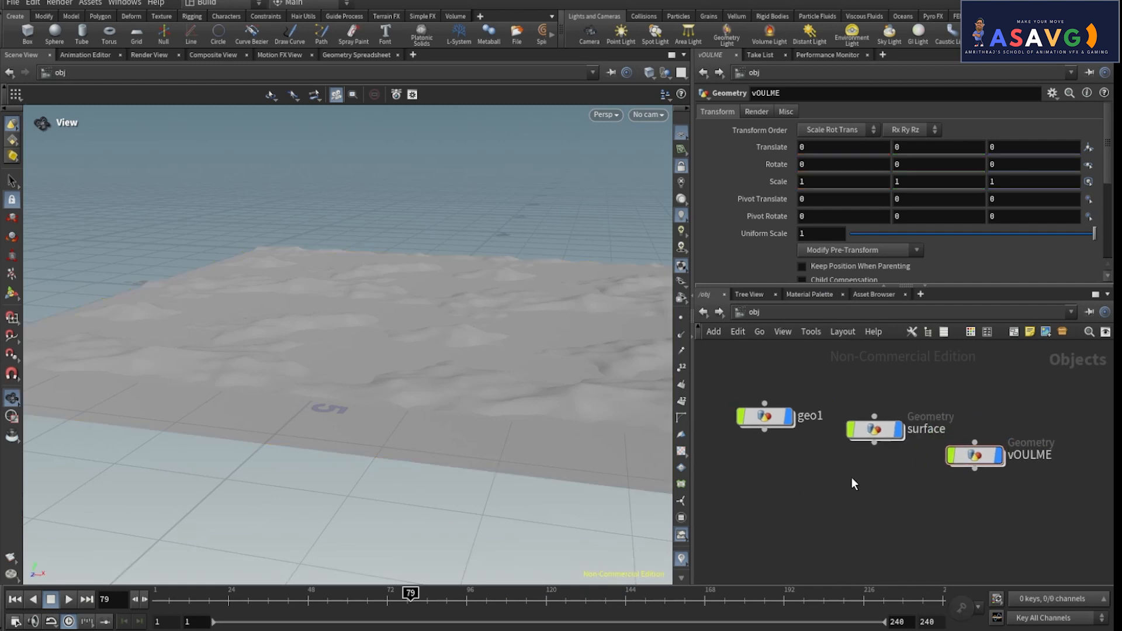
{"action": "left_click_drag", "start_coordinate": [783, 415], "coordinate": [798, 418]}
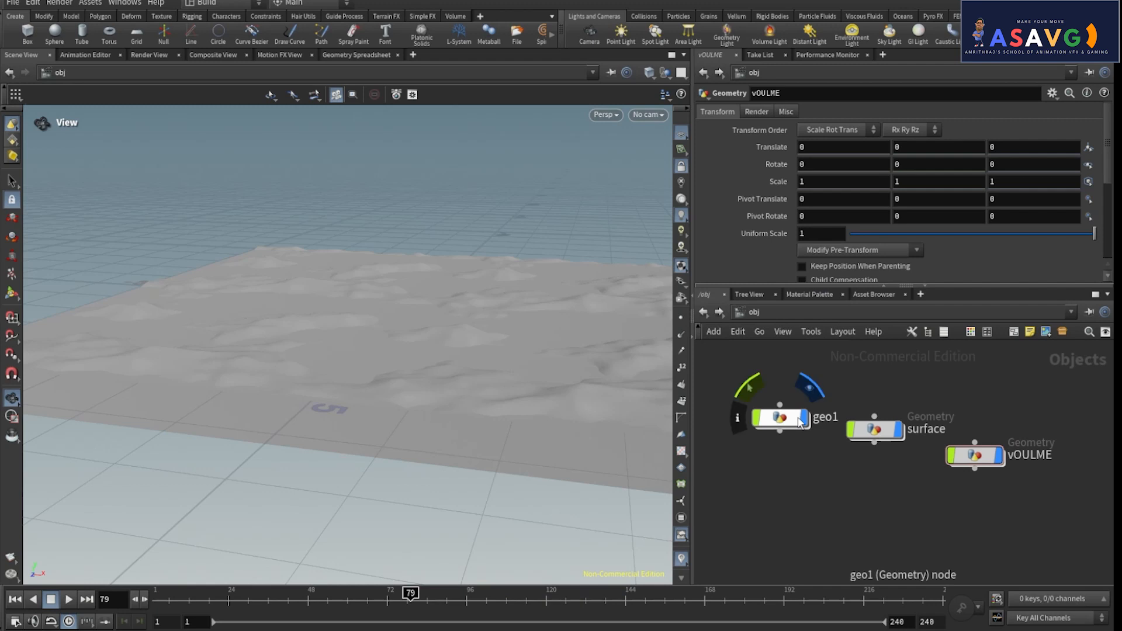
Examine the waves against the extruded block from the side and above during playback, then scrub to frame 91
{"action": "left_click_drag", "start_coordinate": [421, 451], "coordinate": [407, 400]}
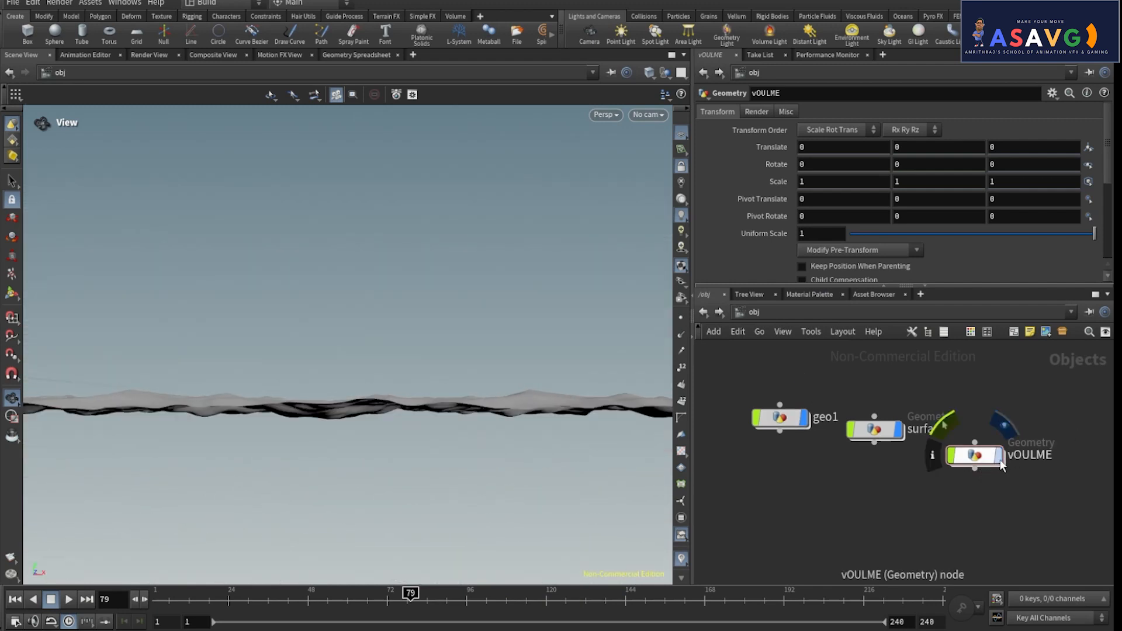
{"action": "left_click_drag", "start_coordinate": [471, 453], "coordinate": [365, 380]}
{"action": "middle_click_drag", "start_coordinate": [365, 380], "coordinate": [409, 456]}
{"action": "left_click", "coordinate": [69, 603]}
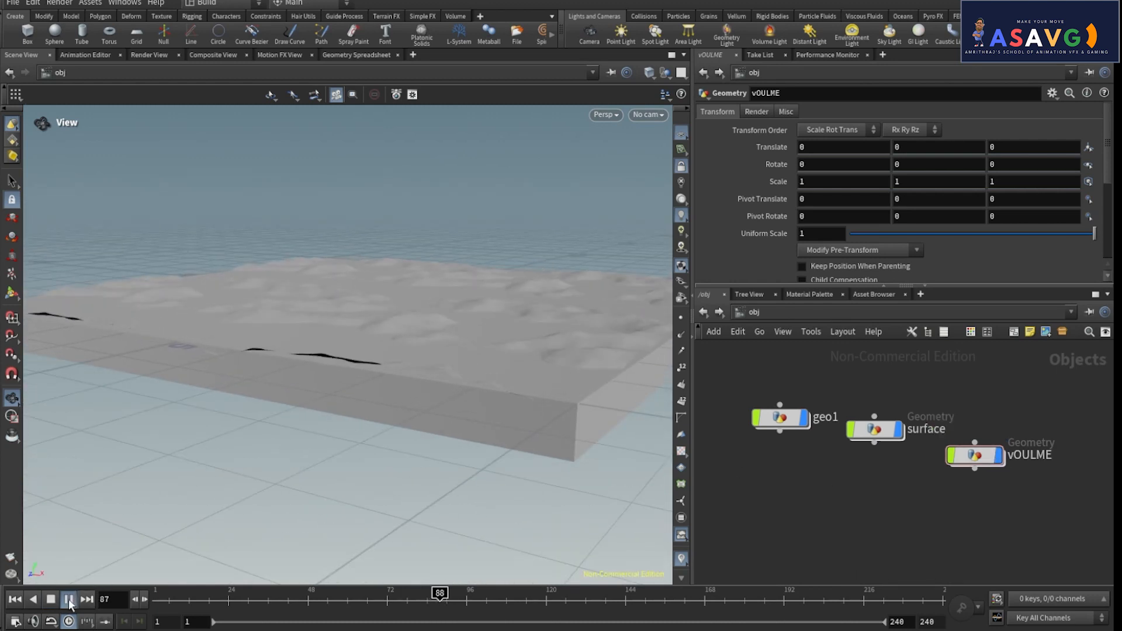
{"action": "left_click_drag", "start_coordinate": [287, 382], "coordinate": [403, 441]}
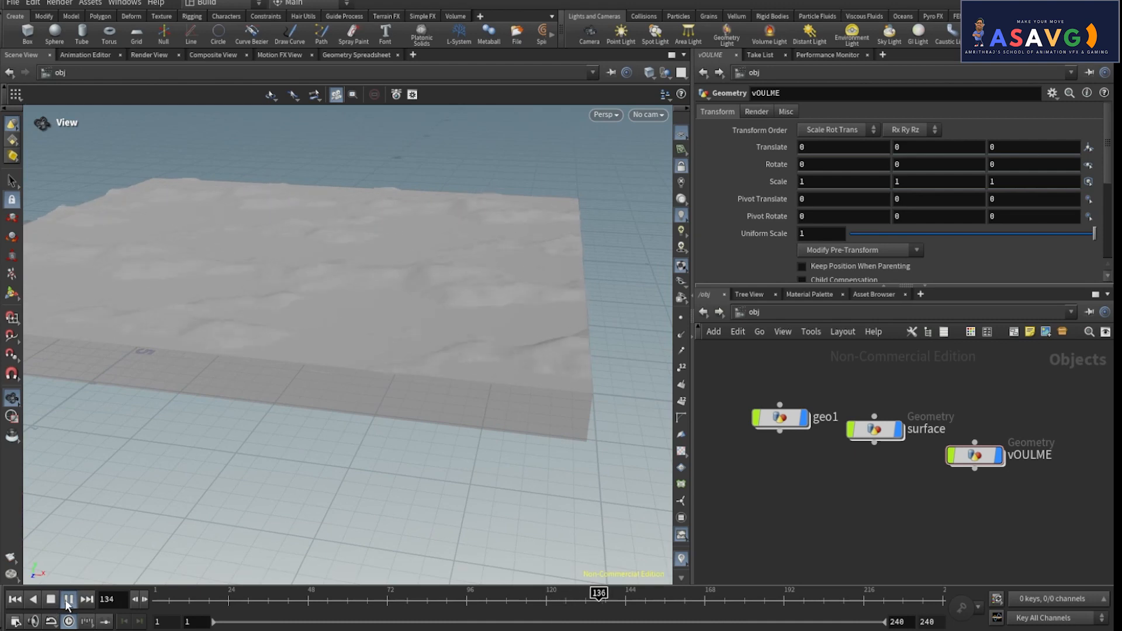
{"action": "left_click", "coordinate": [66, 600]}
{"action": "middle_click_drag", "start_coordinate": [364, 376], "coordinate": [443, 389]}
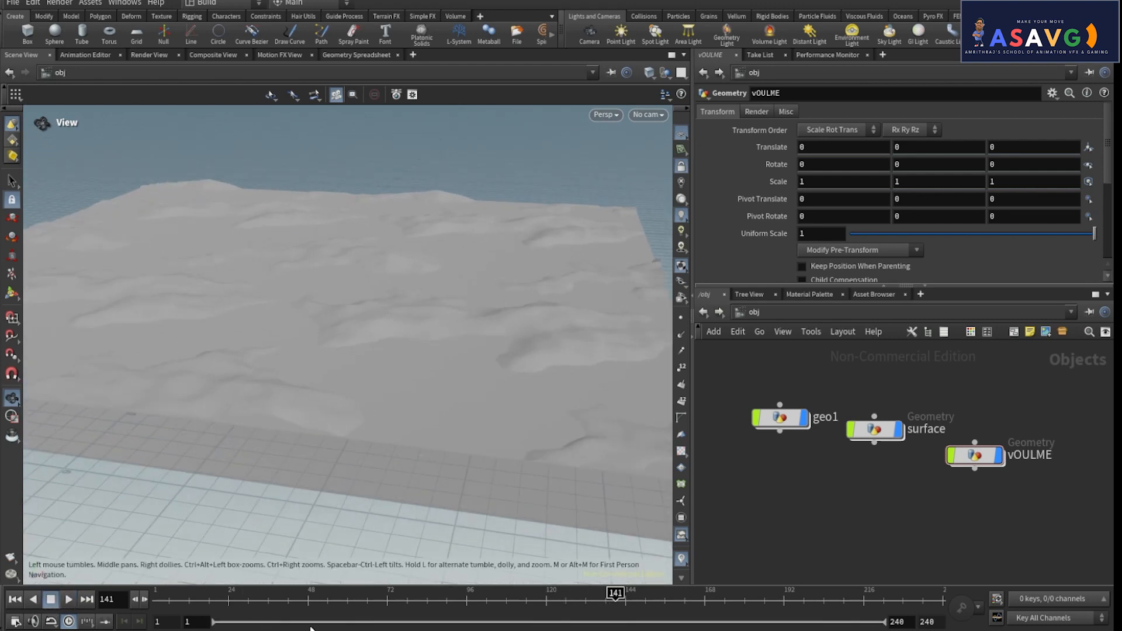
{"action": "left_click_drag", "start_coordinate": [358, 601], "coordinate": [449, 601]}
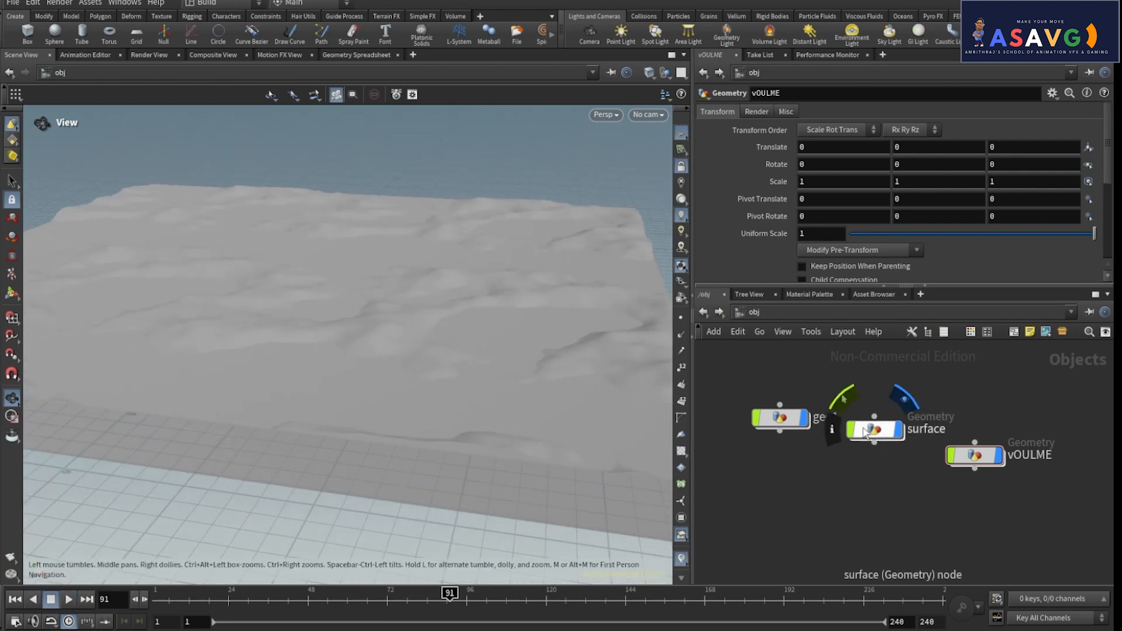
Inside geo1, set the ocean spectrum's amplitude Scale to 3.99
{"action": "double_click", "coordinate": [786, 417]}
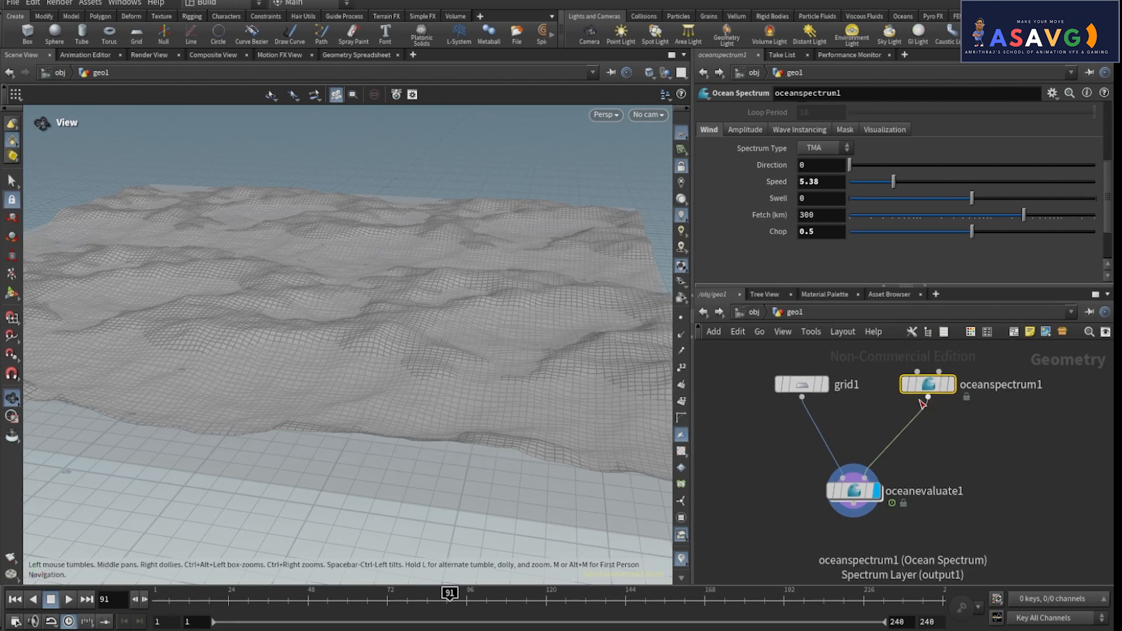
{"action": "left_click", "coordinate": [744, 129]}
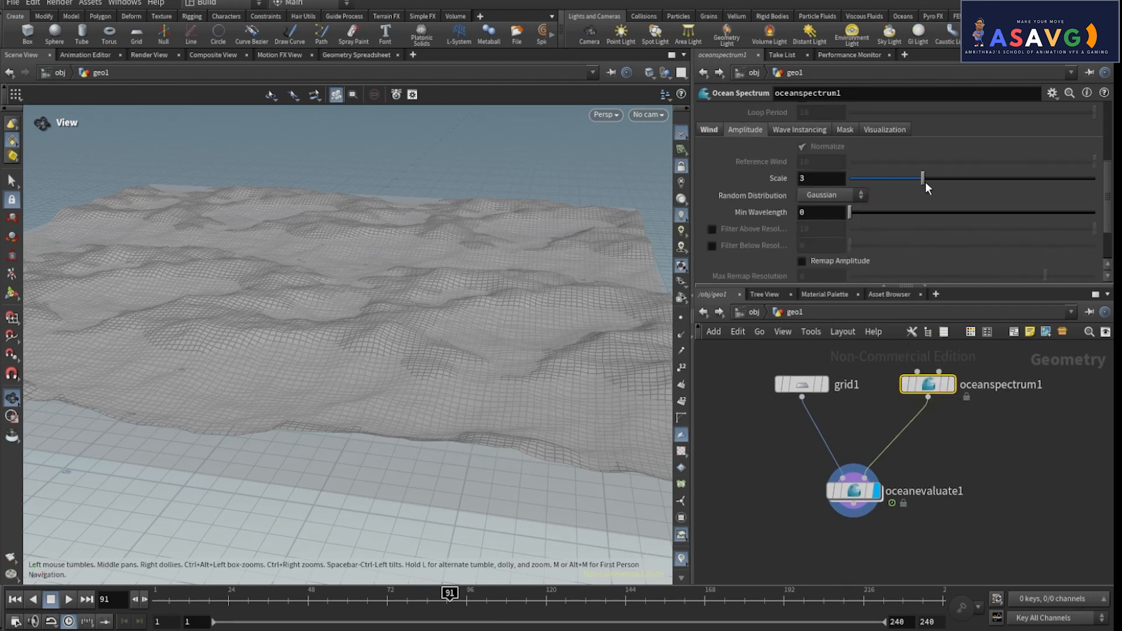
{"action": "left_click_drag", "start_coordinate": [925, 182], "coordinate": [948, 181]}
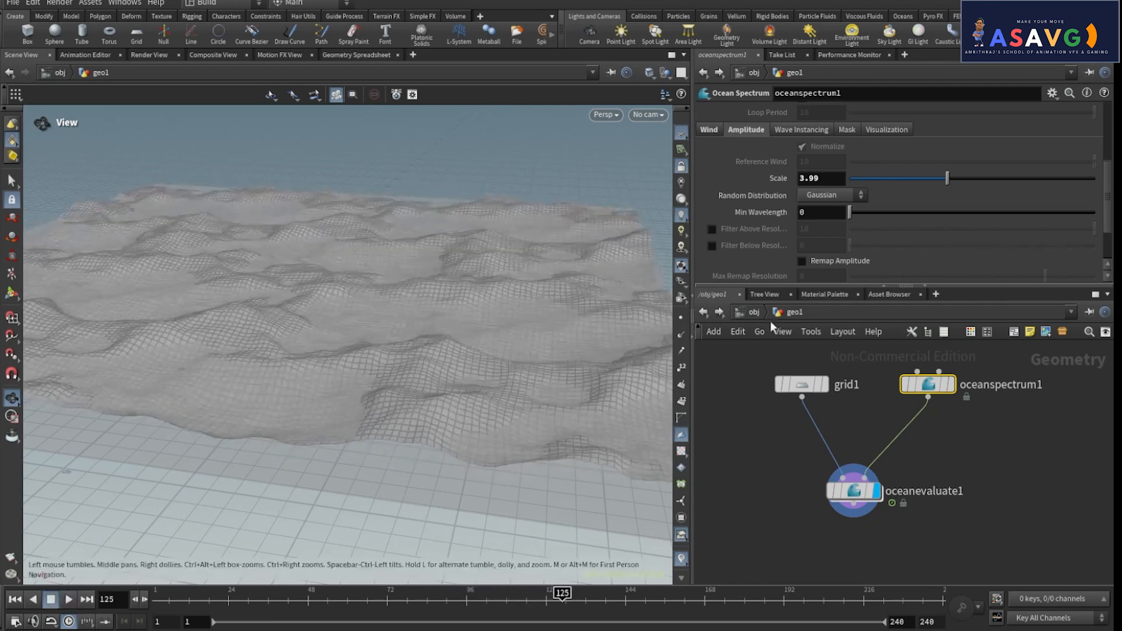
Set the ocean spectrum's amplitude Scale to 2.83
{"action": "left_click", "coordinate": [919, 179]}
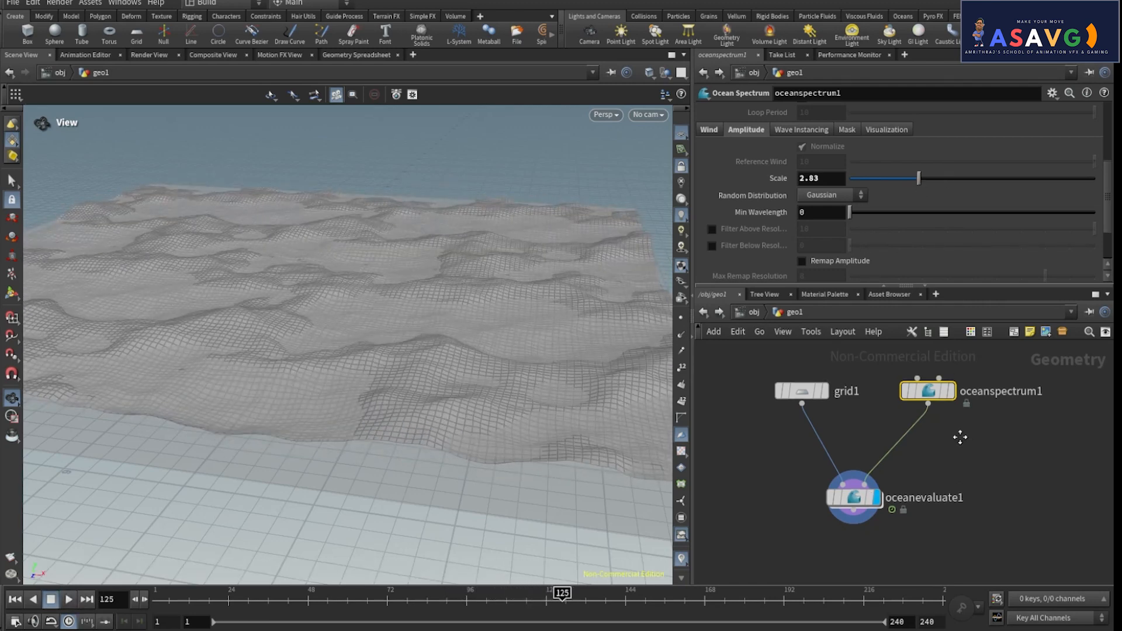
{"action": "scroll", "coordinate": [751, 171], "scroll_direction": "up", "scroll_amount": 3}
{"action": "scroll", "coordinate": [759, 171], "scroll_direction": "up", "scroll_amount": 3}
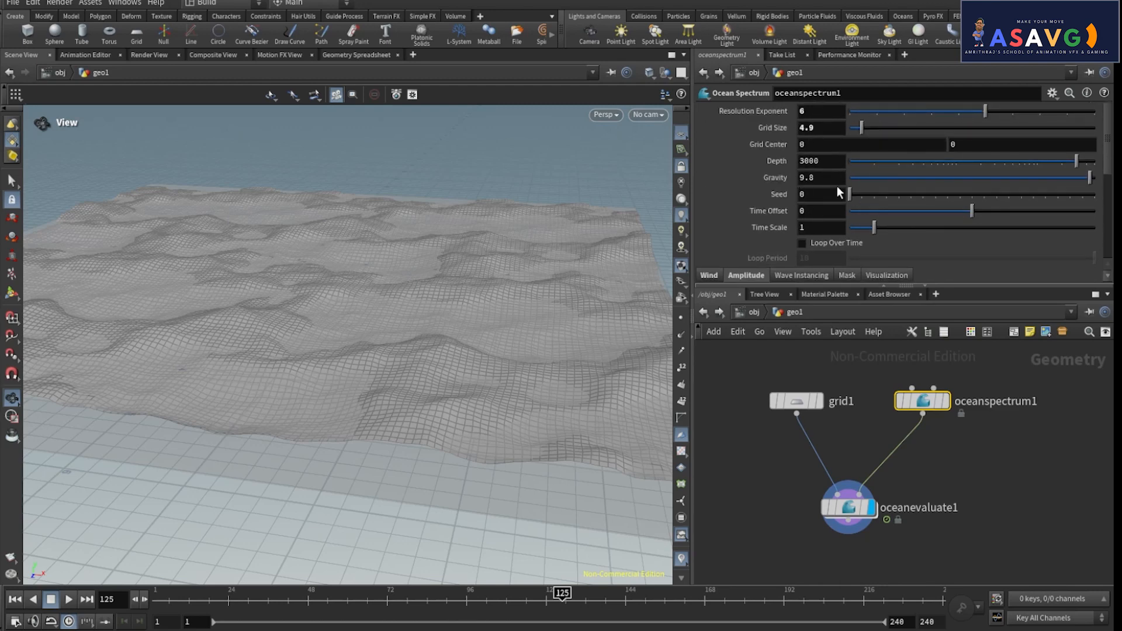
In the ocean spectrum's wind settings, set Chop to 0.5
{"action": "scroll", "coordinate": [827, 232], "scroll_direction": "down", "scroll_amount": 3}
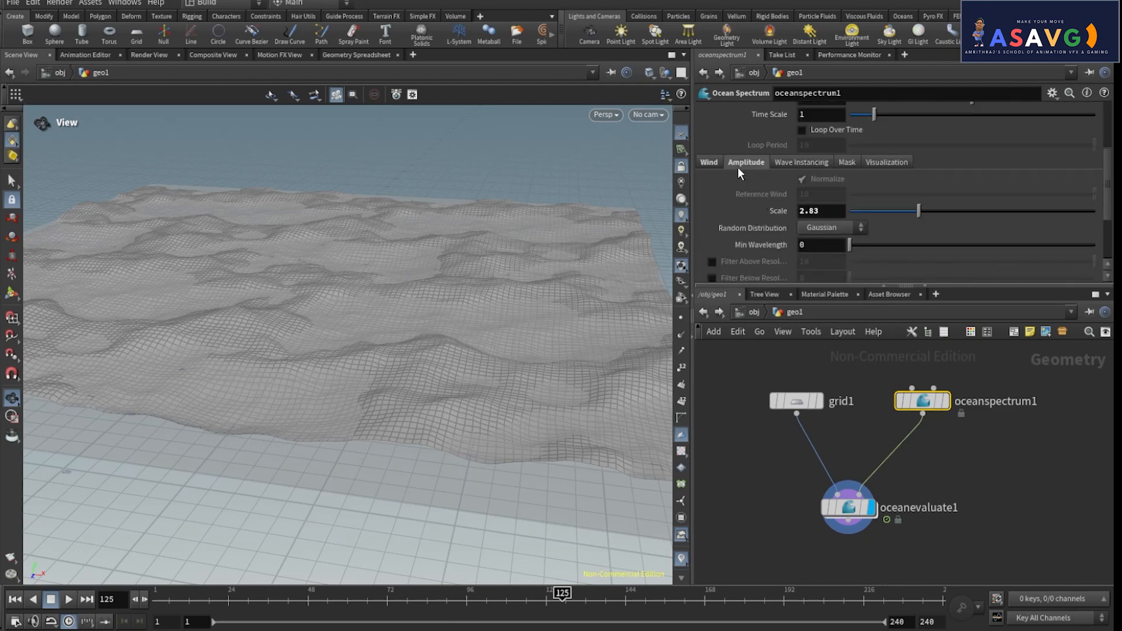
{"action": "left_click", "coordinate": [709, 162]}
{"action": "scroll", "coordinate": [915, 233], "scroll_direction": "down", "scroll_amount": 2}
{"action": "left_click", "coordinate": [828, 201]}
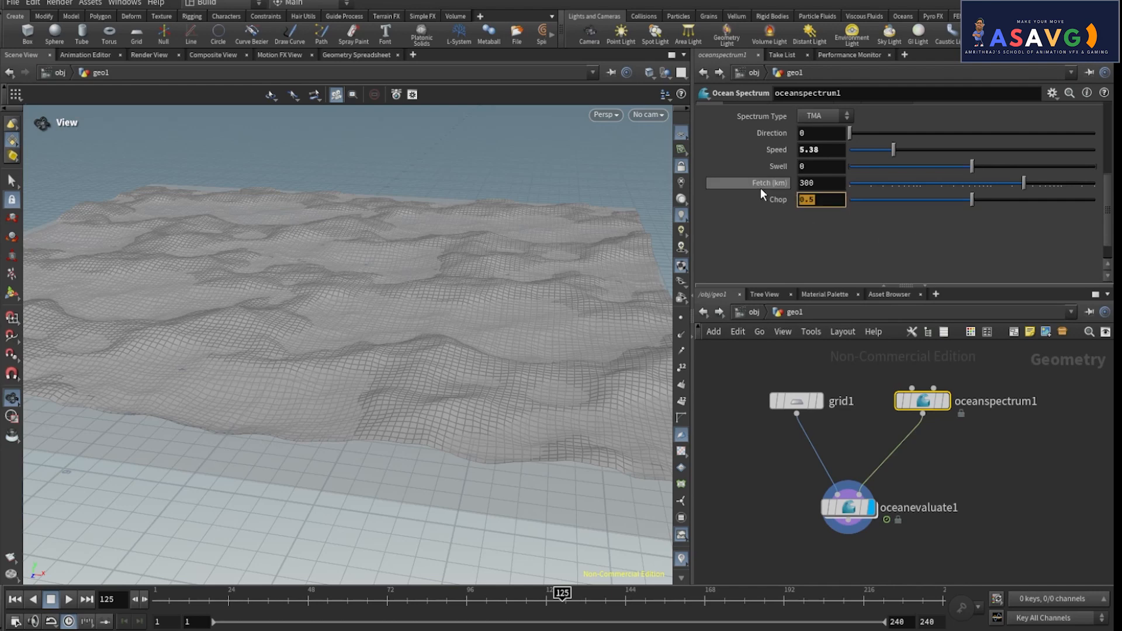
Play the waves inside geo1, then return to the object level and examine them there during playback up to frame 211
{"action": "left_click", "coordinate": [68, 600]}
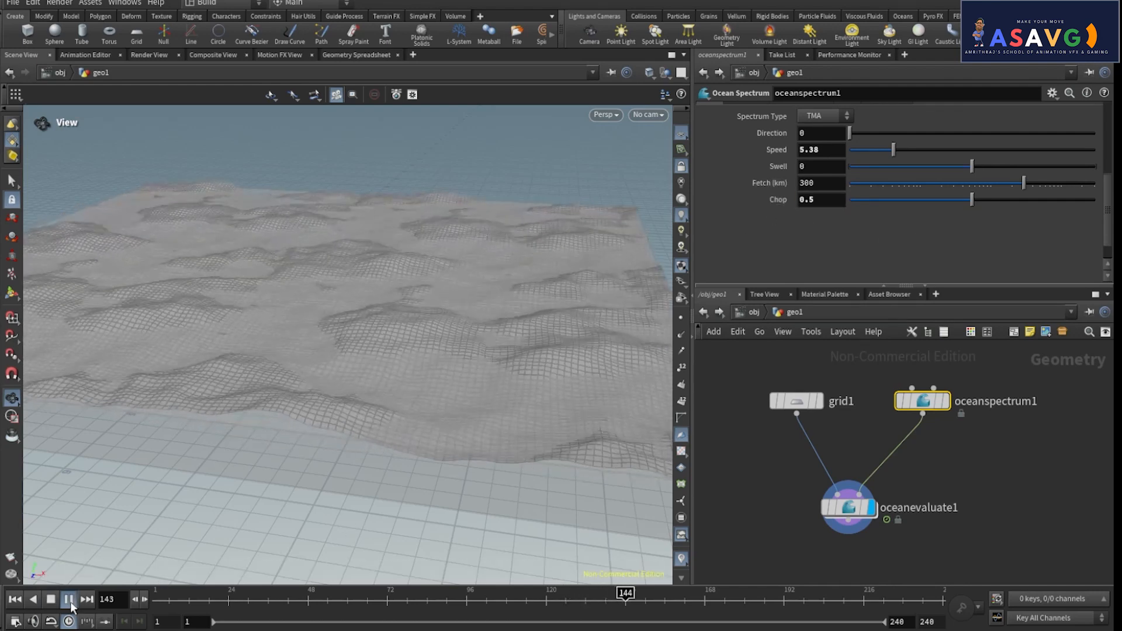
{"action": "left_click", "coordinate": [703, 313]}
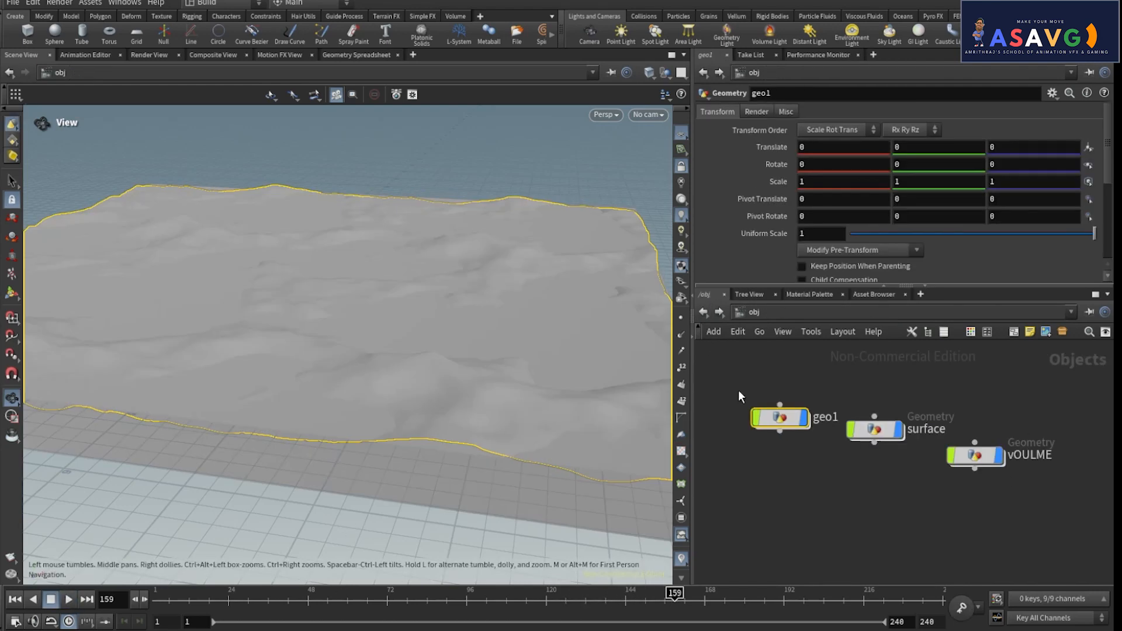
{"action": "left_click", "coordinate": [68, 600]}
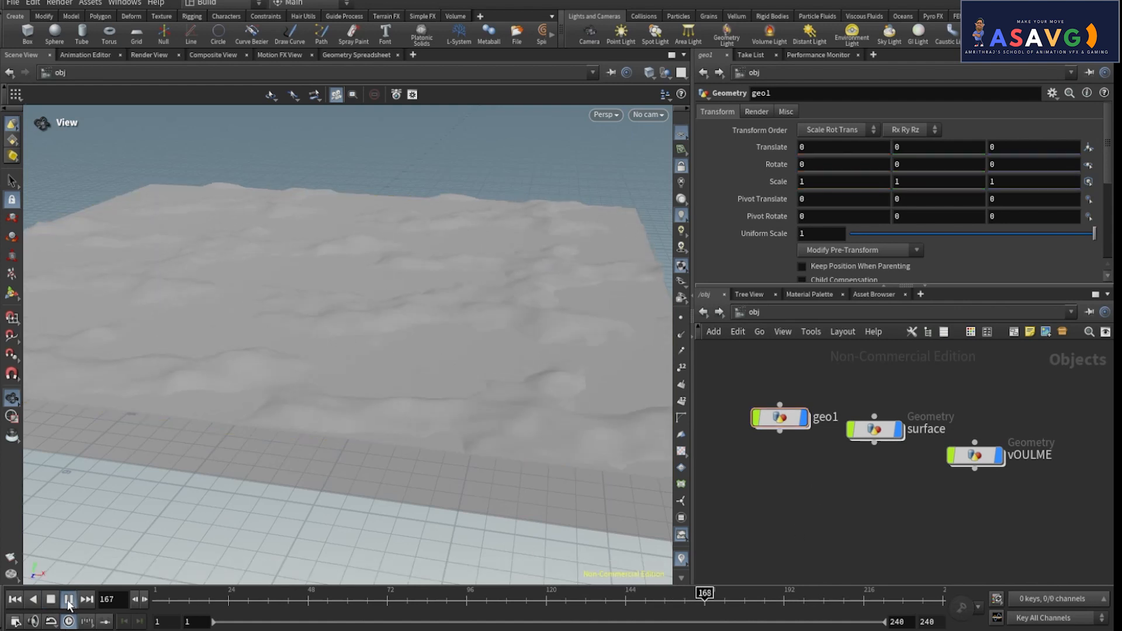
{"action": "left_click", "coordinate": [68, 601]}
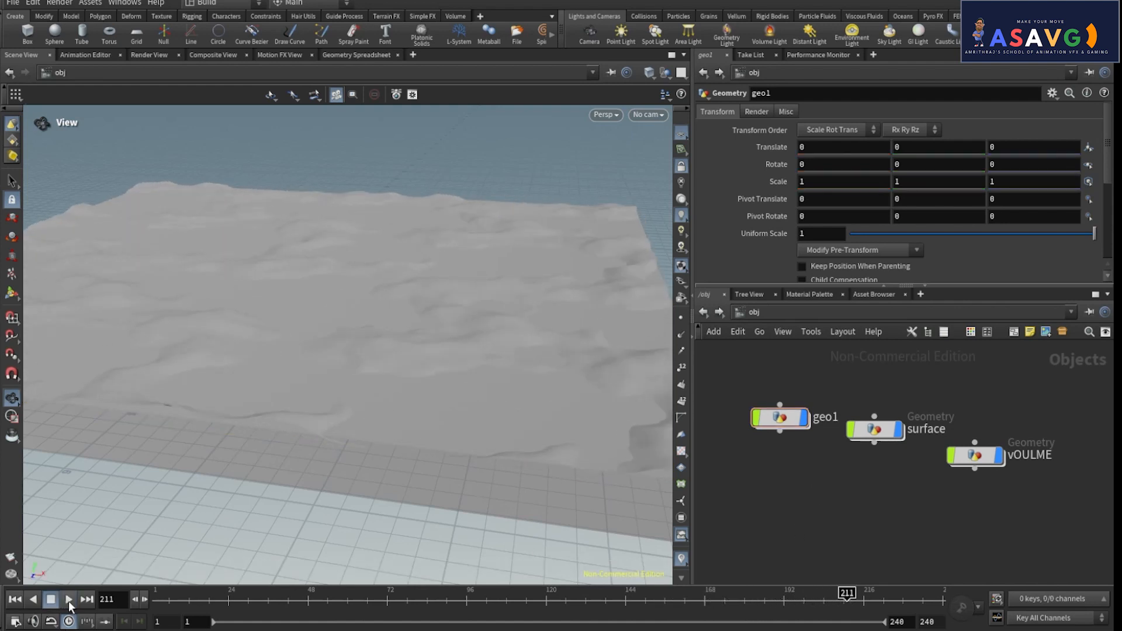
{"action": "left_click_drag", "start_coordinate": [266, 330], "coordinate": [526, 374]}
Add a Camera node at the object level and place it below the surface and vOULME nodes
{"action": "middle_click_drag", "start_coordinate": [873, 460], "coordinate": [815, 449]}
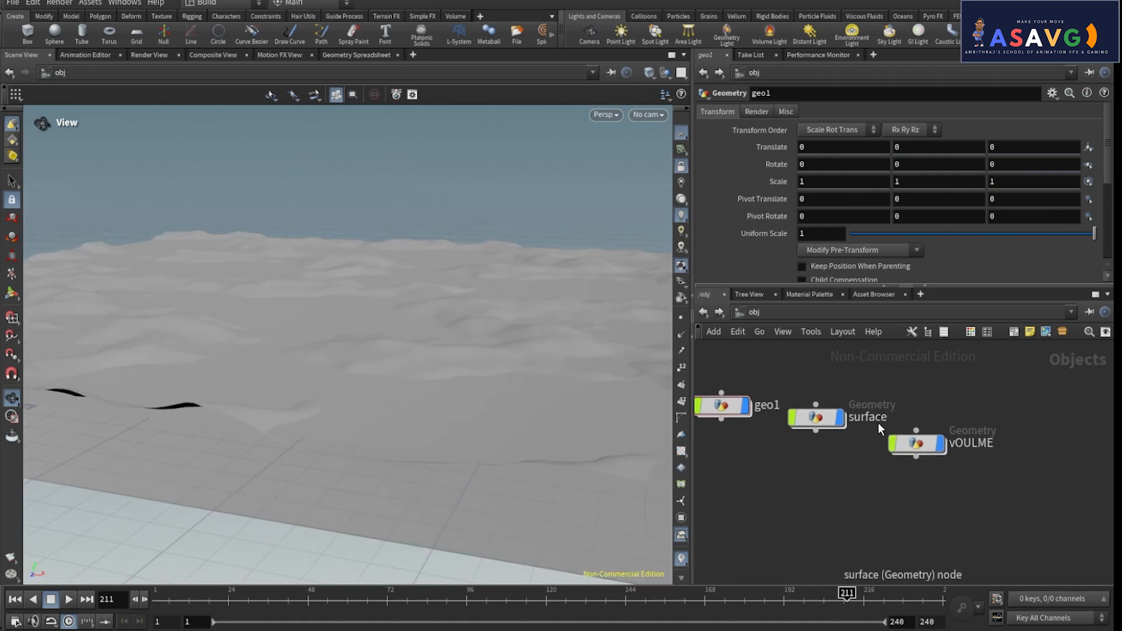
{"action": "middle_click_drag", "start_coordinate": [899, 549], "coordinate": [834, 507]}
{"action": "key", "text": "Tab"}
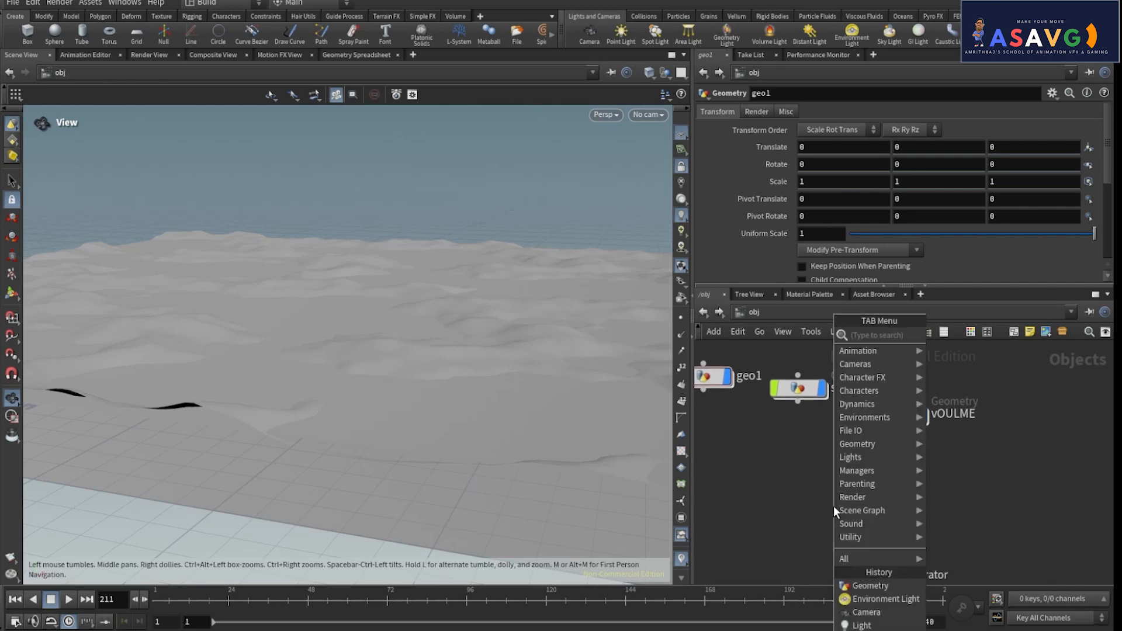
{"action": "type", "text": "camera"}
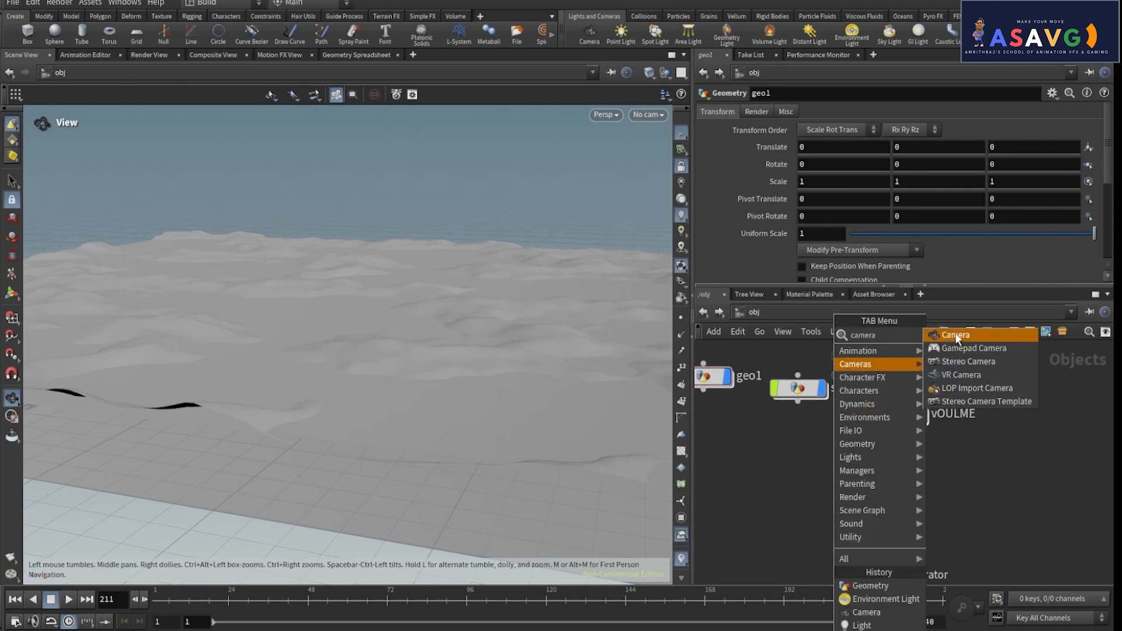
{"action": "key", "text": "Return"}
{"action": "left_click", "coordinate": [864, 468]}
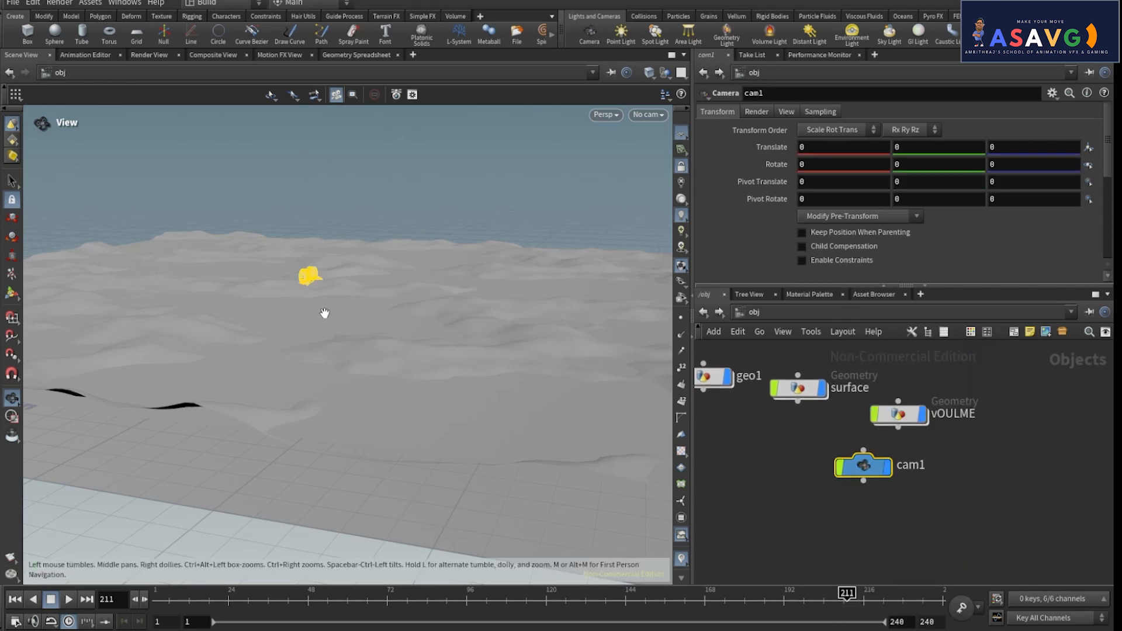
Try to frame the ocean through cam1 with the camera-to-view lock turned off
{"action": "left_click_drag", "start_coordinate": [291, 313], "coordinate": [374, 304]}
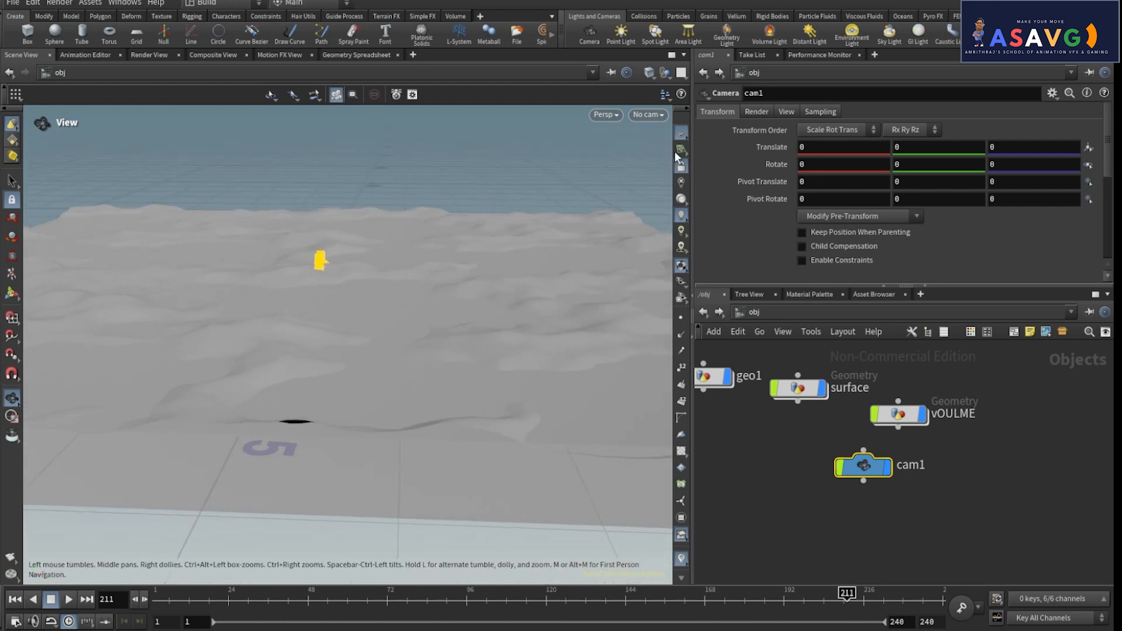
{"action": "left_click", "coordinate": [662, 116]}
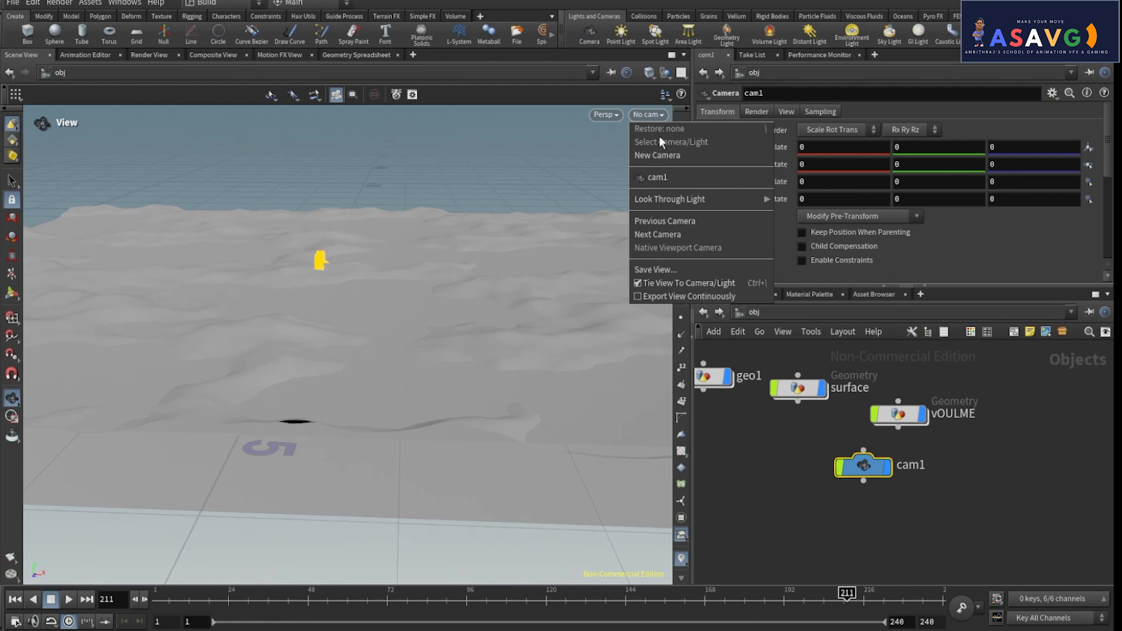
{"action": "left_click", "coordinate": [660, 179]}
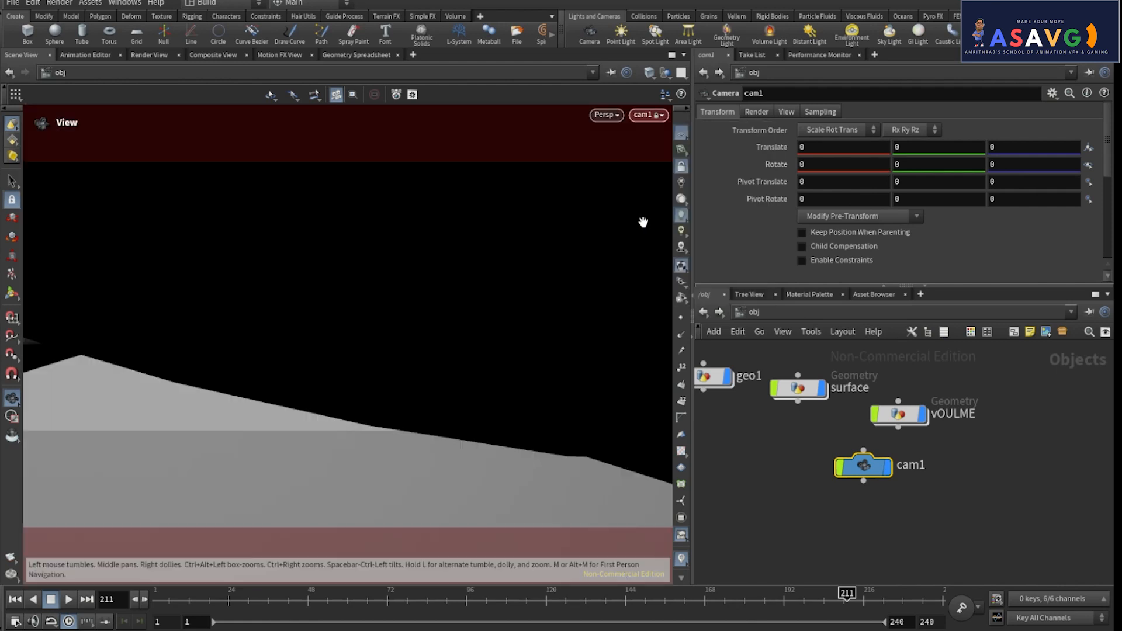
{"action": "left_click", "coordinate": [681, 167]}
{"action": "scroll", "coordinate": [412, 273], "scroll_direction": "down", "scroll_amount": 10}
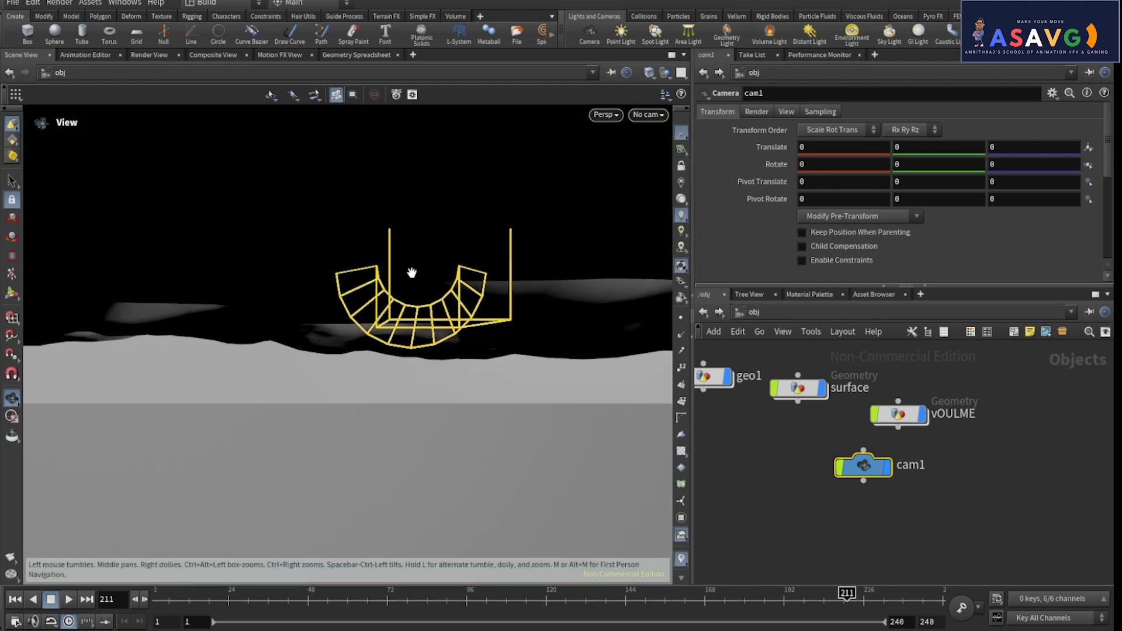
{"action": "left_click_drag", "start_coordinate": [420, 334], "coordinate": [397, 327]}
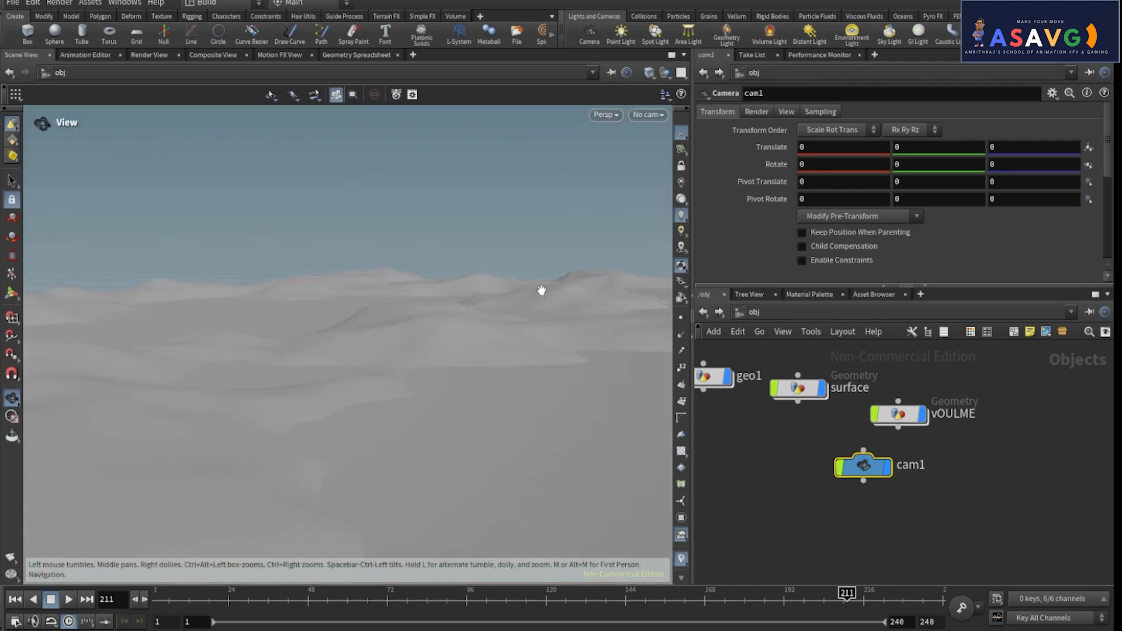
Try to dolly cam1 back with the view locked to it, then release the lock and tumble the view
{"action": "left_click", "coordinate": [647, 115]}
{"action": "left_click", "coordinate": [664, 176]}
{"action": "scroll", "coordinate": [456, 321], "scroll_direction": "down", "scroll_amount": 3}
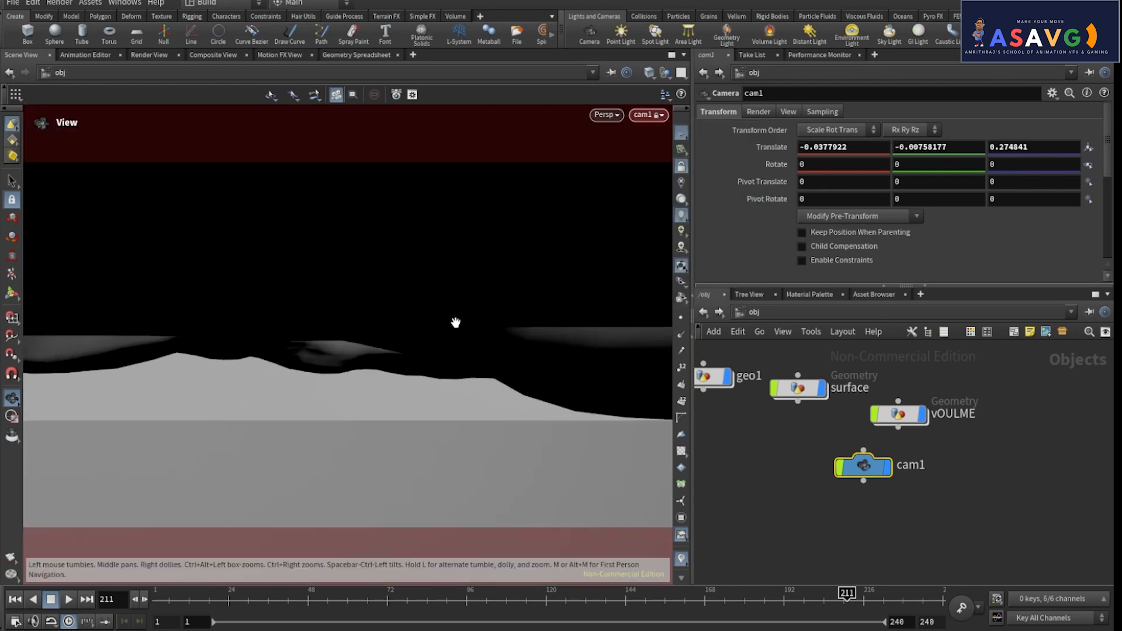
{"action": "left_click", "coordinate": [682, 168]}
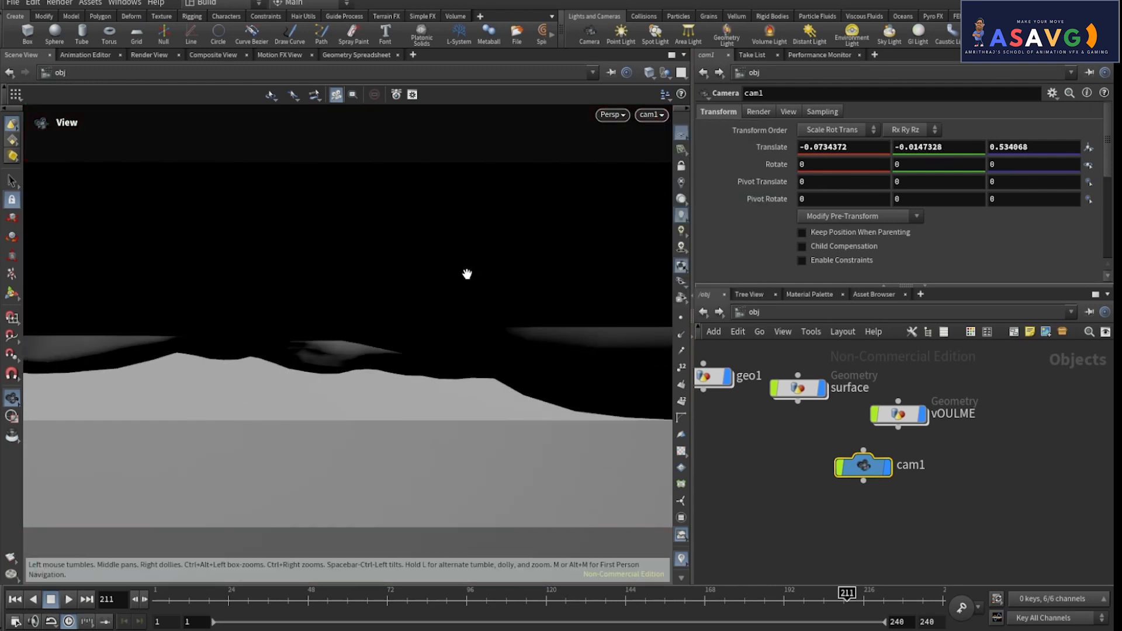
{"action": "left_click_drag", "start_coordinate": [467, 274], "coordinate": [489, 289]}
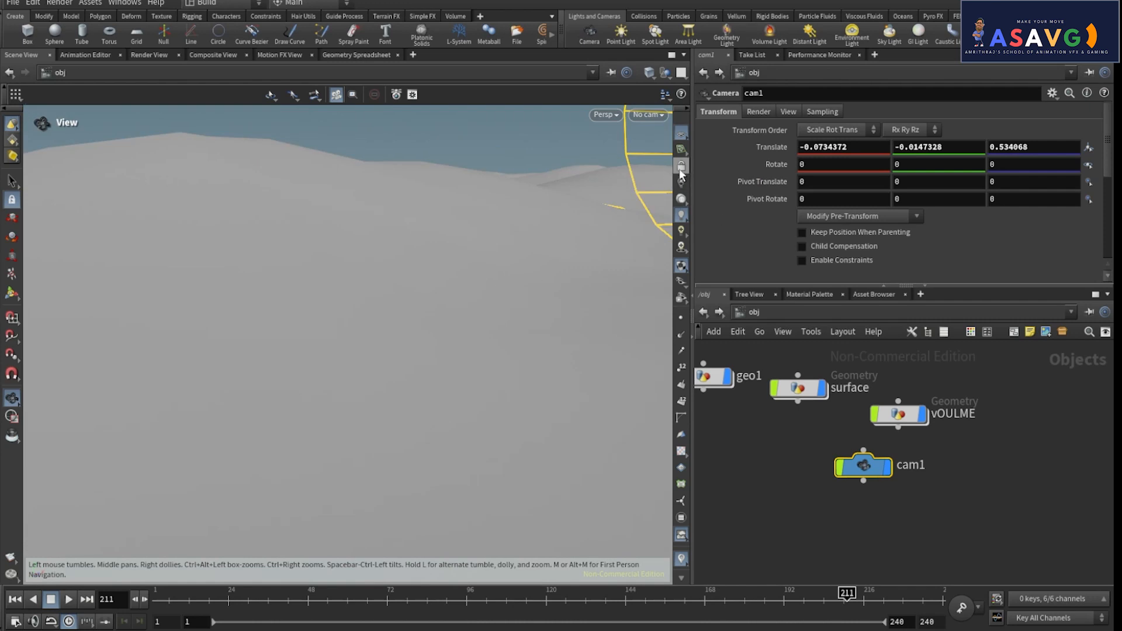
Lock the view to cam1 and frame the block's near corner from slightly above, at about -6.97, 1.92, 10.46 with rotation -14, -32.8, 0
{"action": "left_click", "coordinate": [660, 115]}
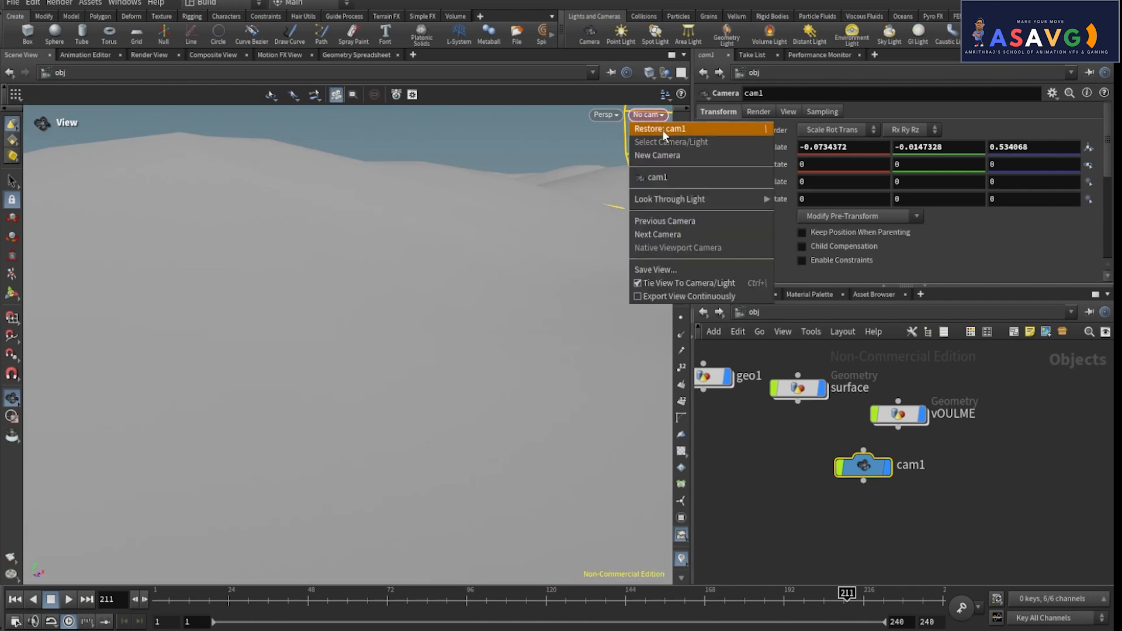
{"action": "left_click", "coordinate": [669, 176]}
{"action": "mouse_move", "coordinate": [456, 316]}
{"action": "left_mouse_down"}
{"action": "mouse_move", "coordinate": [472, 323]}
{"action": "mouse_move", "coordinate": [474, 305]}
{"action": "left_mouse_up"}
{"action": "right_click_drag", "start_coordinate": [474, 305], "coordinate": [479, 332]}
{"action": "scroll", "coordinate": [478, 335], "scroll_direction": "down", "scroll_amount": 8}
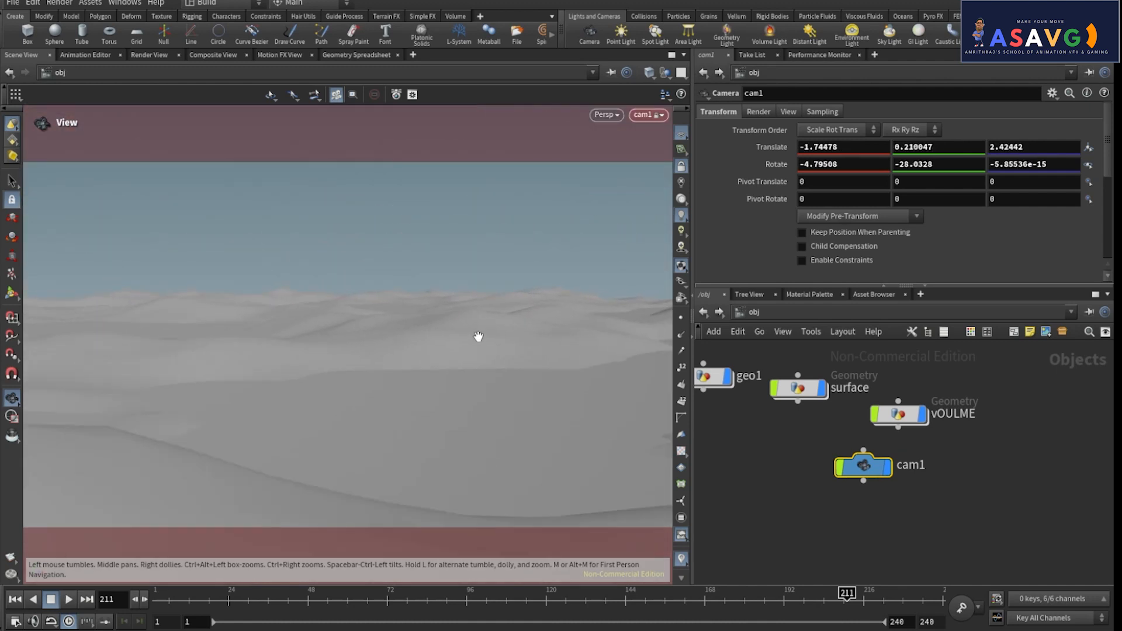
{"action": "scroll", "coordinate": [478, 333], "scroll_direction": "down", "scroll_amount": 5}
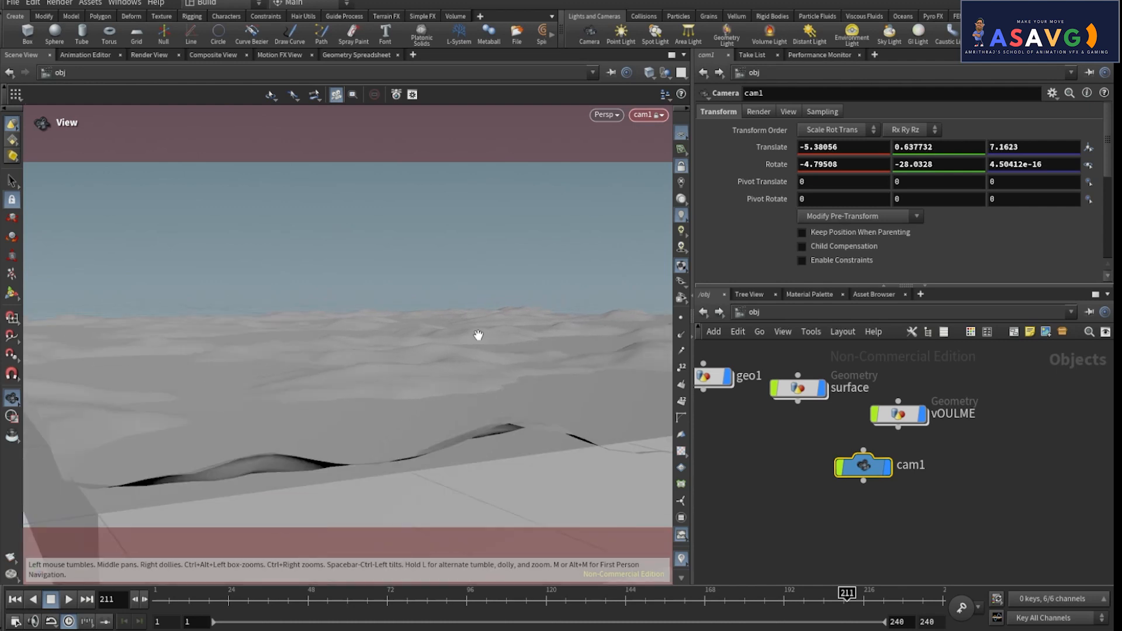
{"action": "mouse_move", "coordinate": [366, 386]}
{"action": "left_mouse_down"}
{"action": "mouse_move", "coordinate": [307, 377]}
{"action": "mouse_move", "coordinate": [359, 388]}
{"action": "mouse_move", "coordinate": [381, 326]}
{"action": "mouse_move", "coordinate": [401, 318]}
{"action": "mouse_move", "coordinate": [365, 370]}
{"action": "mouse_move", "coordinate": [376, 366]}
{"action": "left_mouse_up"}
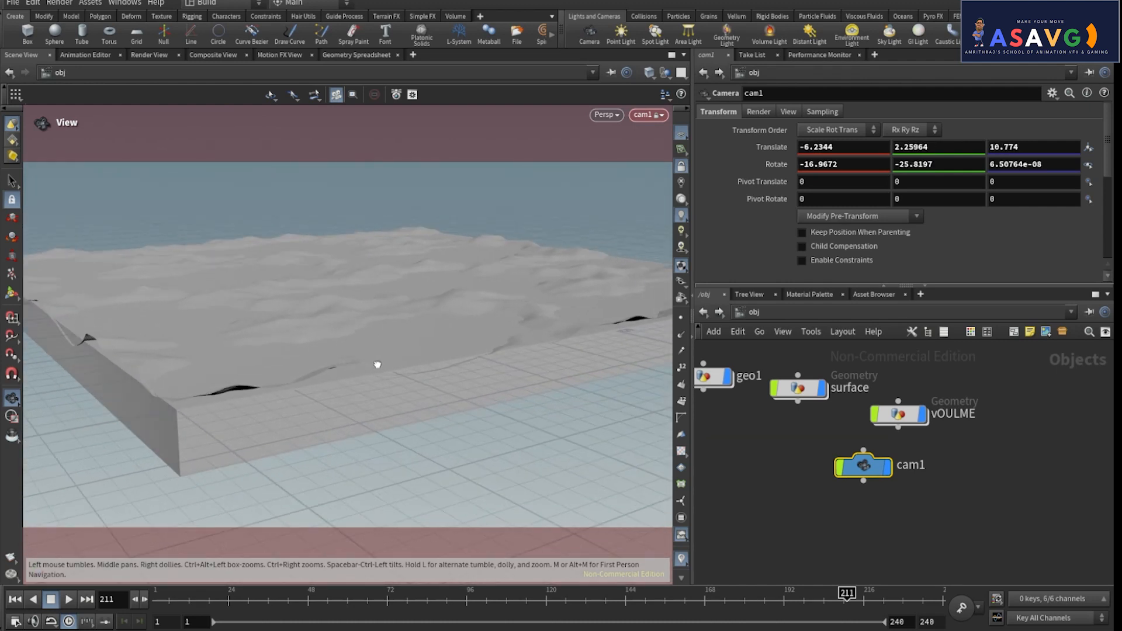
Check the waves through cam1 during playback, stop at frame 17, and view the camera's Render parameters
{"action": "left_click", "coordinate": [68, 605]}
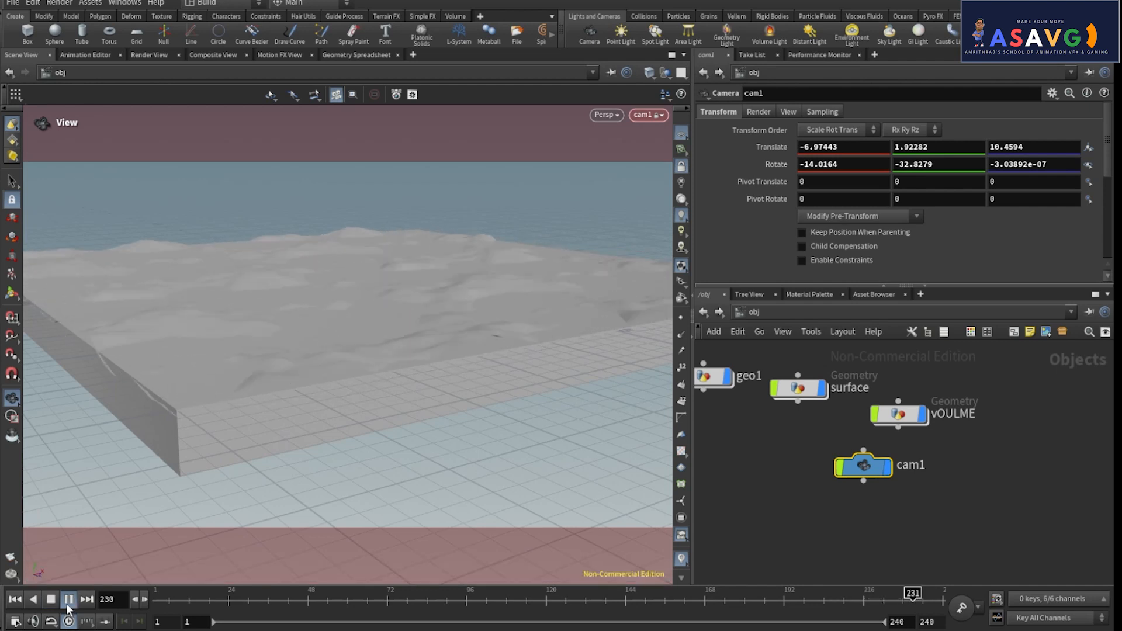
{"action": "left_click", "coordinate": [67, 605]}
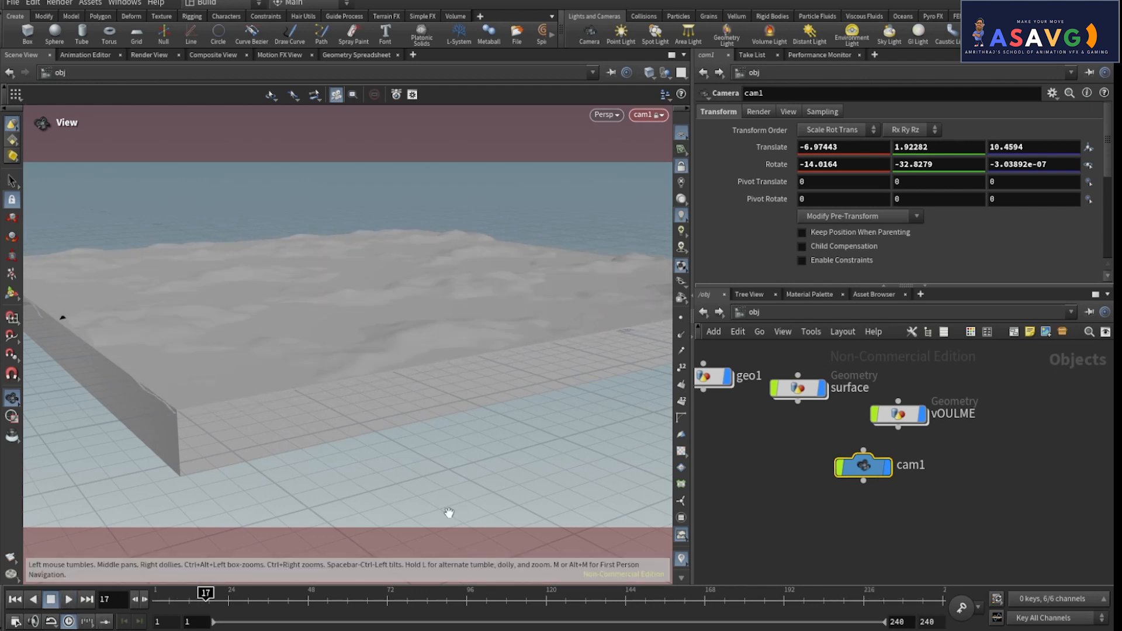
{"action": "middle_click", "coordinate": [899, 413]}
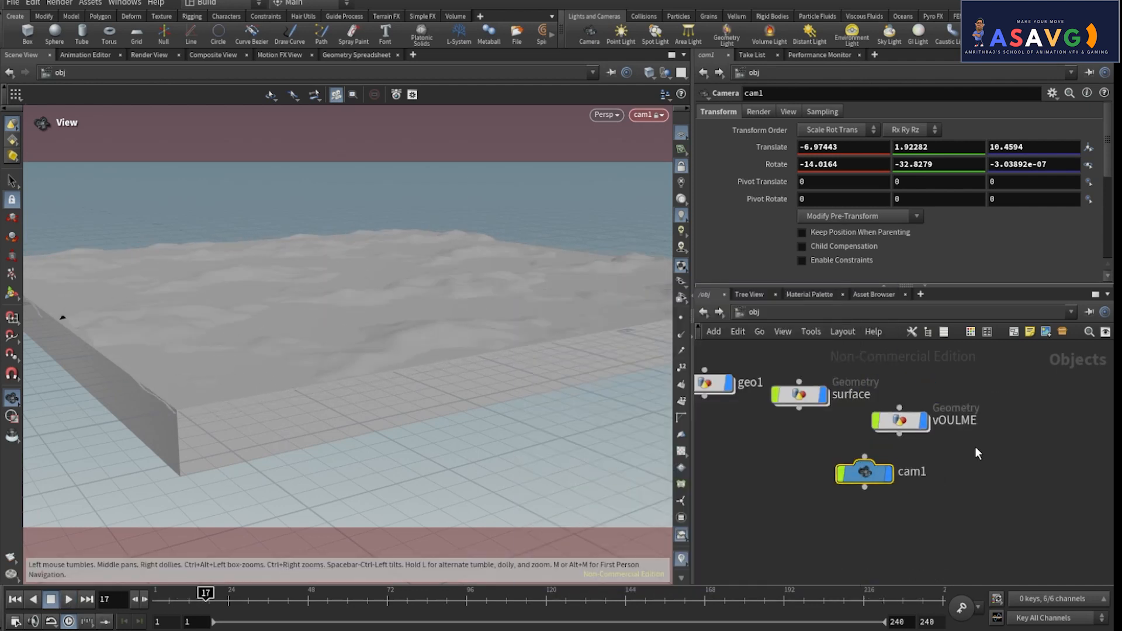
{"action": "middle_click_drag", "start_coordinate": [975, 447], "coordinate": [1015, 435]}
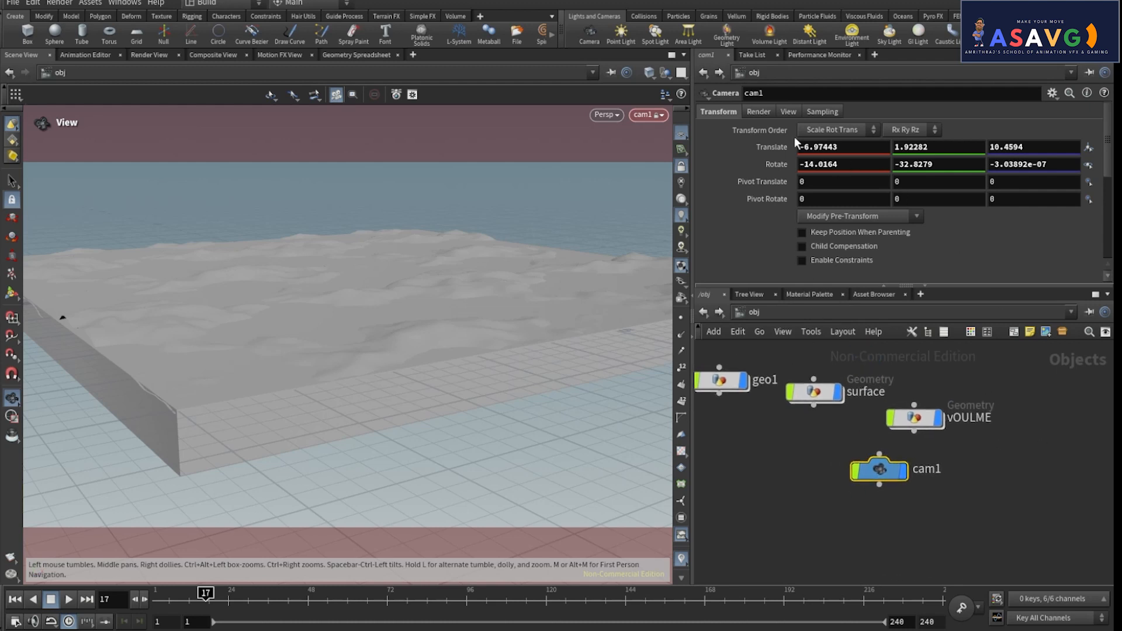
{"action": "left_click", "coordinate": [760, 110]}
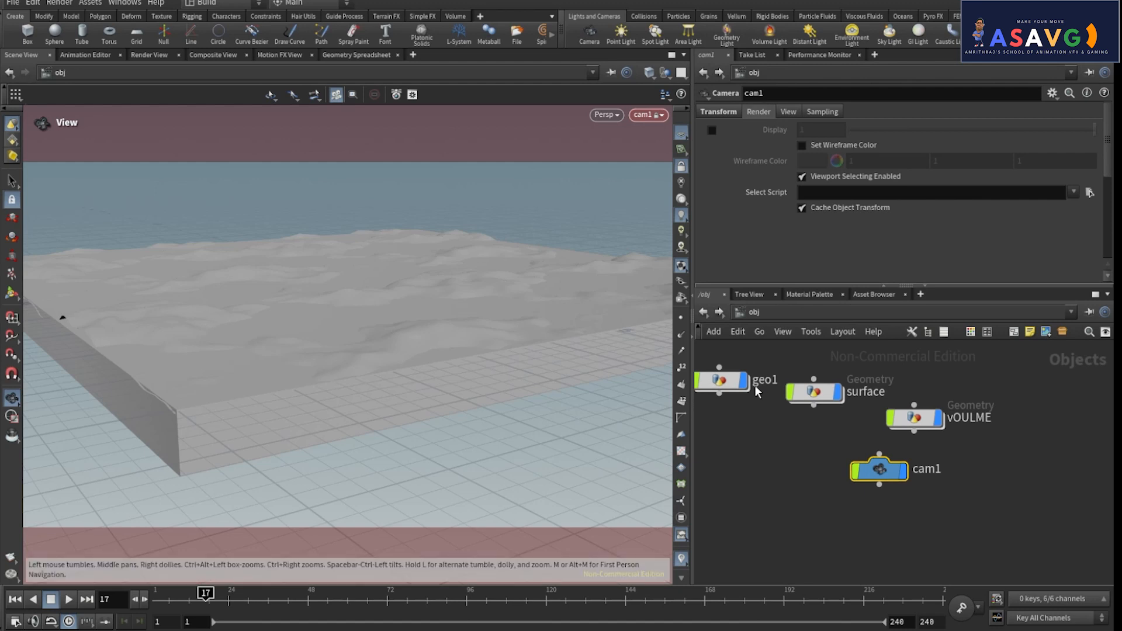
Switch the network editor from the object level to the mat context
{"action": "key", "text": "m"}
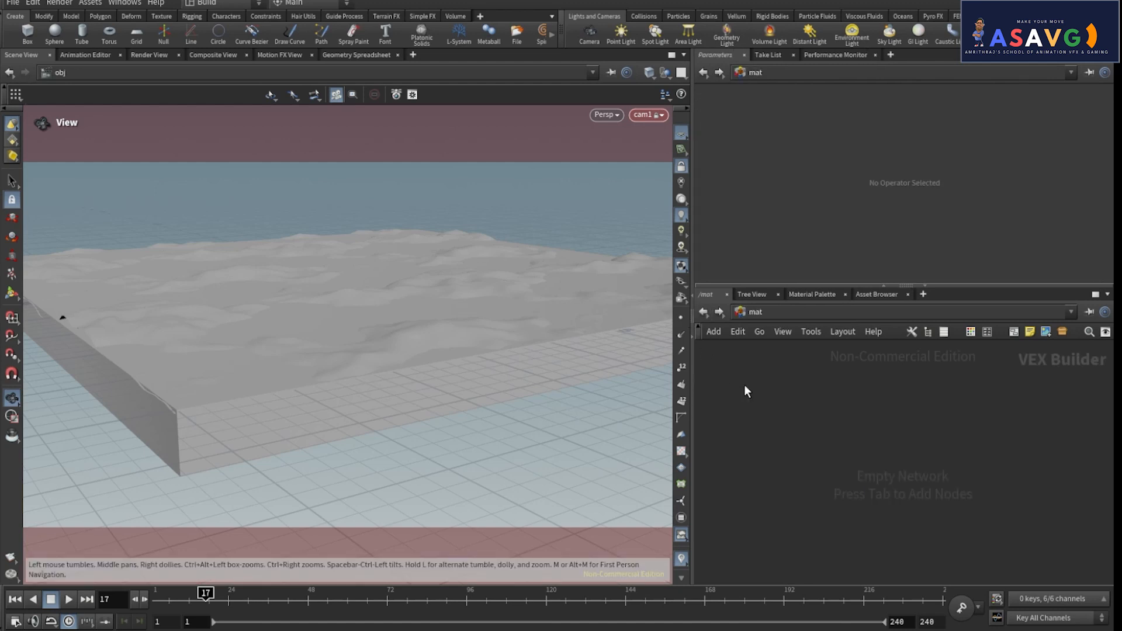
{"action": "left_click", "coordinate": [701, 312]}
{"action": "left_click", "coordinate": [775, 317]}
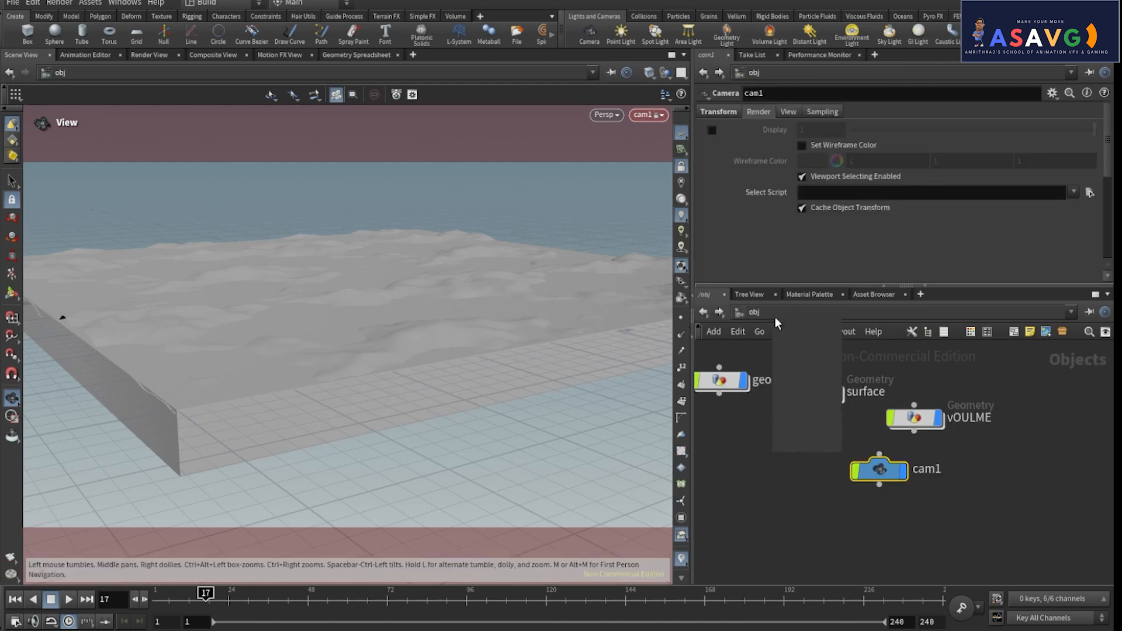
{"action": "left_click", "coordinate": [799, 365]}
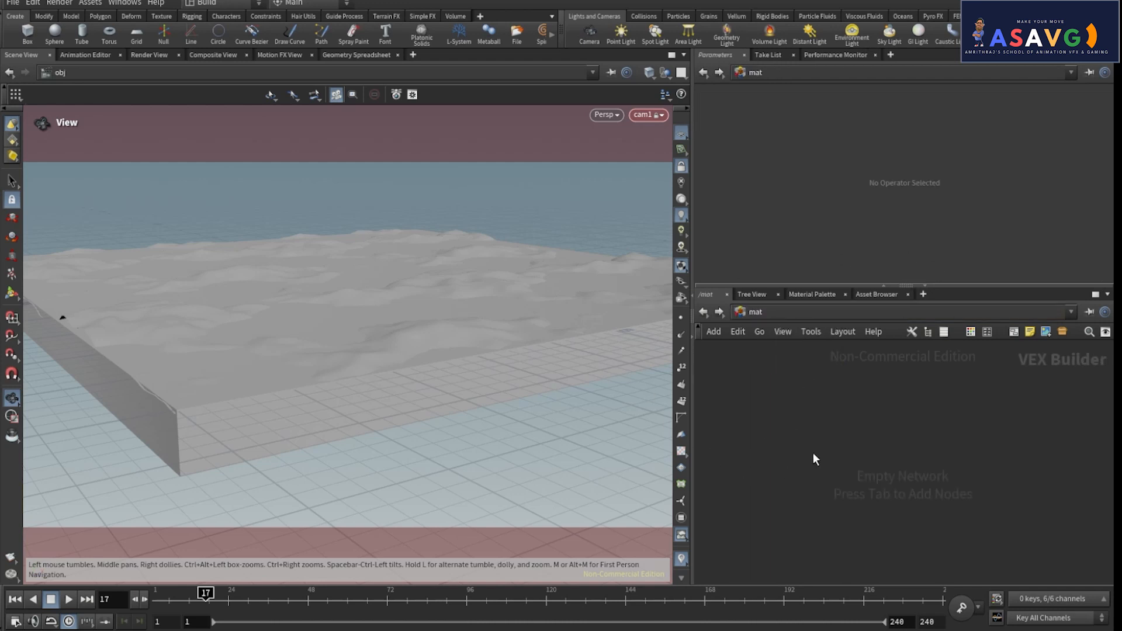
Filter the Material Palette by "ocean", add the Ocean Surface and Ocean Volume materials to /mat, and return to the mat network
{"action": "left_click", "coordinate": [819, 296]}
{"action": "left_click_drag", "start_coordinate": [959, 379], "coordinate": [959, 380]}
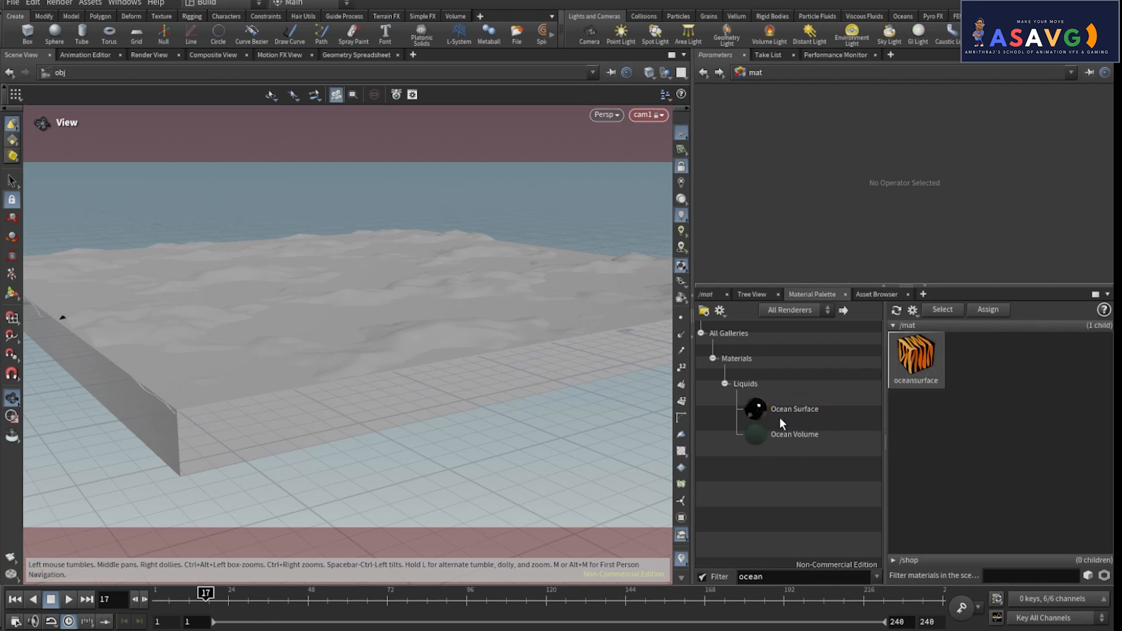
{"action": "left_click_drag", "start_coordinate": [772, 436], "coordinate": [1035, 372]}
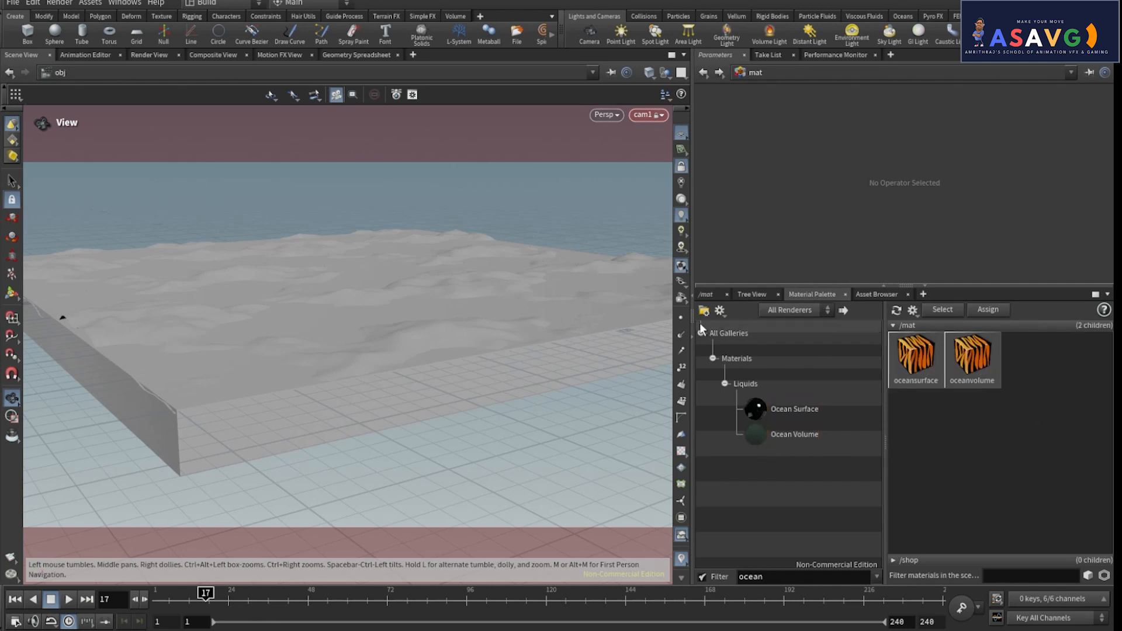
{"action": "left_click", "coordinate": [707, 294]}
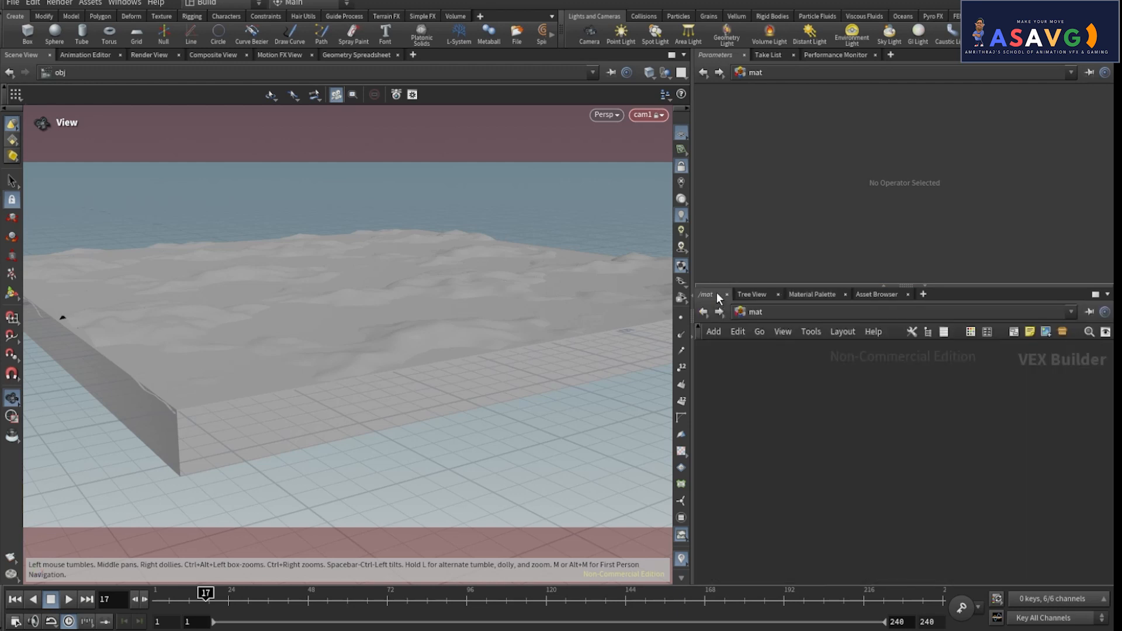
Return to the object level and assign the /mat/oceansurface material to the surface geometry
{"action": "left_click", "coordinate": [704, 312]}
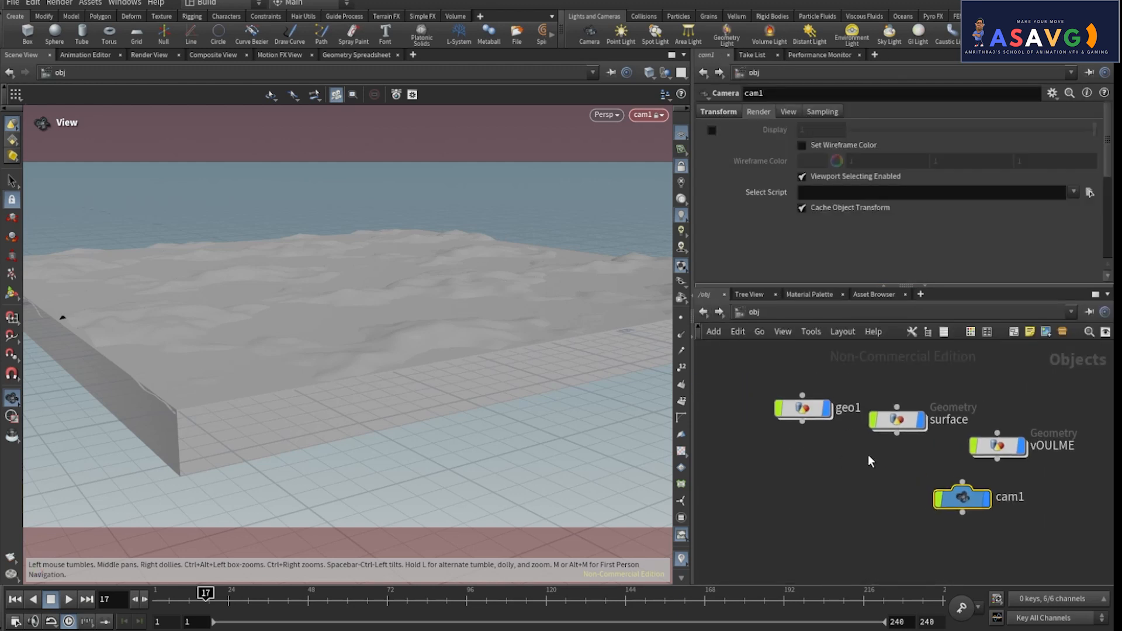
{"action": "left_click", "coordinate": [813, 403]}
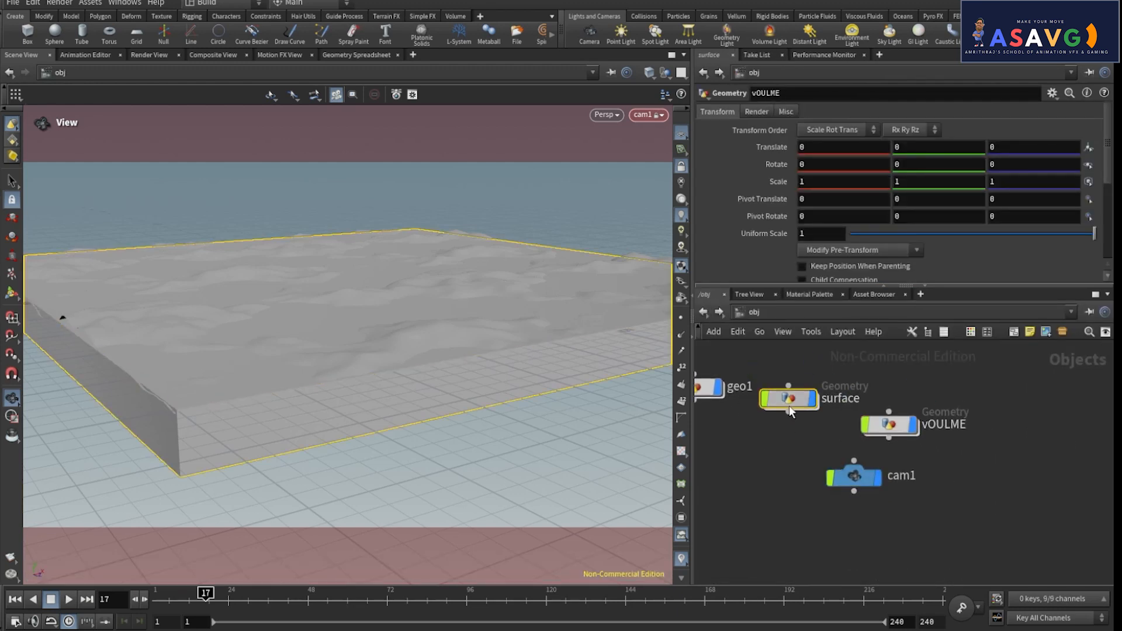
{"action": "left_click", "coordinate": [758, 112]}
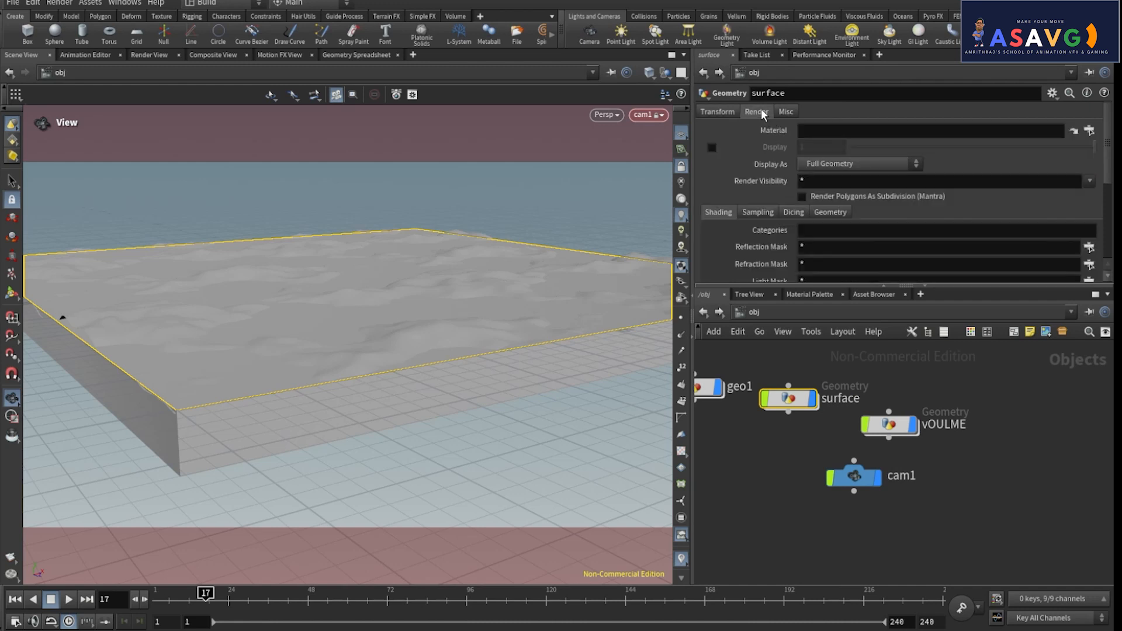
{"action": "left_click", "coordinate": [1090, 131]}
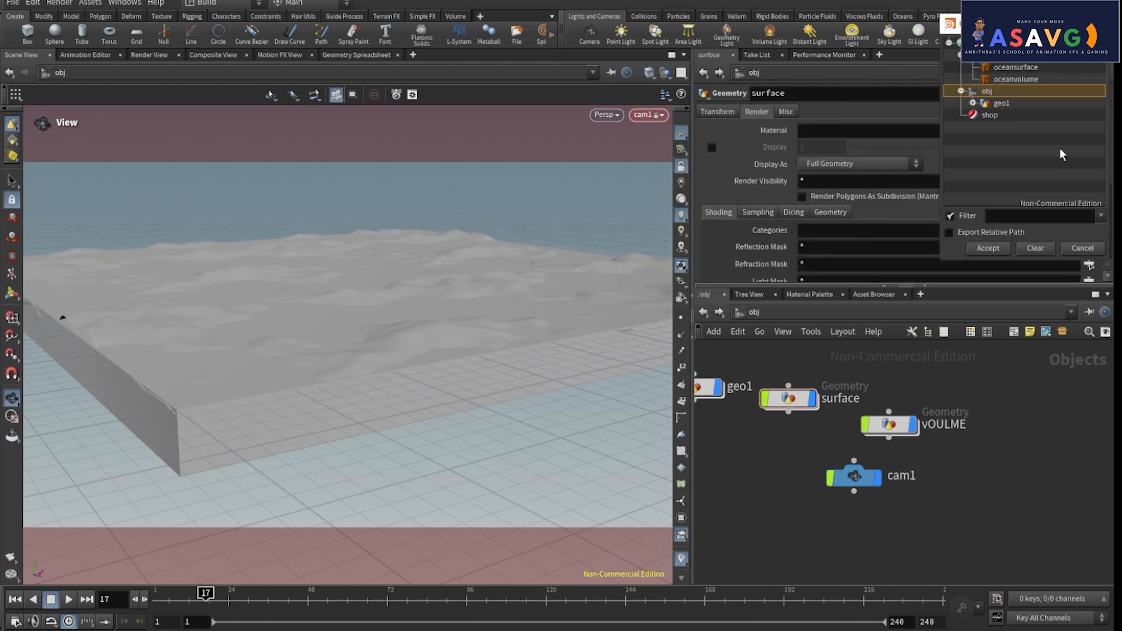
{"action": "left_click", "coordinate": [1014, 69]}
{"action": "left_click", "coordinate": [988, 248]}
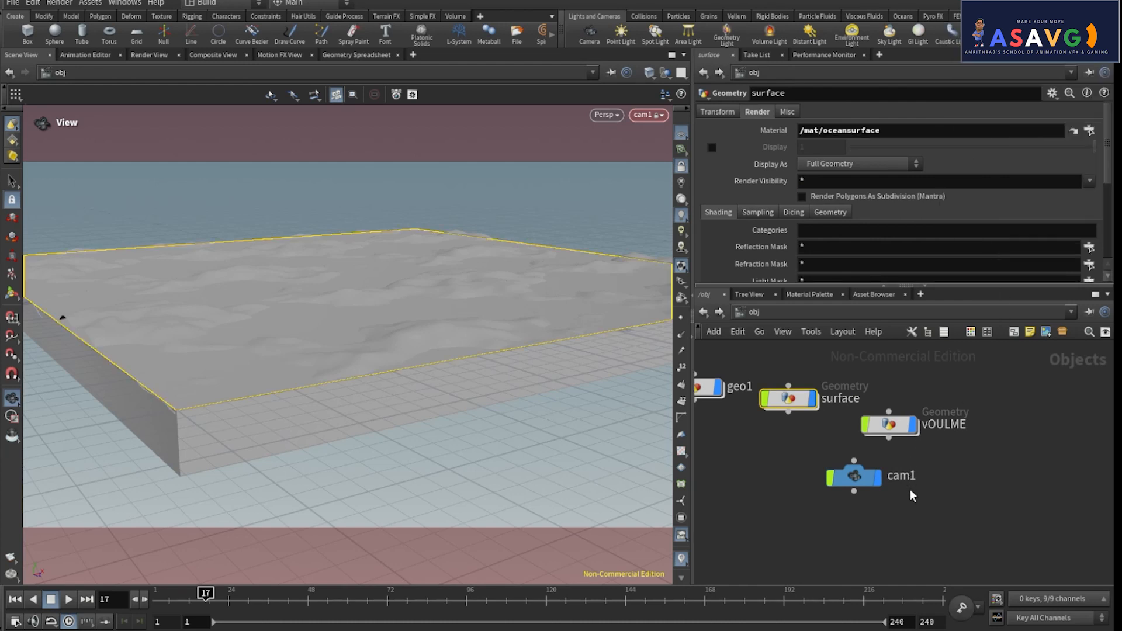
Assign the /mat/oceanvolume material to the vOULME geometry
{"action": "left_click", "coordinate": [902, 430]}
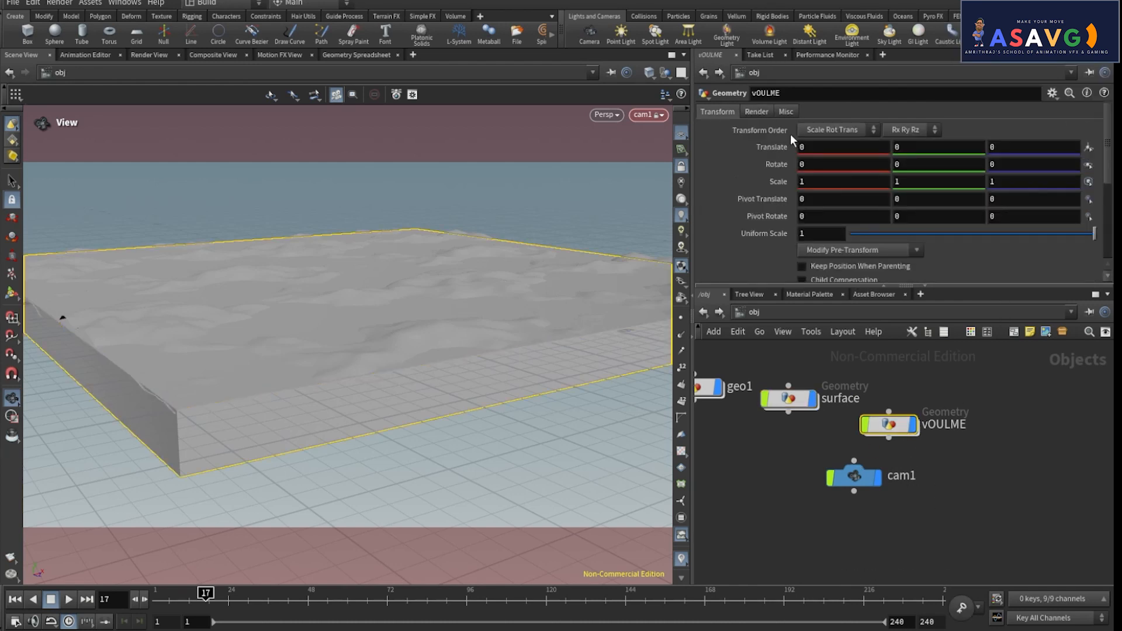
{"action": "left_click", "coordinate": [760, 114]}
{"action": "left_click", "coordinate": [1074, 131]}
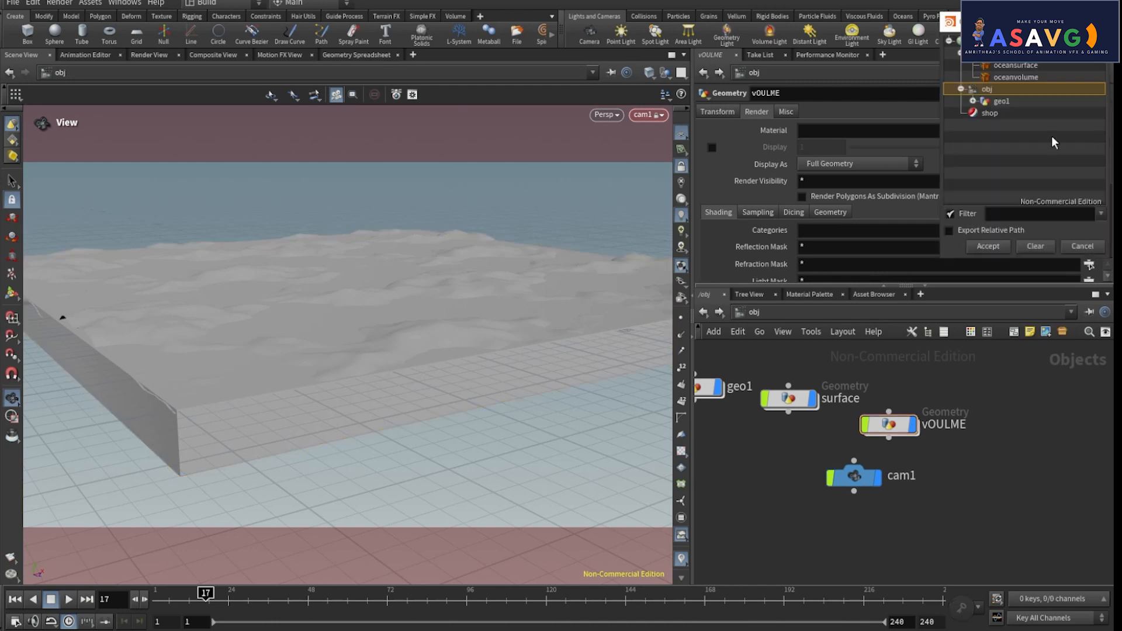
{"action": "scroll", "coordinate": [1011, 79], "scroll_direction": "down", "scroll_amount": 2}
{"action": "left_click", "coordinate": [1012, 78]}
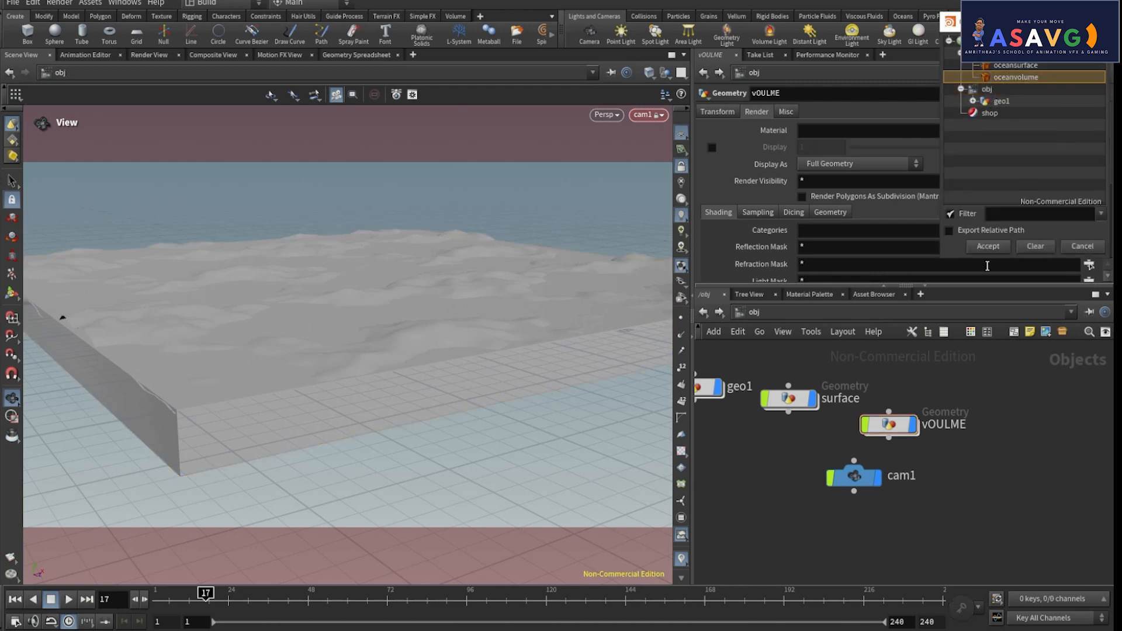
{"action": "left_click", "coordinate": [1001, 248]}
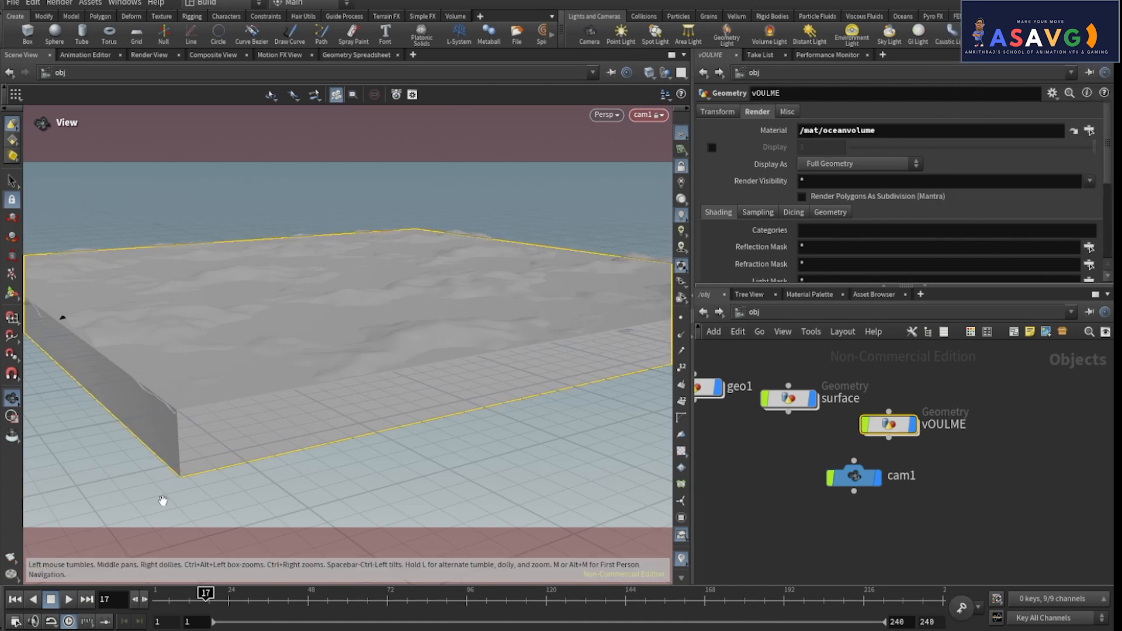
Test-render frame 17 in the Render View, examine the waves and near corner up close, stop the render, and return to the scene
{"action": "left_click", "coordinate": [142, 57]}
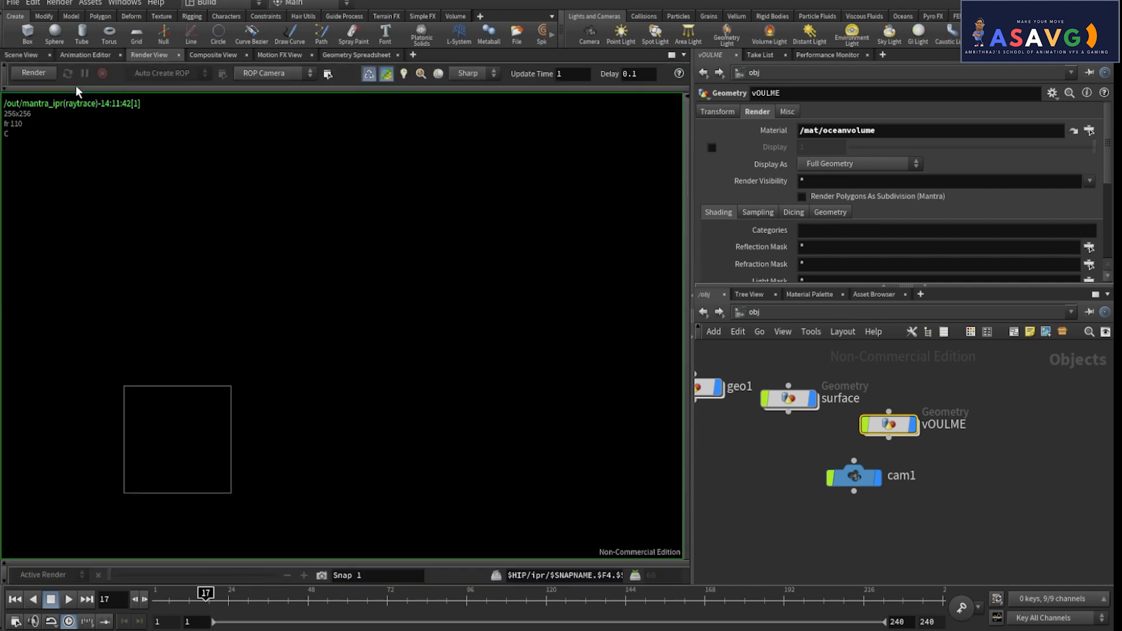
{"action": "left_click", "coordinate": [46, 74]}
{"action": "middle_click_drag", "start_coordinate": [296, 415], "coordinate": [405, 303]}
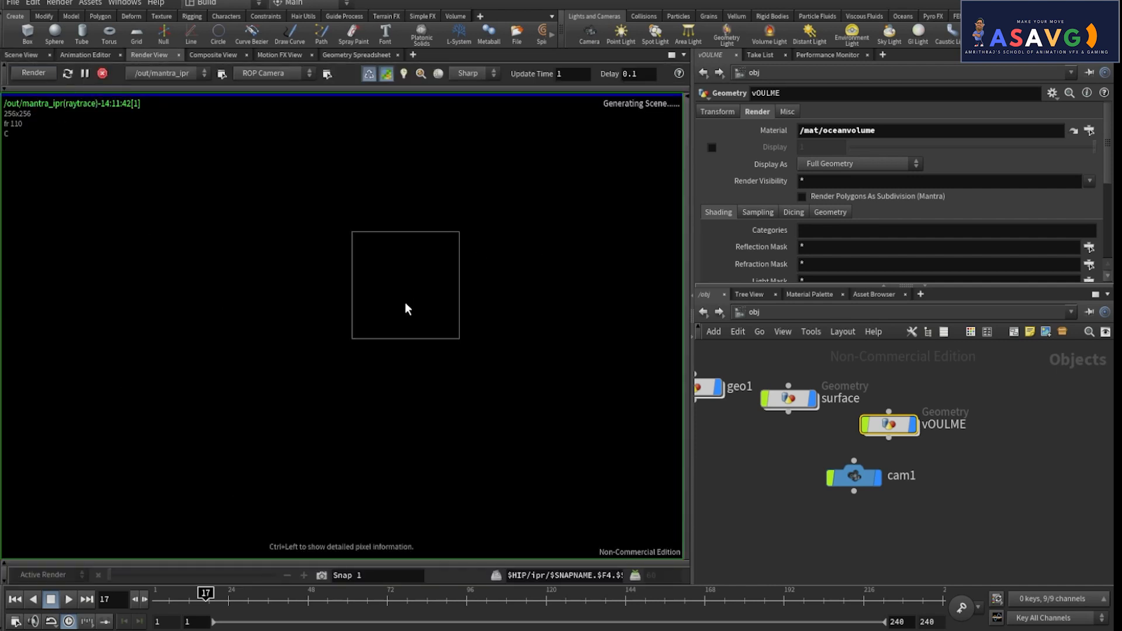
{"action": "scroll", "coordinate": [406, 303], "scroll_direction": "up", "scroll_amount": 7}
{"action": "middle_click_drag", "start_coordinate": [457, 328], "coordinate": [433, 388]}
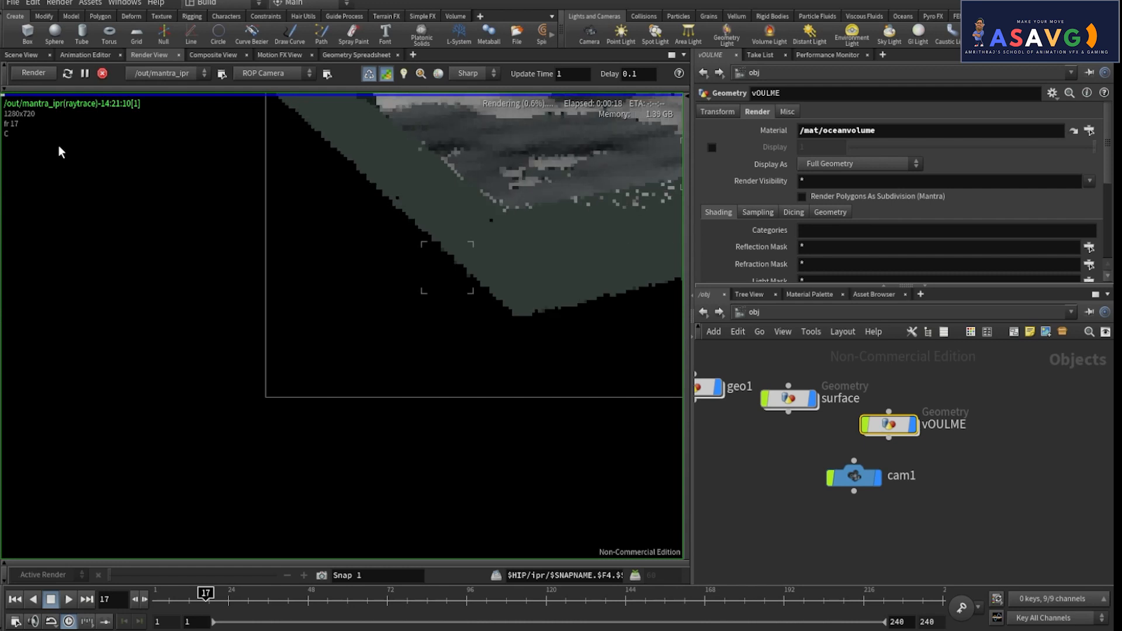
{"action": "middle_click_drag", "start_coordinate": [408, 246], "coordinate": [146, 487]}
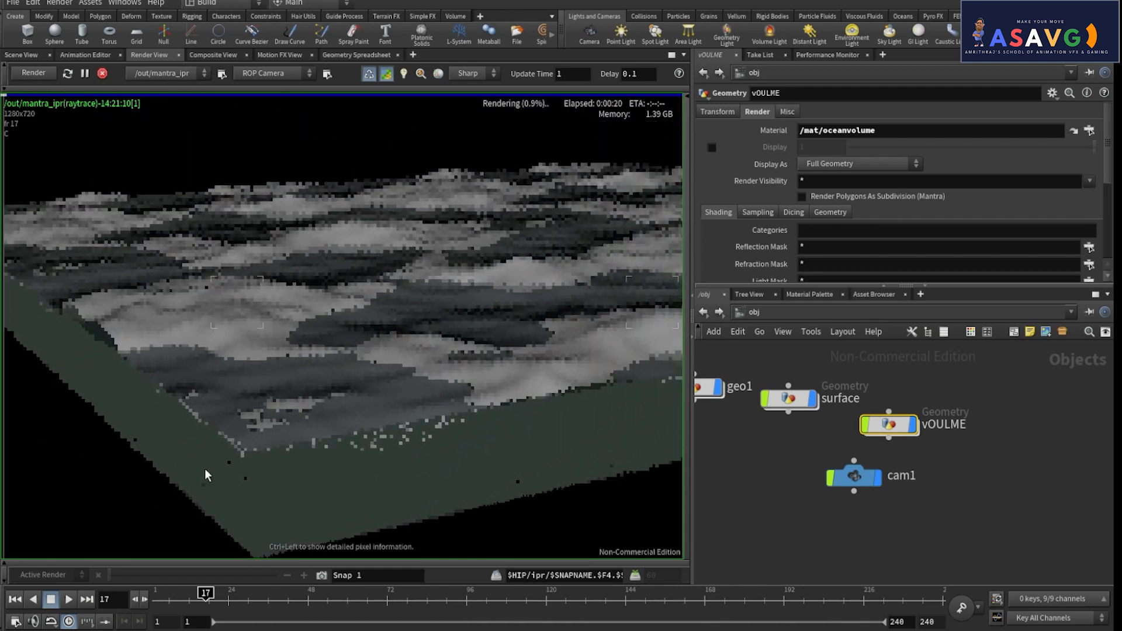
{"action": "middle_click_drag", "start_coordinate": [392, 388], "coordinate": [329, 420]}
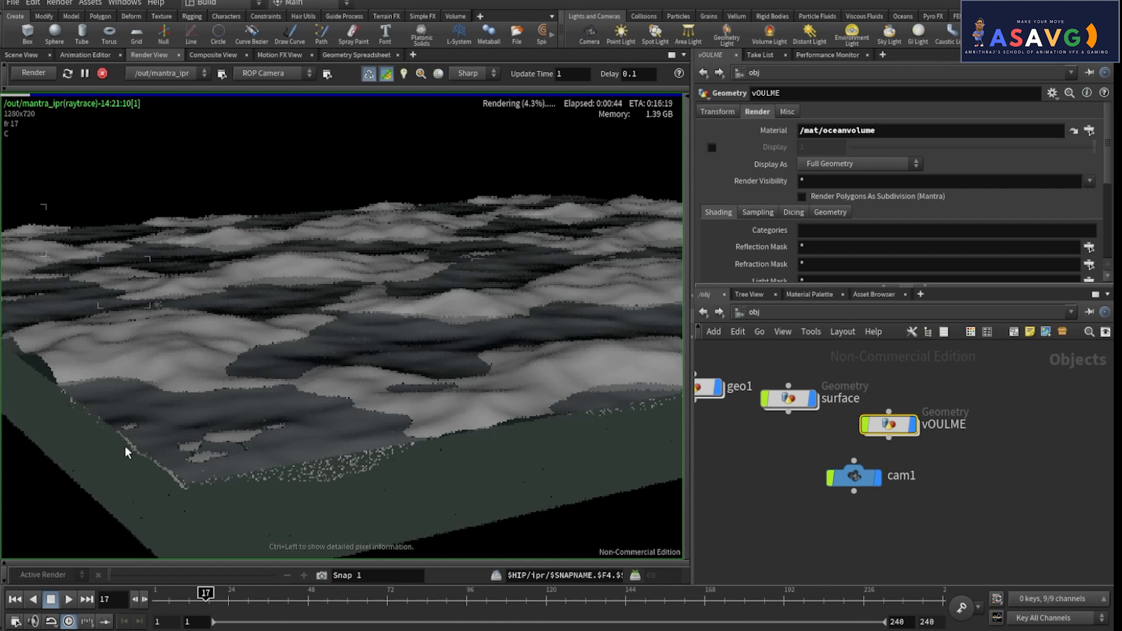
{"action": "left_click", "coordinate": [103, 73]}
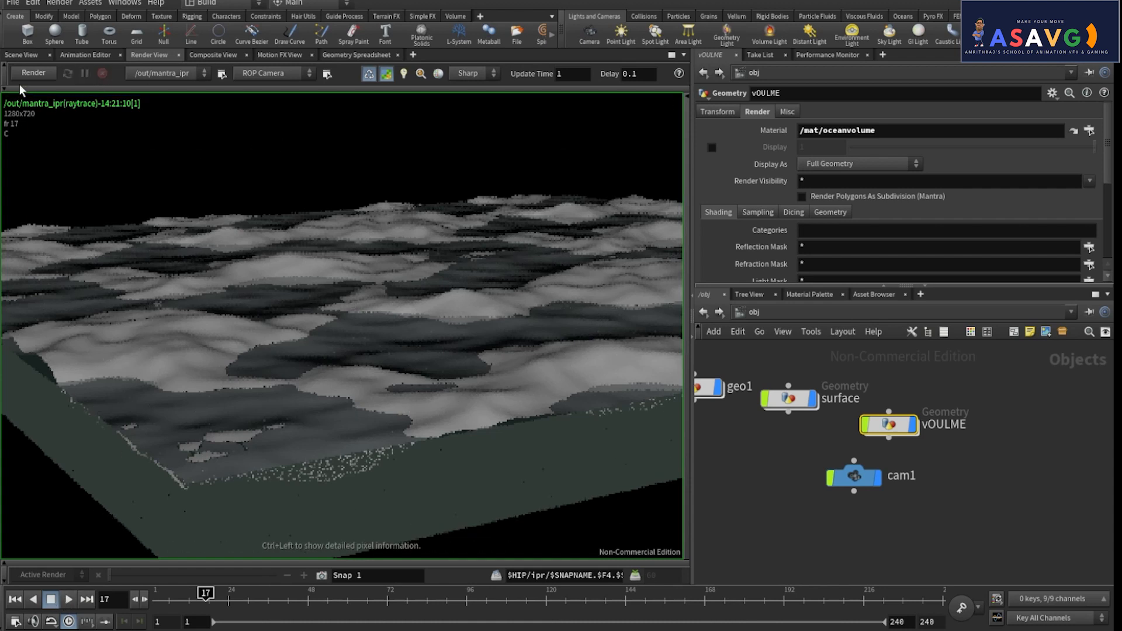
{"action": "left_click", "coordinate": [21, 54]}
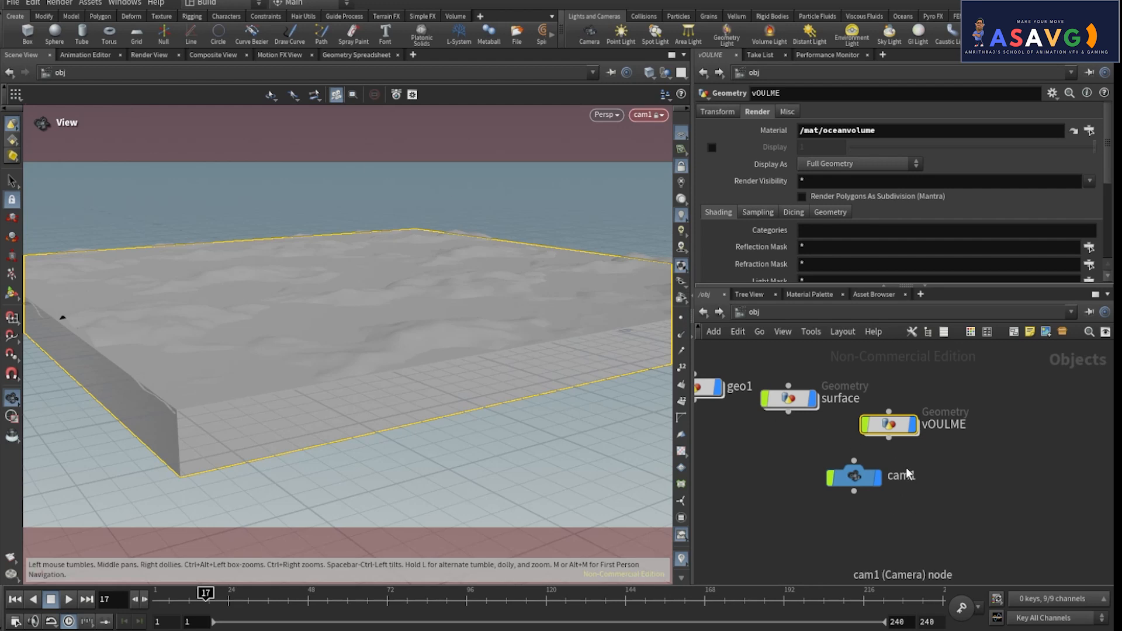
Inside geo1, add a Blast node beside the ocean network and wire the oceanspectrum1 output into its input
{"action": "middle_click_drag", "start_coordinate": [909, 476], "coordinate": [960, 481]}
{"action": "middle_click", "coordinate": [962, 481]}
{"action": "middle_click_drag", "start_coordinate": [792, 453], "coordinate": [839, 450]}
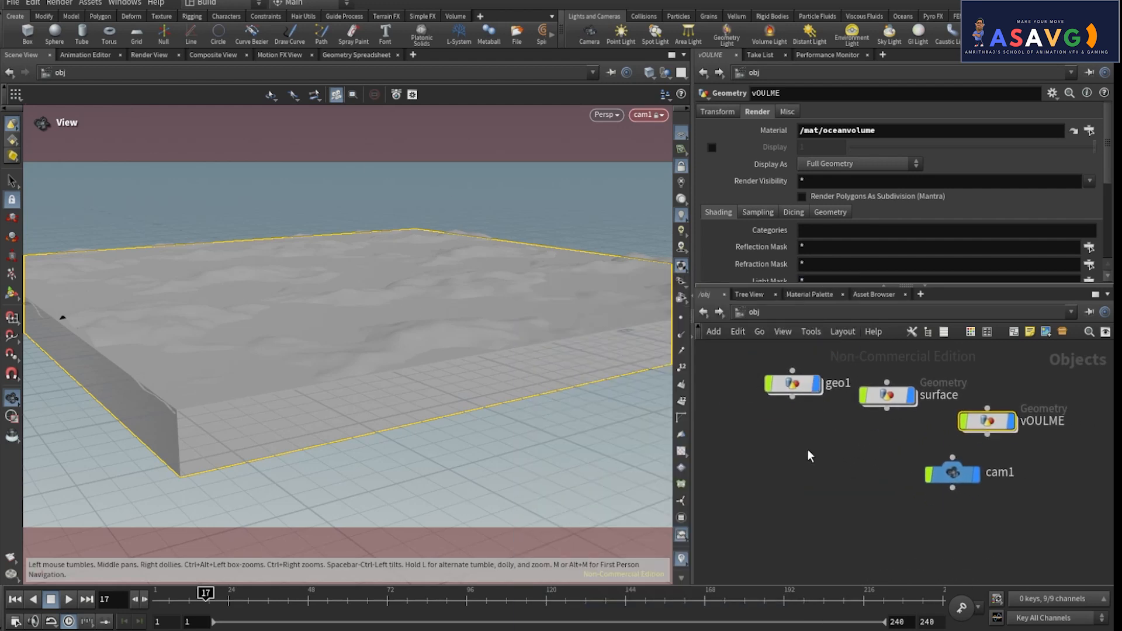
{"action": "middle_click_drag", "start_coordinate": [791, 445], "coordinate": [803, 457]}
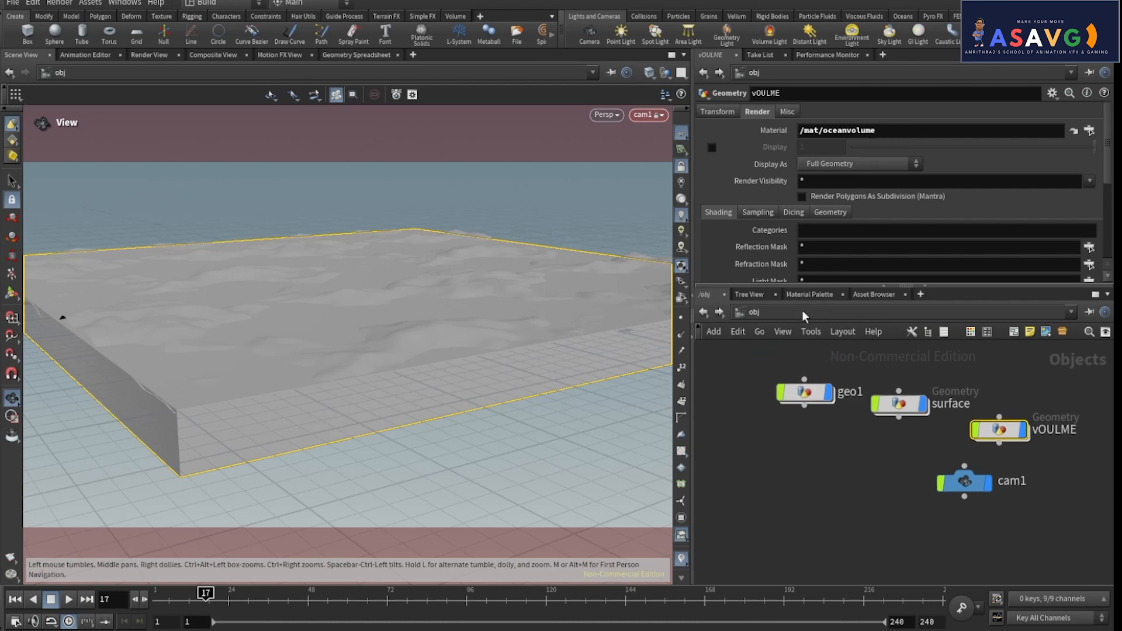
{"action": "double_click", "coordinate": [806, 401]}
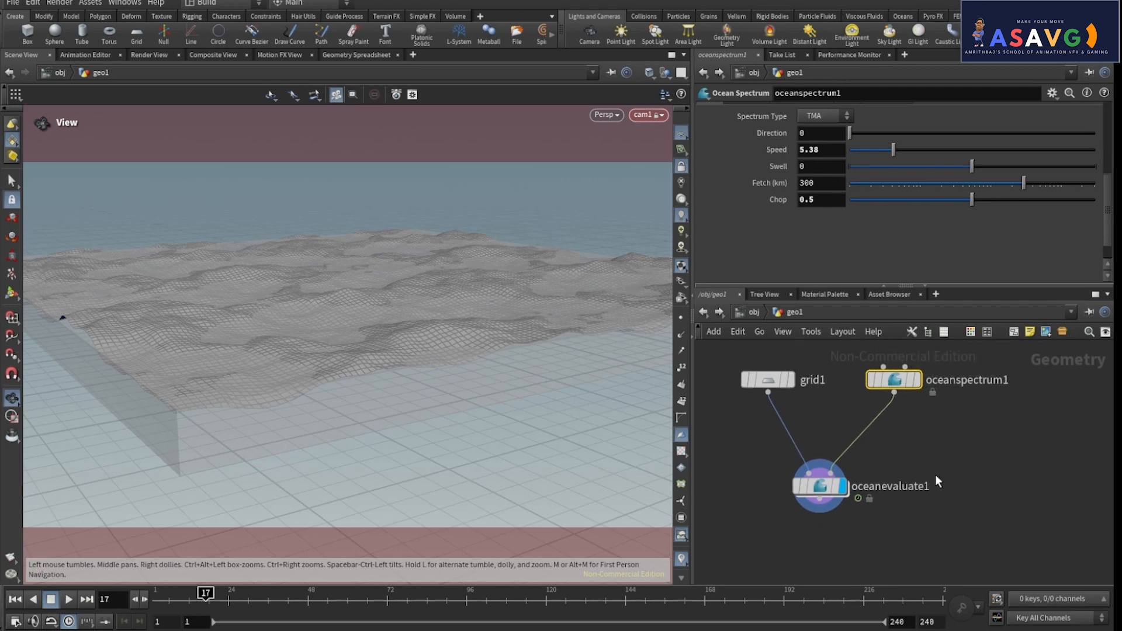
{"action": "left_click", "coordinate": [935, 475]}
{"action": "key", "text": "Tab"}
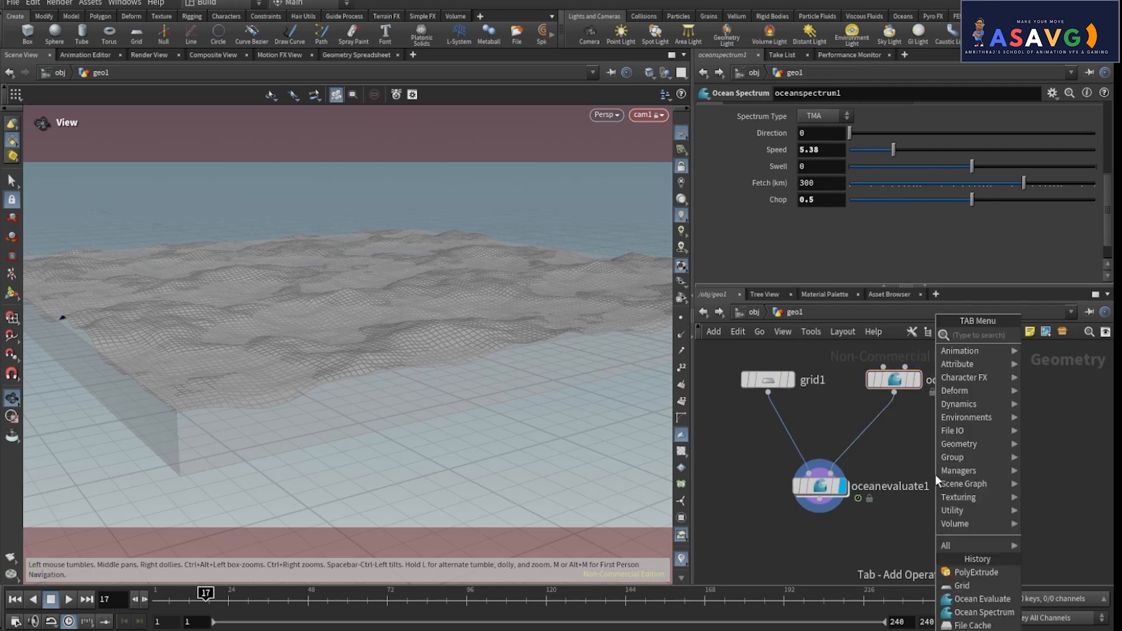
{"action": "type", "text": "blast"}
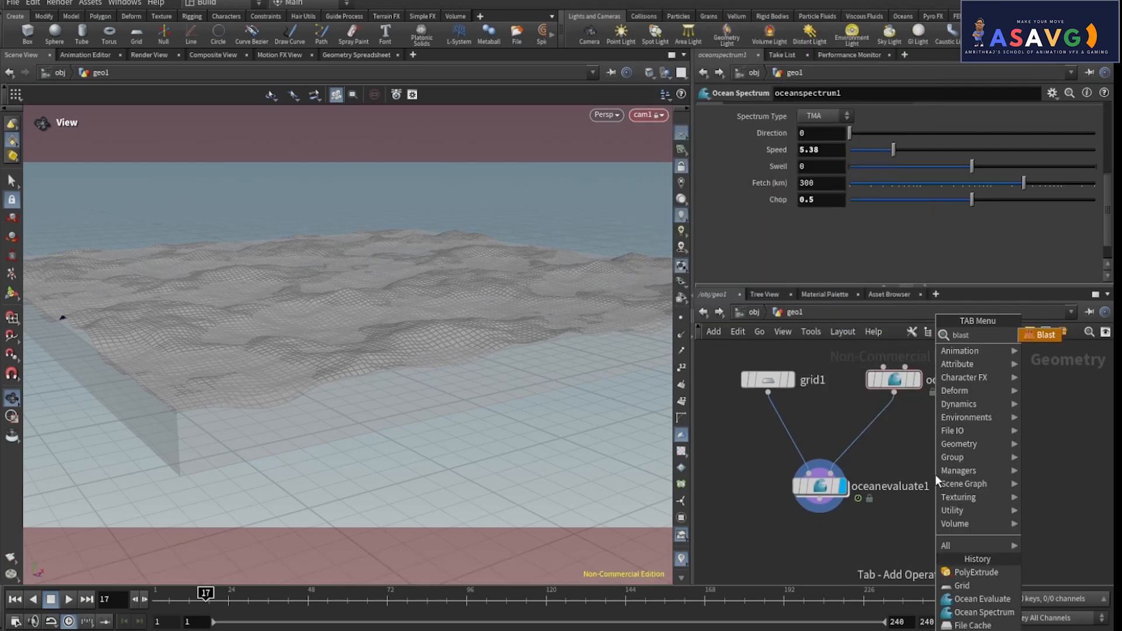
{"action": "left_click", "coordinate": [1045, 335]}
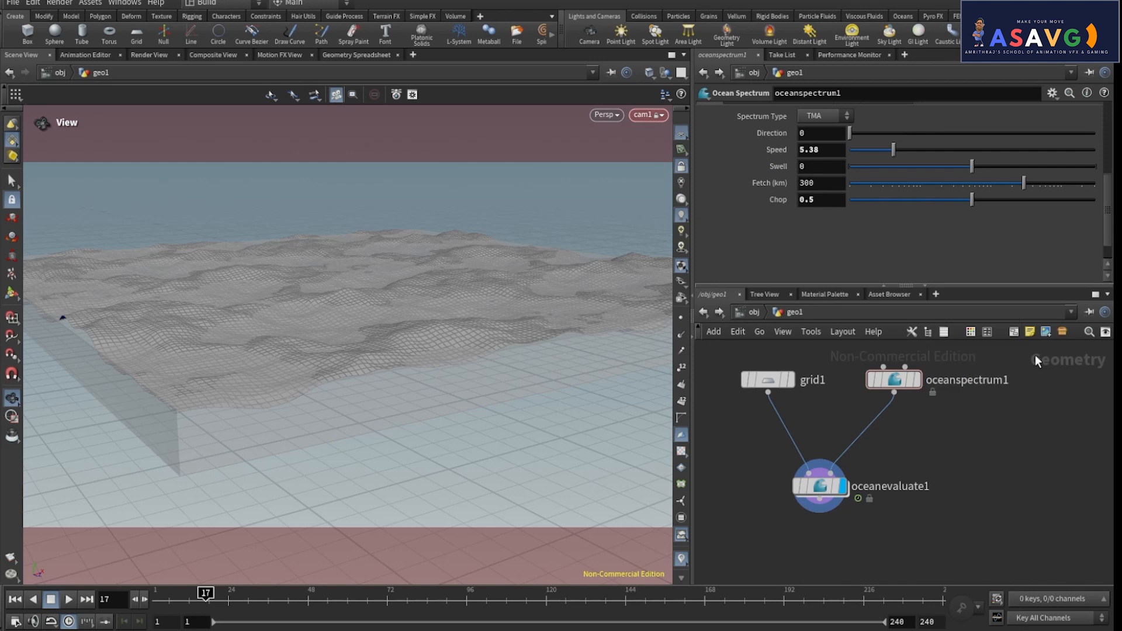
{"action": "left_click", "coordinate": [918, 457]}
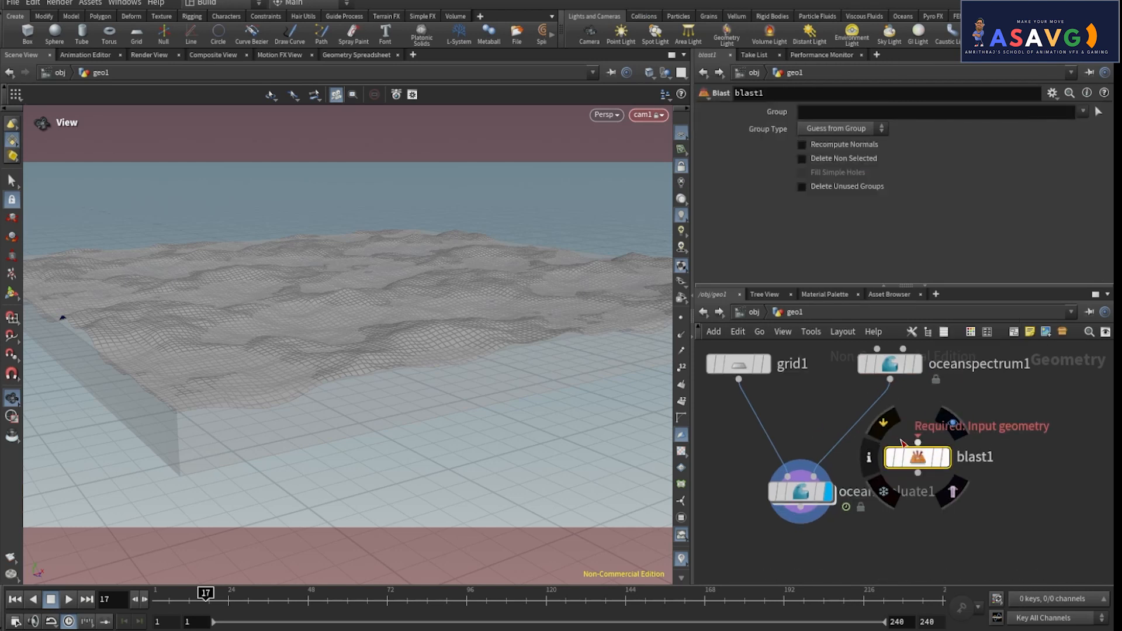
{"action": "left_click", "coordinate": [890, 380]}
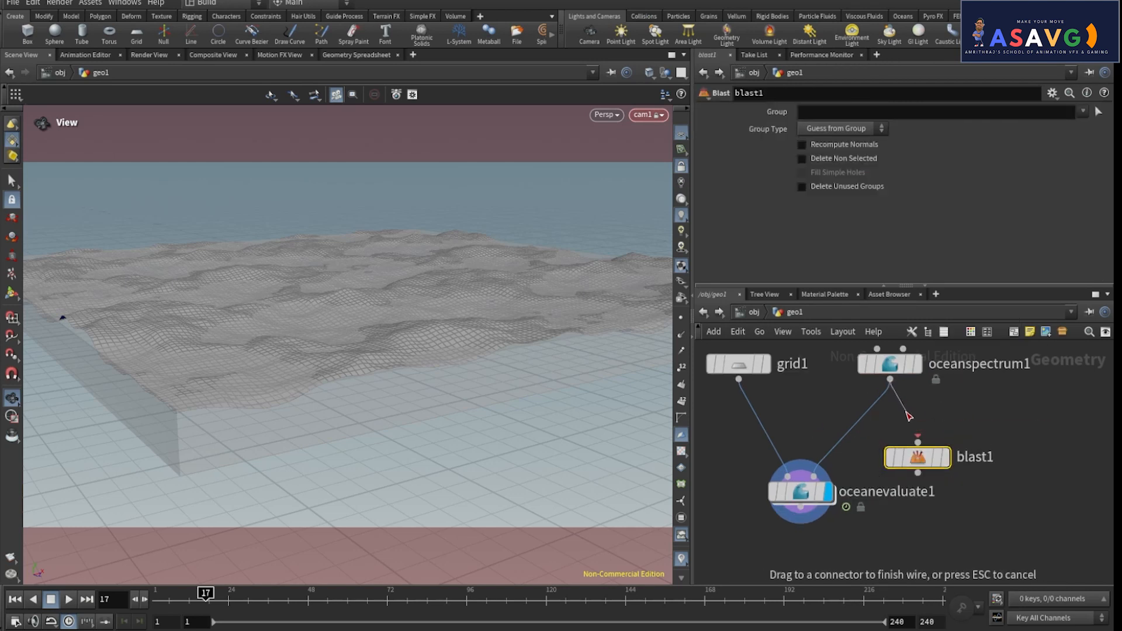
{"action": "left_click", "coordinate": [919, 444]}
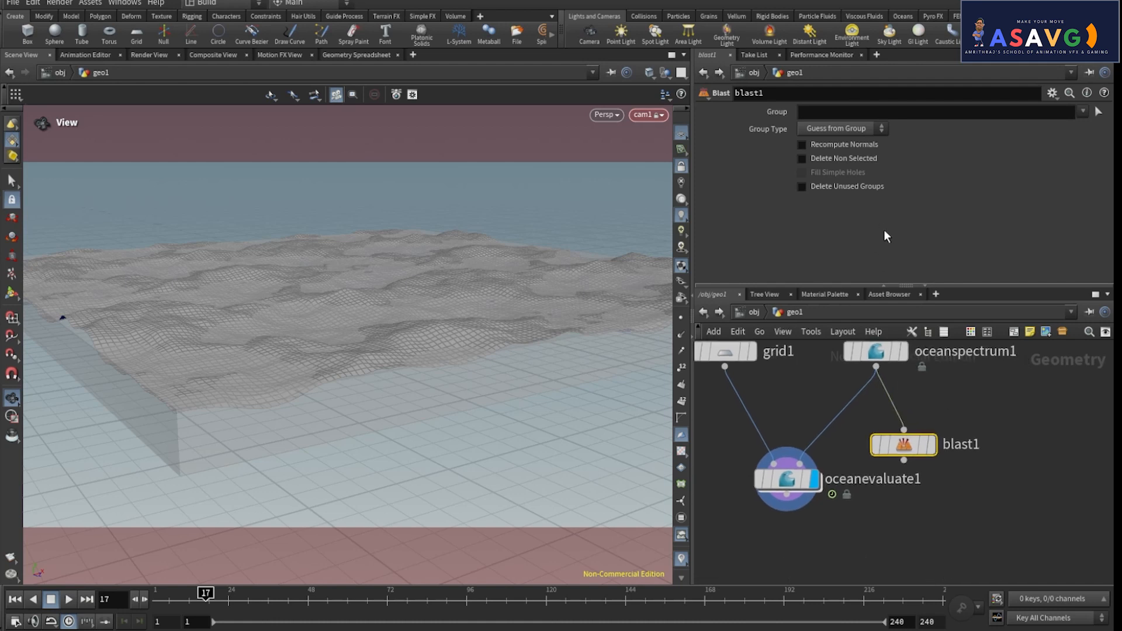
Enable Delete Non Selected on blast1, display that node, and shift the camera framing slightly
{"action": "left_click", "coordinate": [802, 160]}
{"action": "left_click", "coordinate": [931, 454]}
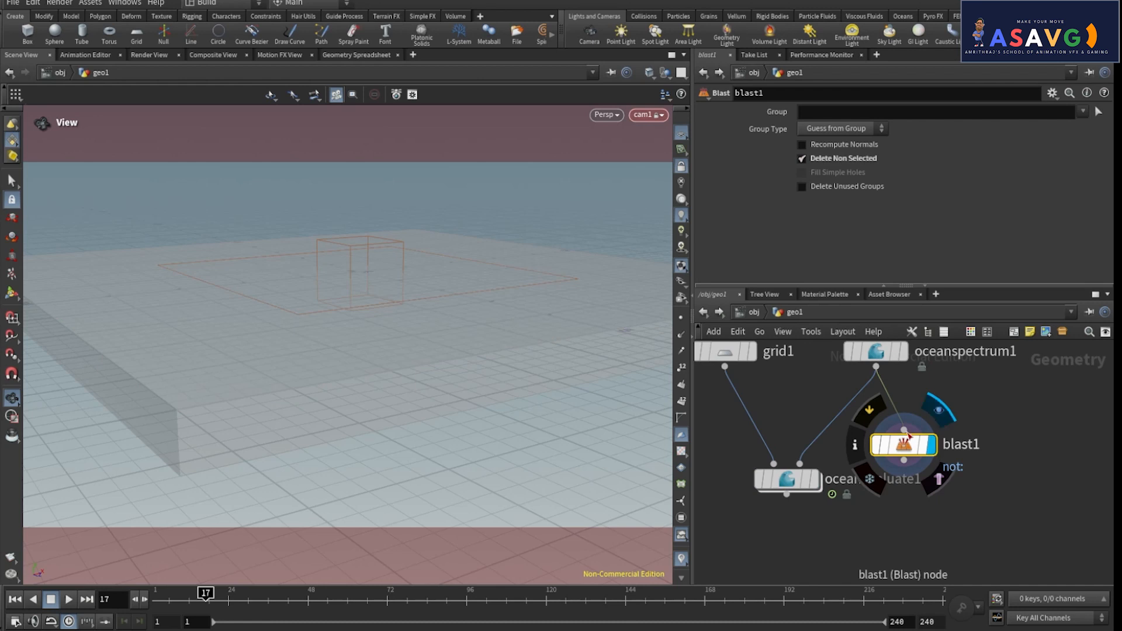
{"action": "middle_click_drag", "start_coordinate": [427, 321], "coordinate": [461, 345]}
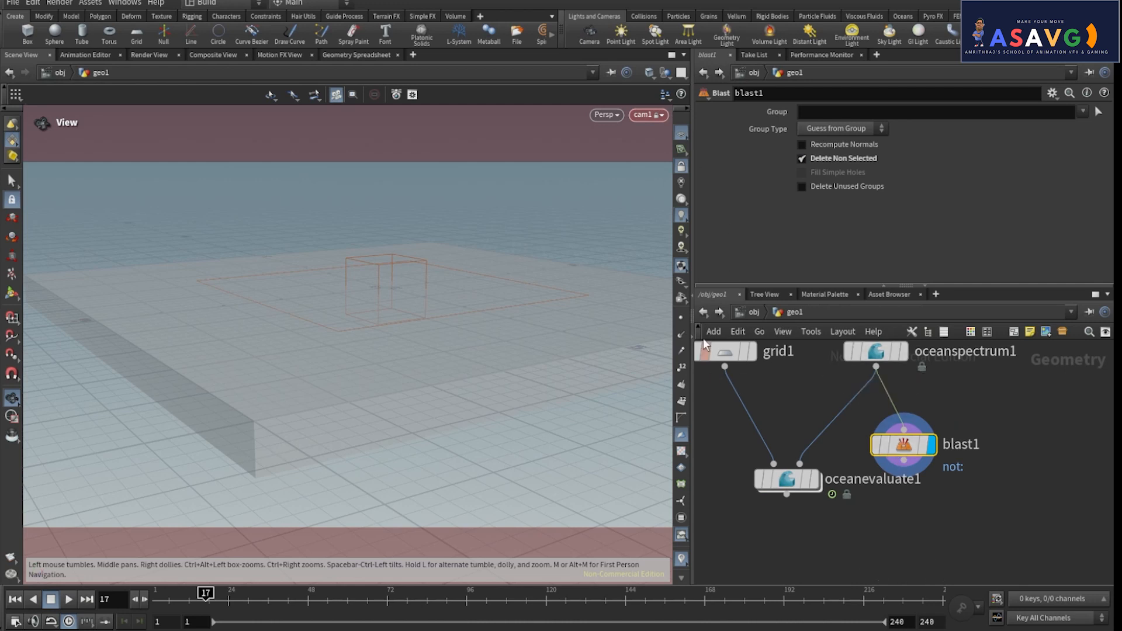
Return to the object level and add an Environment Light near cam1
{"action": "left_click", "coordinate": [703, 312]}
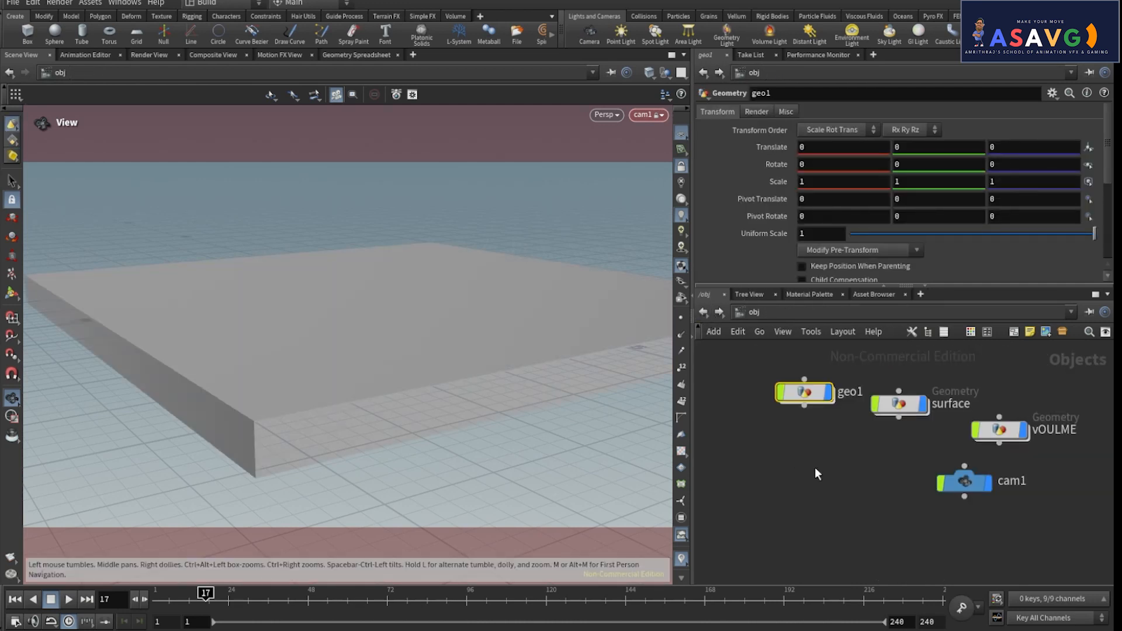
{"action": "scroll", "coordinate": [816, 470], "scroll_direction": "up", "scroll_amount": 1}
{"action": "left_click", "coordinate": [773, 478]}
{"action": "scroll", "coordinate": [773, 478], "scroll_direction": "down", "scroll_amount": 1}
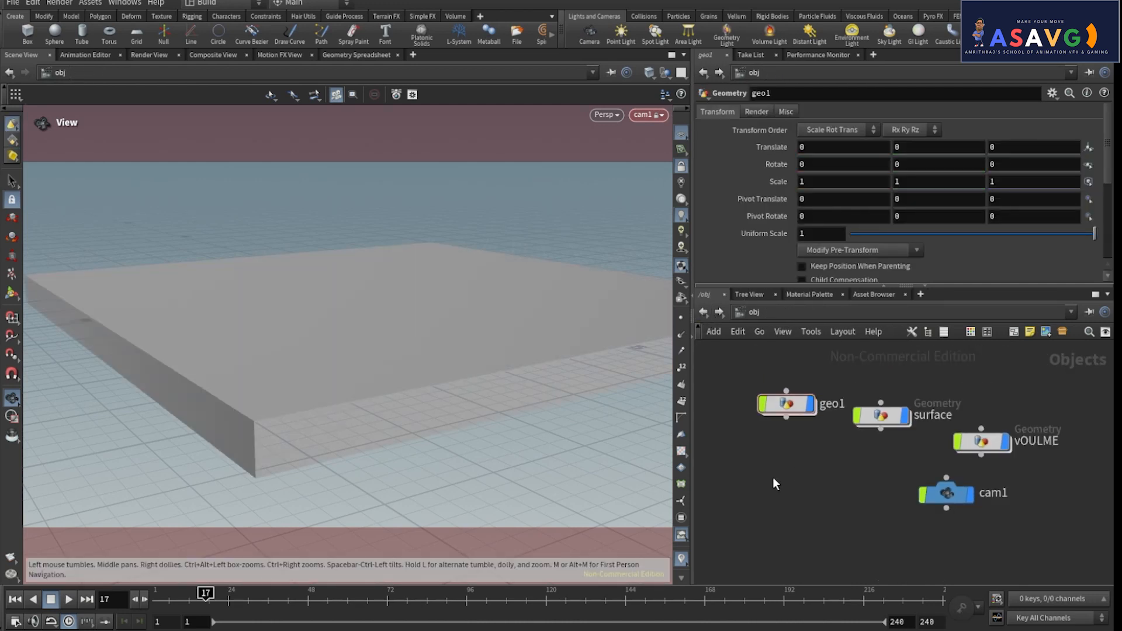
{"action": "key", "text": "Tab"}
{"action": "type", "text": "en"}
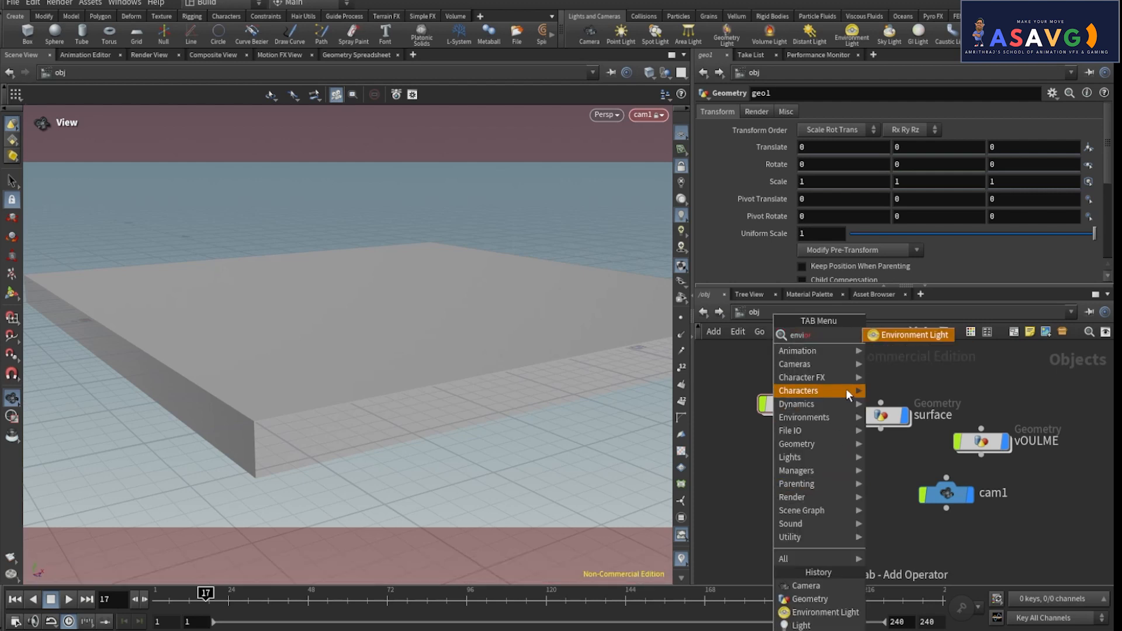
{"action": "left_click", "coordinate": [911, 335]}
{"action": "left_click", "coordinate": [823, 503]}
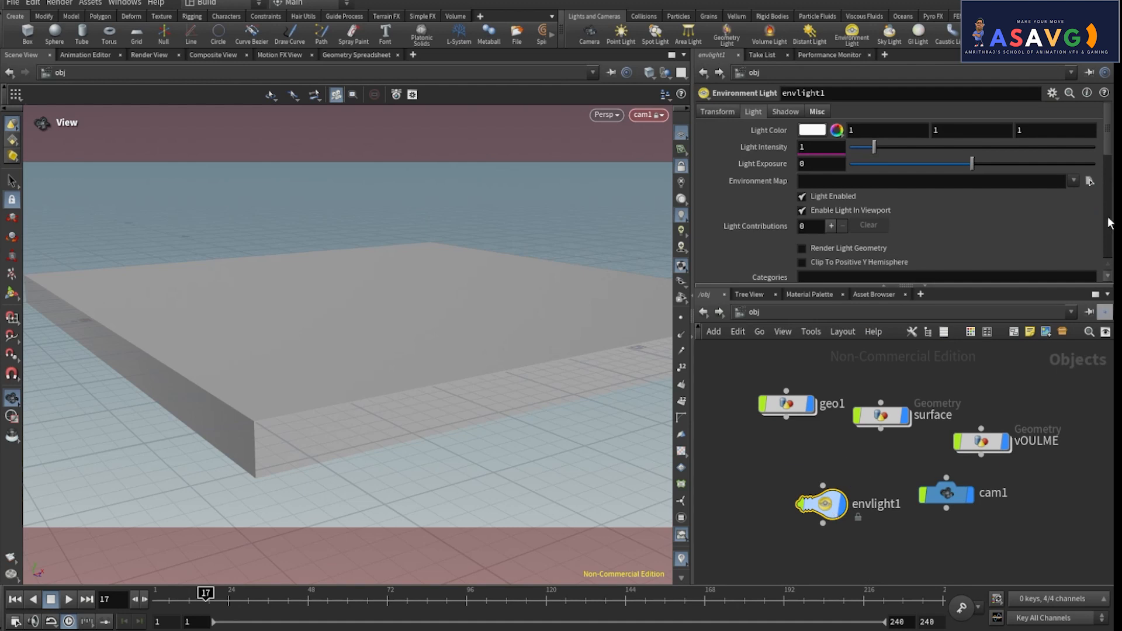
Load tief_etz_4k.exr from the Desktop/HDRI folder as the environment light's environment map
{"action": "left_click", "coordinate": [1090, 181]}
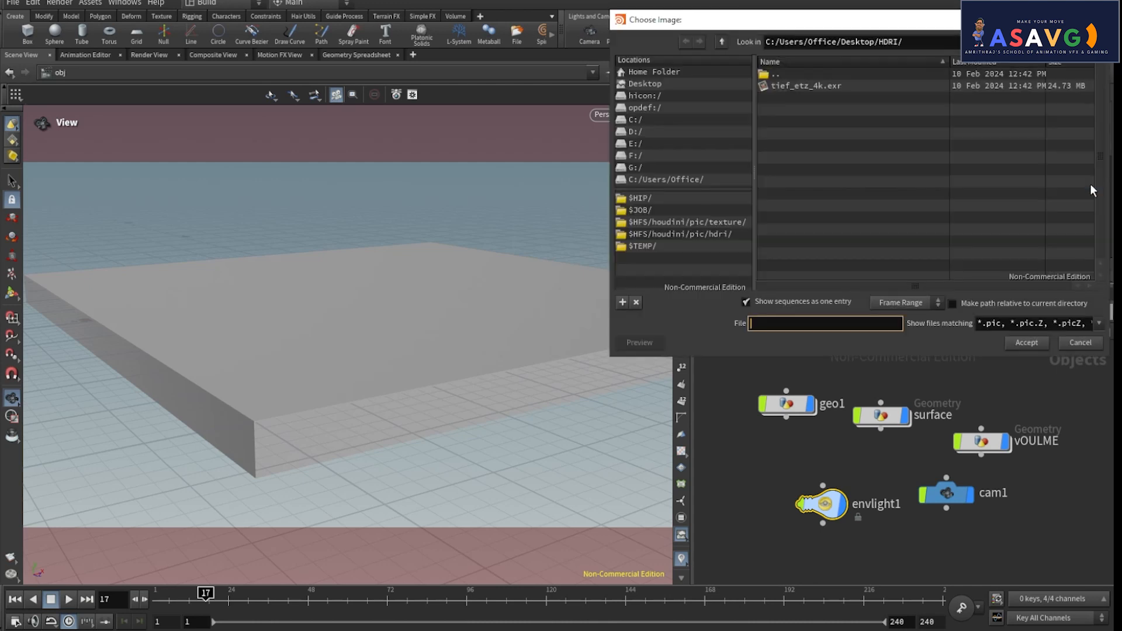
{"action": "left_click", "coordinate": [819, 85]}
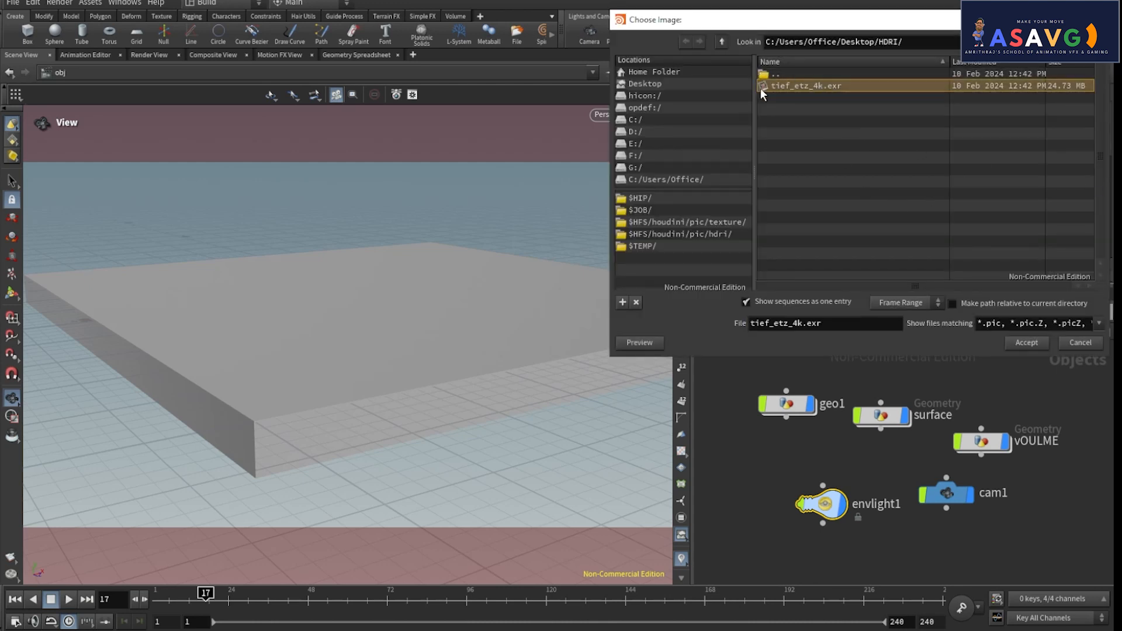
{"action": "left_click", "coordinate": [1028, 343]}
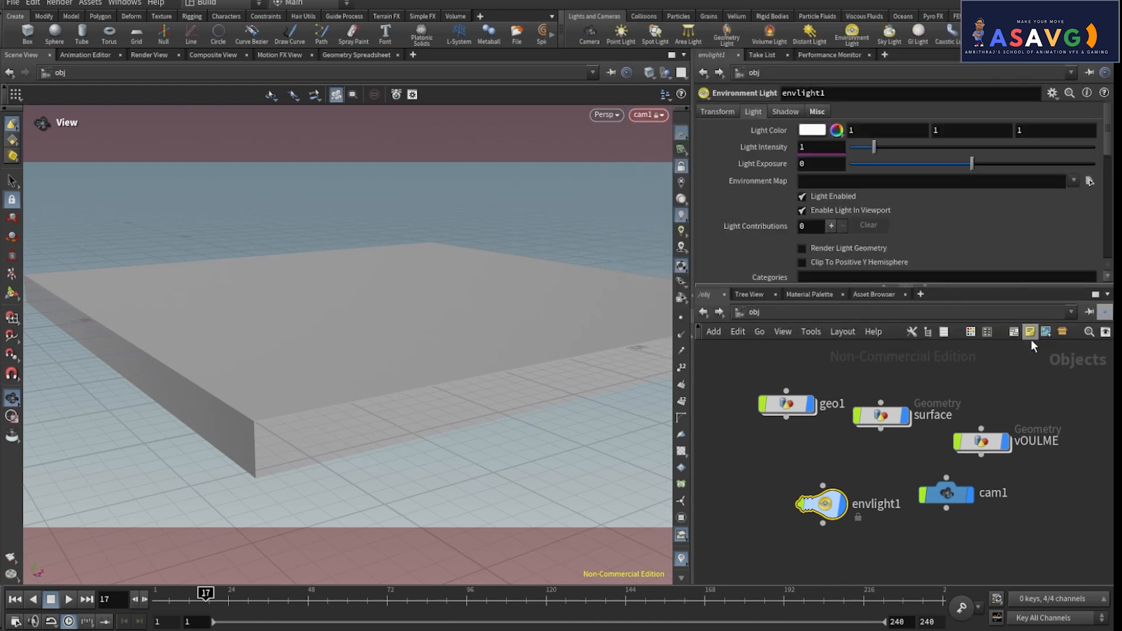
{"action": "scroll", "coordinate": [902, 441], "scroll_direction": "down", "scroll_amount": 1}
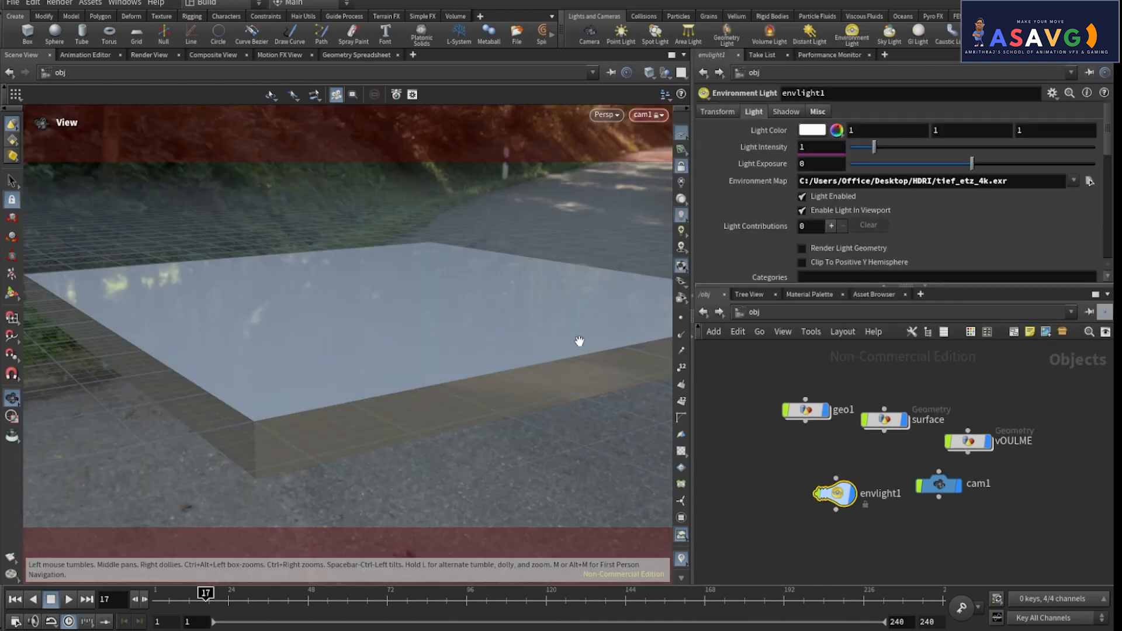
Shift the cam1 framing slightly so the near corner of the ocean slab stays inside the frame
{"action": "left_click_drag", "start_coordinate": [353, 381], "coordinate": [362, 390]}
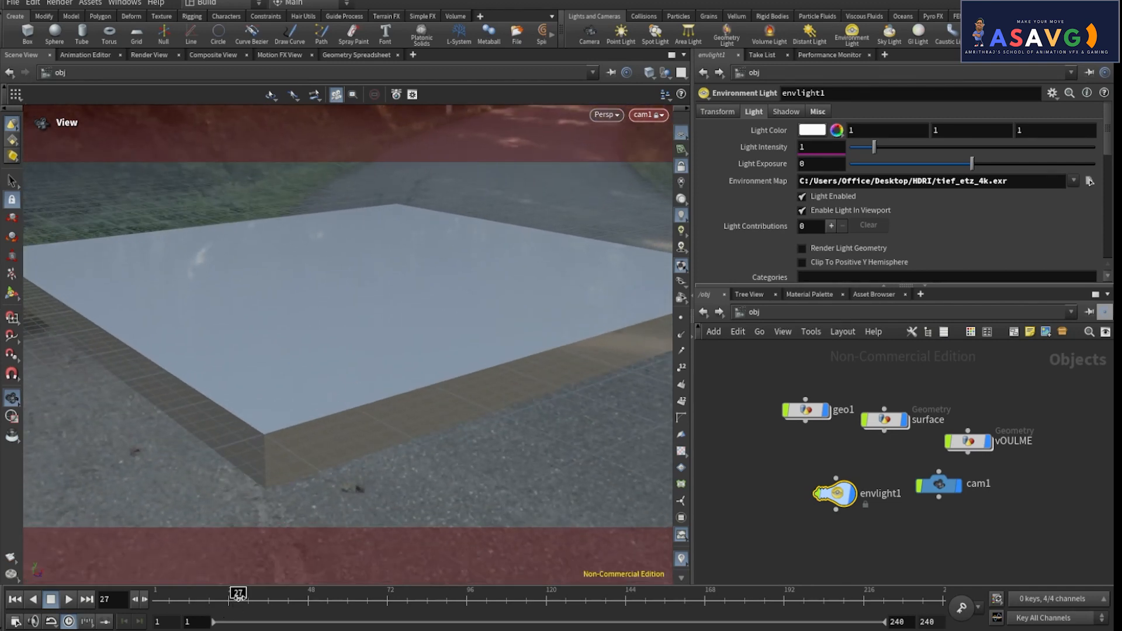
{"action": "left_click", "coordinate": [704, 314]}
{"action": "left_click", "coordinate": [718, 314]}
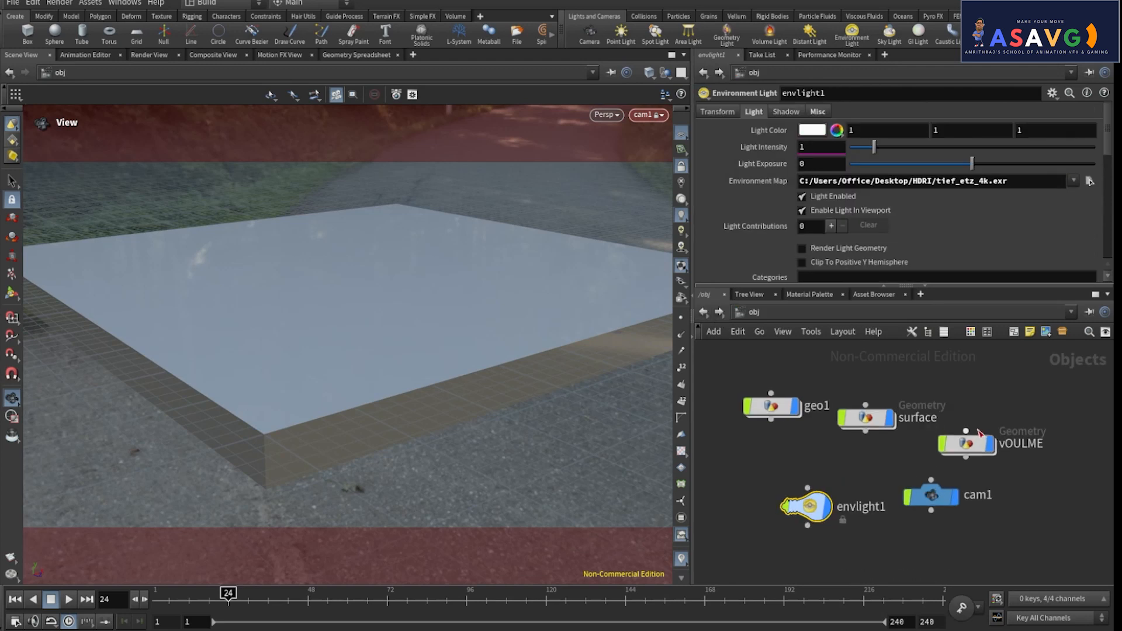
Check the blast1 node inside geo1, return to the object level, and preview the ocean along the timeline
{"action": "double_click", "coordinate": [801, 411]}
{"action": "left_click_drag", "start_coordinate": [928, 461], "coordinate": [970, 533]}
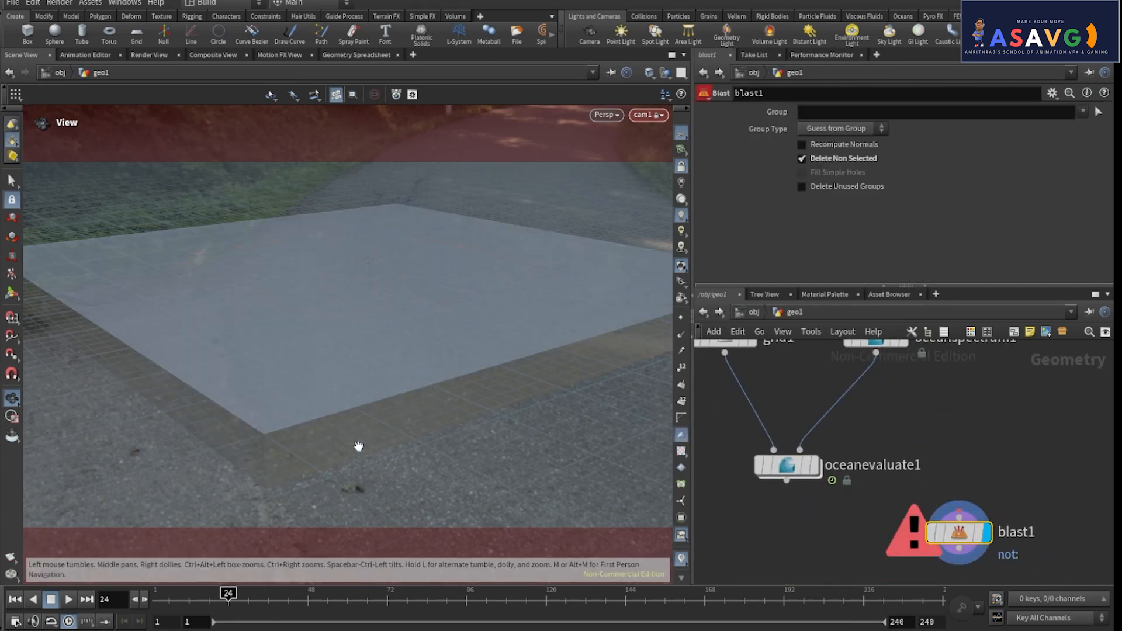
{"action": "left_click", "coordinate": [704, 313]}
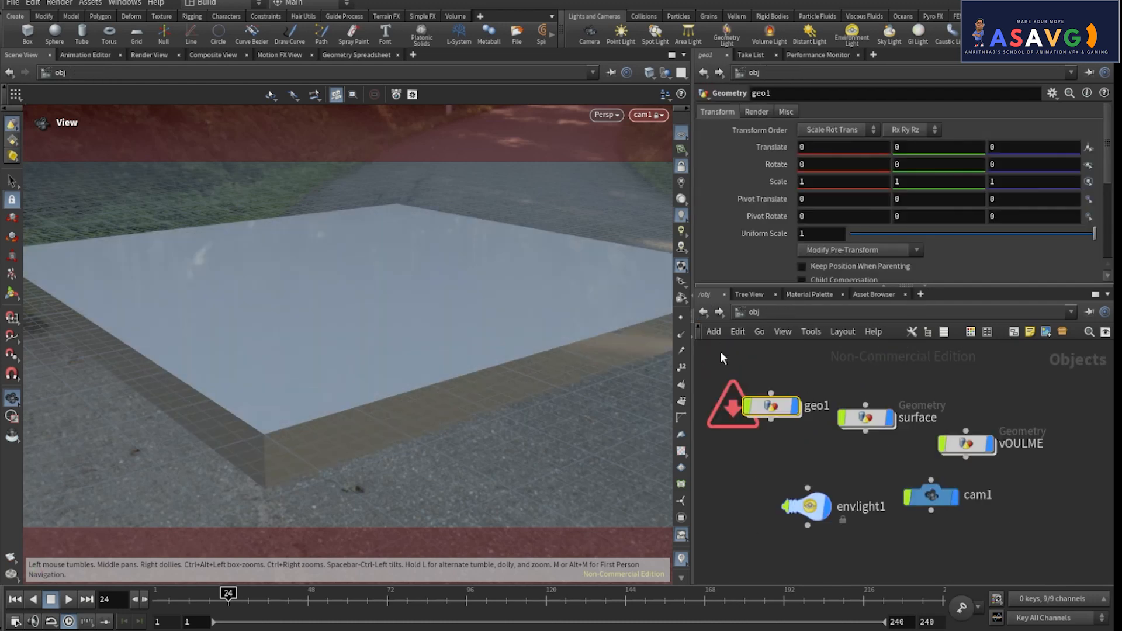
{"action": "left_click", "coordinate": [765, 452]}
{"action": "left_click_drag", "start_coordinate": [288, 597], "coordinate": [255, 597]}
{"action": "left_click", "coordinate": [69, 599]}
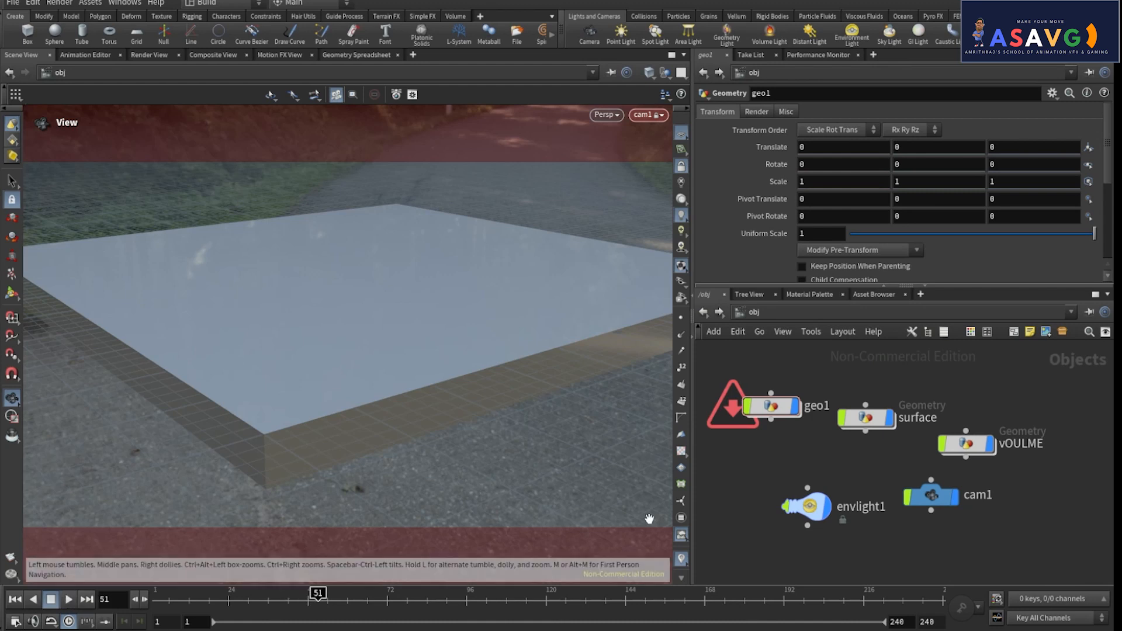
{"action": "left_click", "coordinate": [69, 599]}
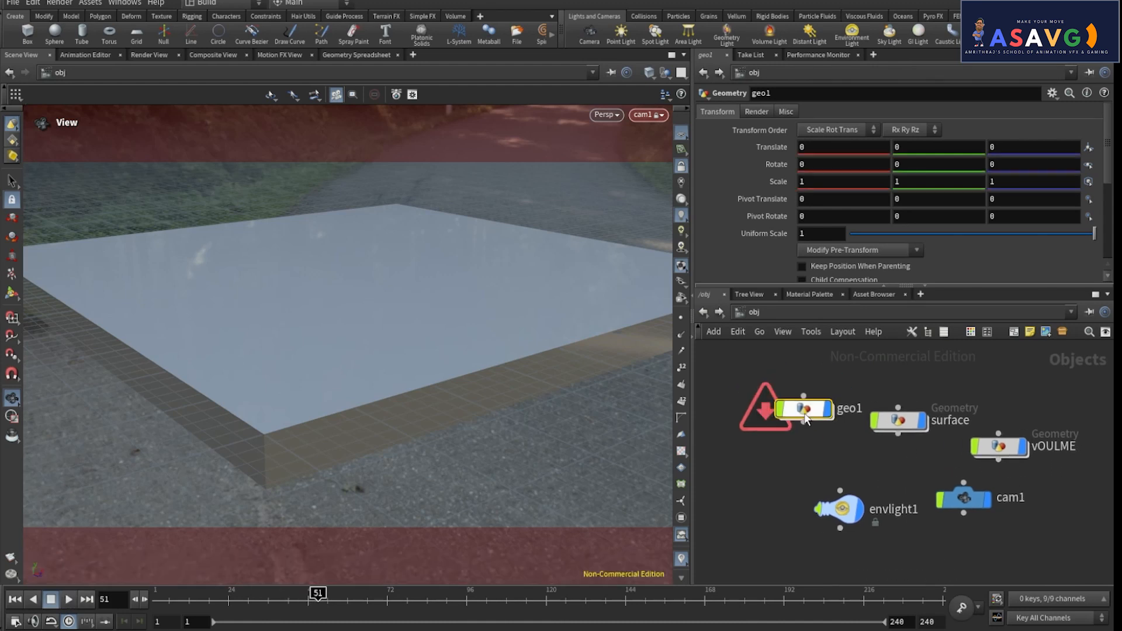
Reopen geo1 and connect the oceanspectrum1 output to the blast1 input
{"action": "double_click", "coordinate": [804, 410]}
{"action": "middle_click_drag", "start_coordinate": [940, 459], "coordinate": [903, 450]}
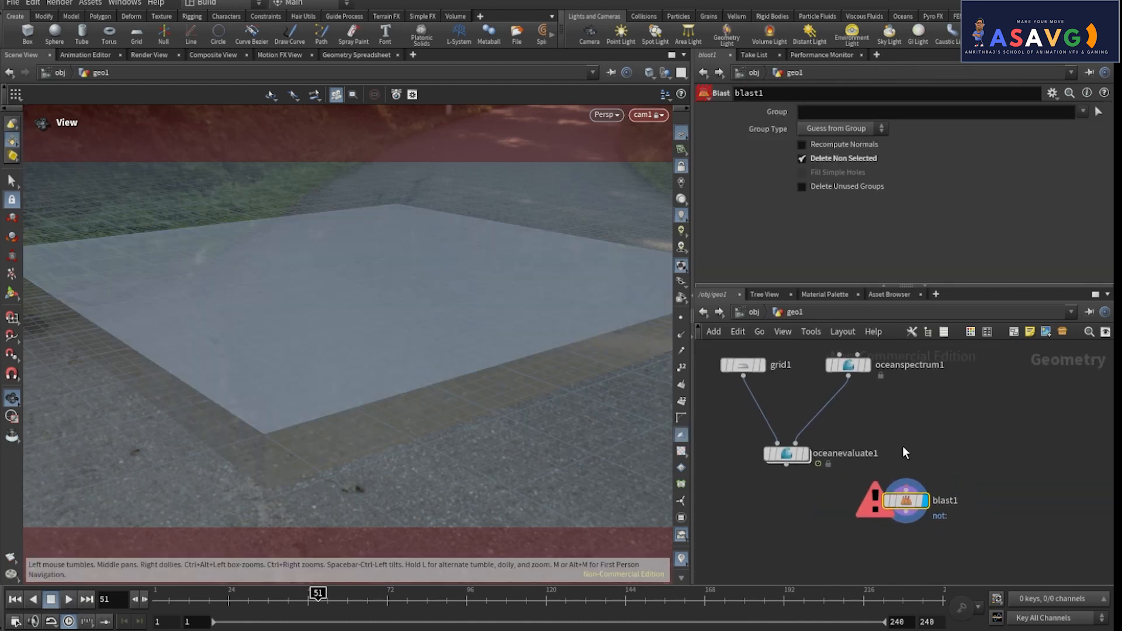
{"action": "left_click_drag", "start_coordinate": [907, 488], "coordinate": [851, 379]}
{"action": "scroll", "coordinate": [906, 454], "scroll_direction": "up", "scroll_amount": 3}
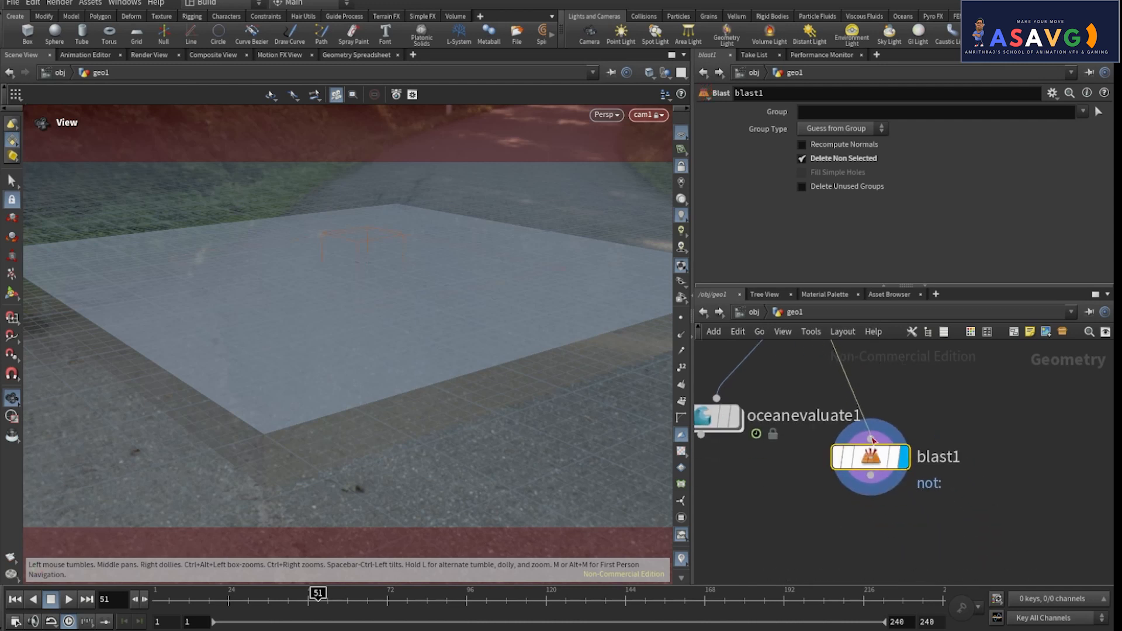
Compare the blast1 result with Delete Non Selected off and on
{"action": "left_click", "coordinate": [802, 158]}
{"action": "left_click", "coordinate": [802, 159]}
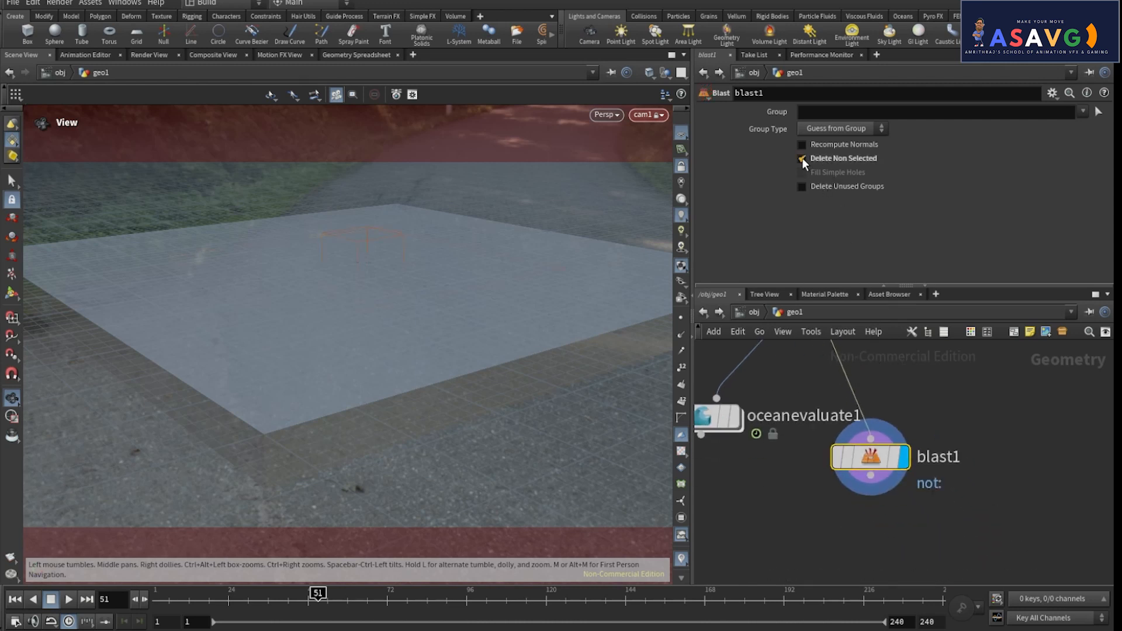
{"action": "left_click", "coordinate": [802, 158]}
{"action": "left_click", "coordinate": [802, 159]}
Add a File Cache node below blast1, fed by its output, and display it
{"action": "middle_click_drag", "start_coordinate": [952, 455], "coordinate": [982, 435]}
{"action": "scroll", "coordinate": [964, 444], "scroll_direction": "down", "scroll_amount": 3}
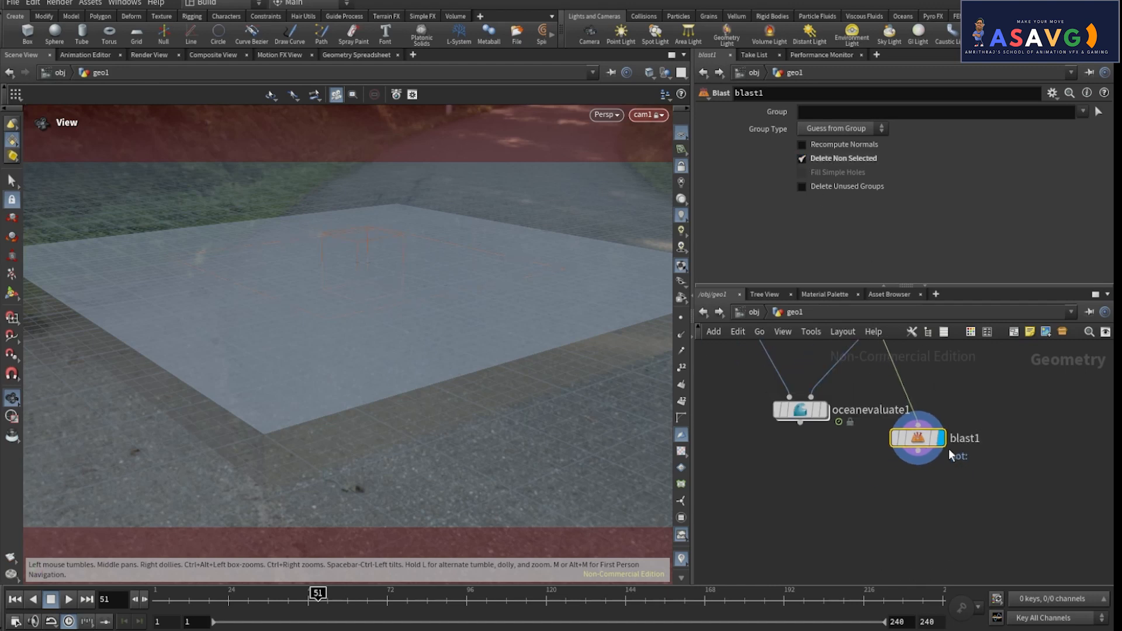
{"action": "middle_click_drag", "start_coordinate": [932, 484], "coordinate": [910, 485]}
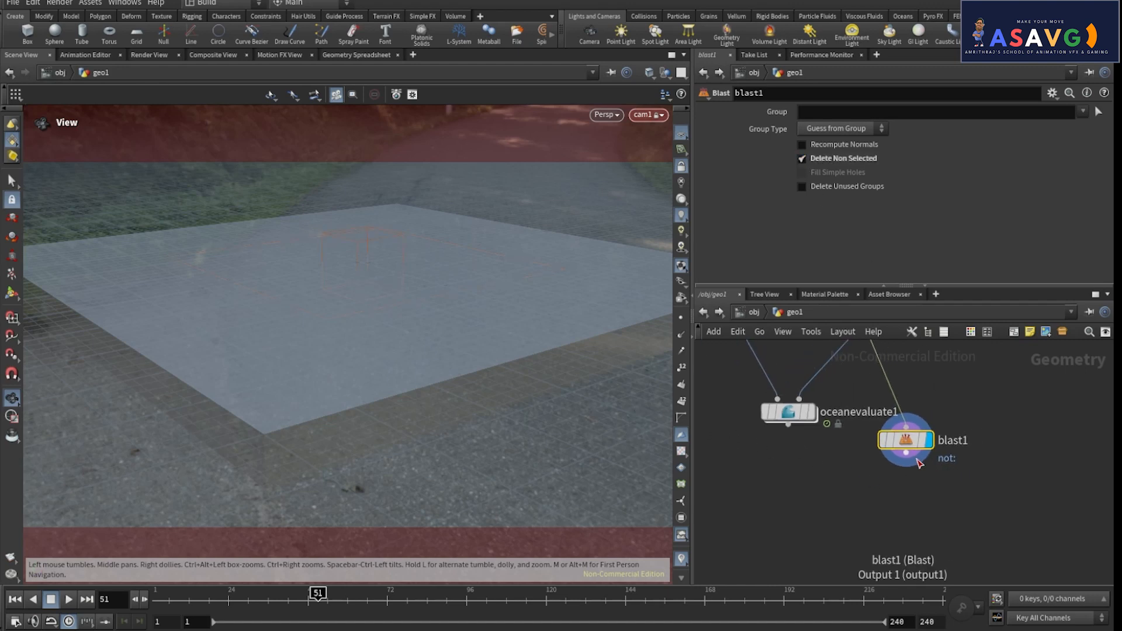
{"action": "left_click", "coordinate": [906, 466]}
{"action": "key", "text": "Tab"}
{"action": "mouse_move", "coordinate": [907, 510]}
{"action": "type", "text": "filec"}
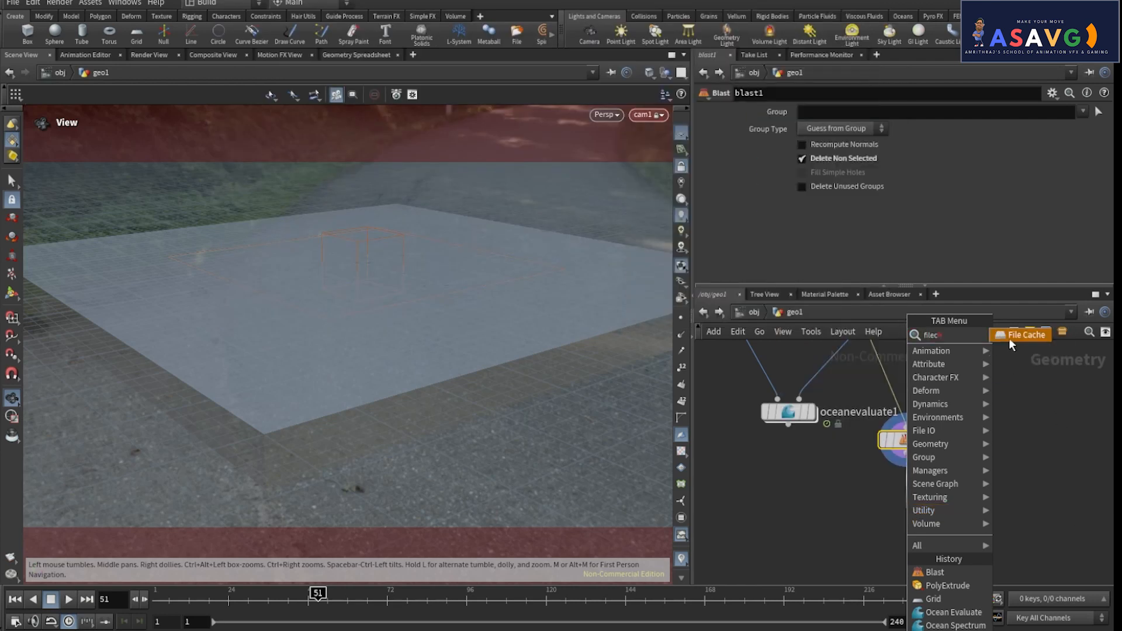
{"action": "left_click", "coordinate": [1010, 335]}
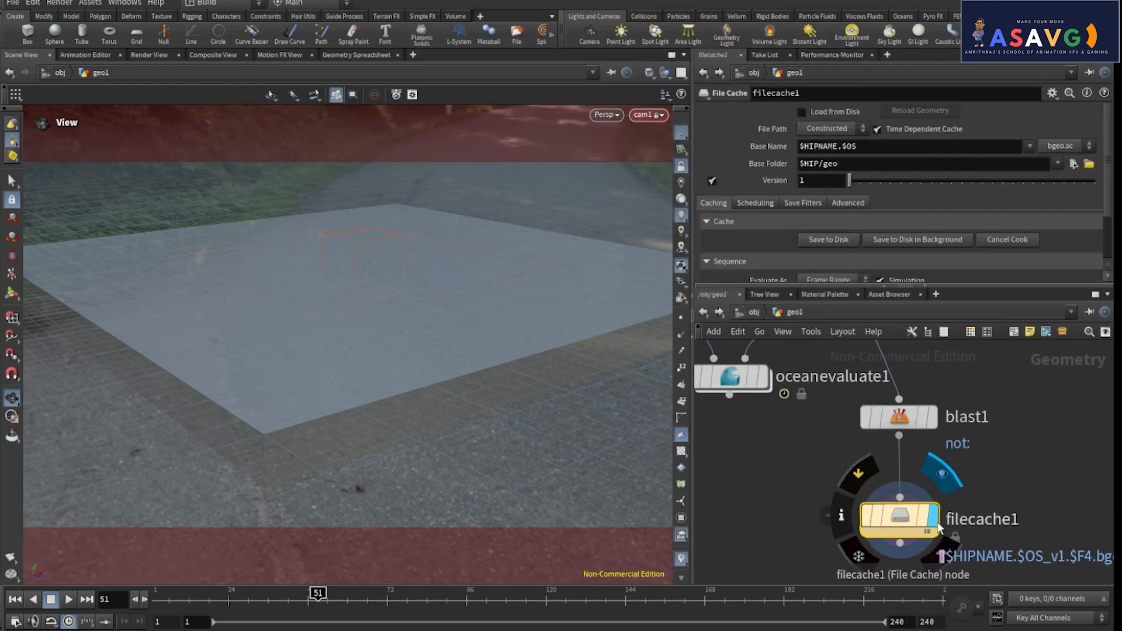
{"action": "scroll", "coordinate": [918, 494], "scroll_direction": "up", "scroll_amount": 2}
Enable Load from Disk on filecache1 and switch its file path mode to Explicit
{"action": "left_click", "coordinate": [804, 112]}
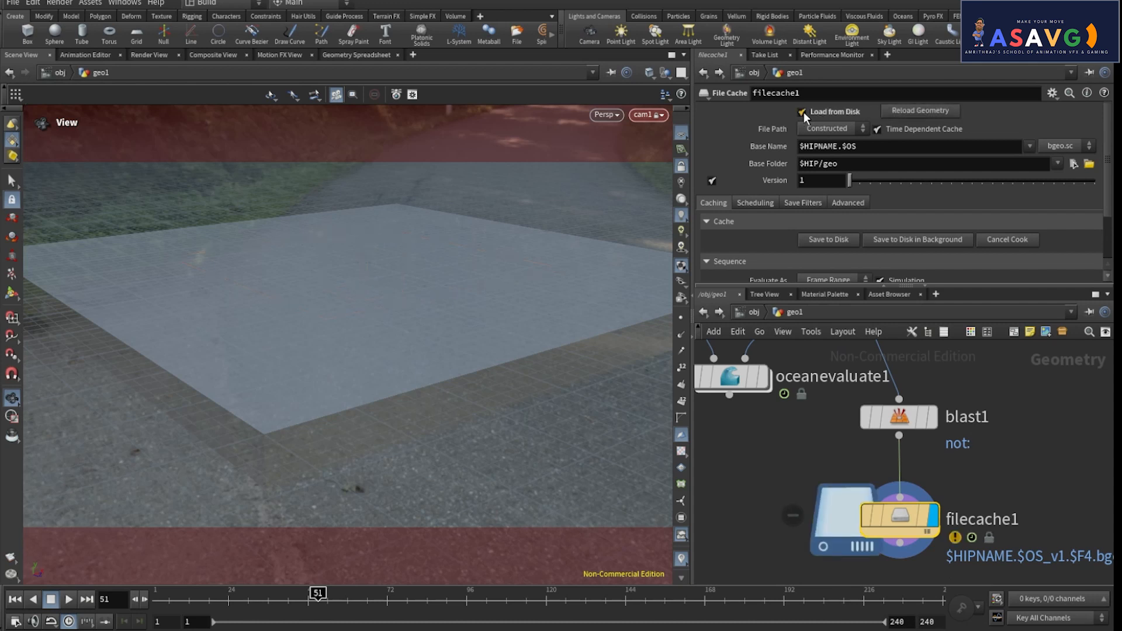
{"action": "left_click", "coordinate": [825, 128]}
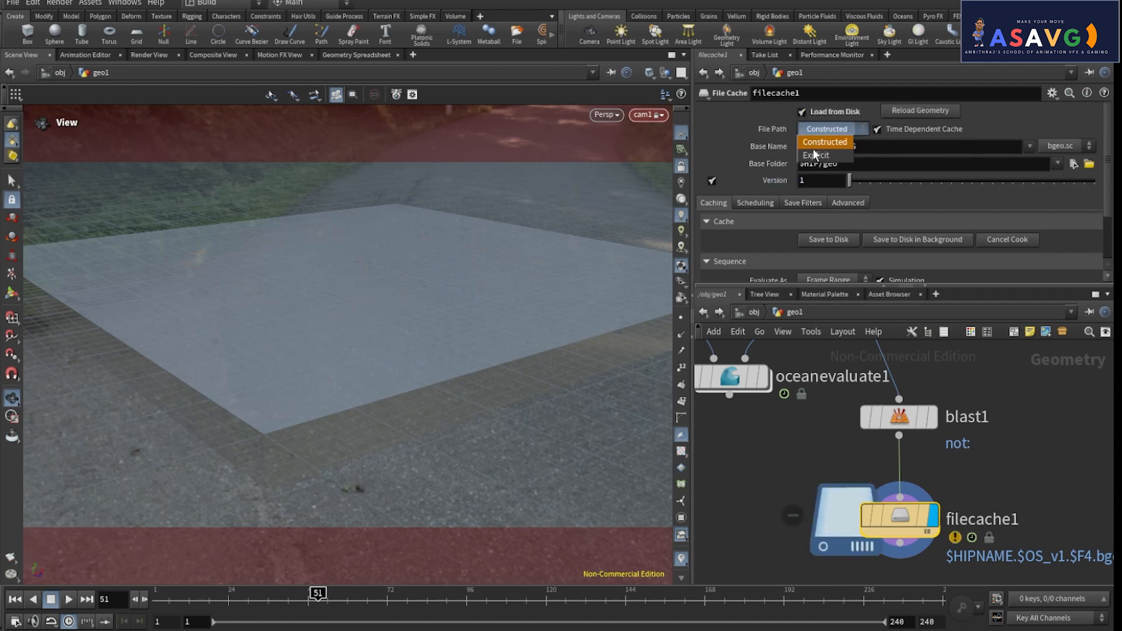
{"action": "left_click", "coordinate": [817, 155]}
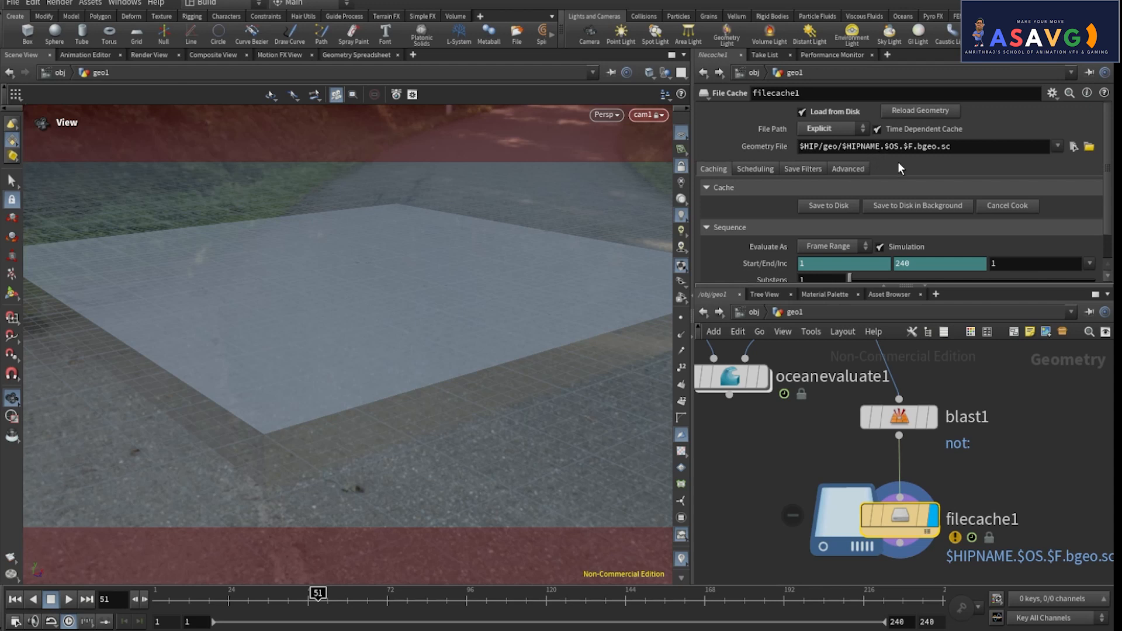
Set filecache1's geometry file to $HIP/geo/$OS/.$OS.$F.bgeo.sc by replacing HIPNAME with an $OS subfolder
{"action": "left_click_drag", "start_coordinate": [882, 148], "coordinate": [845, 148]}
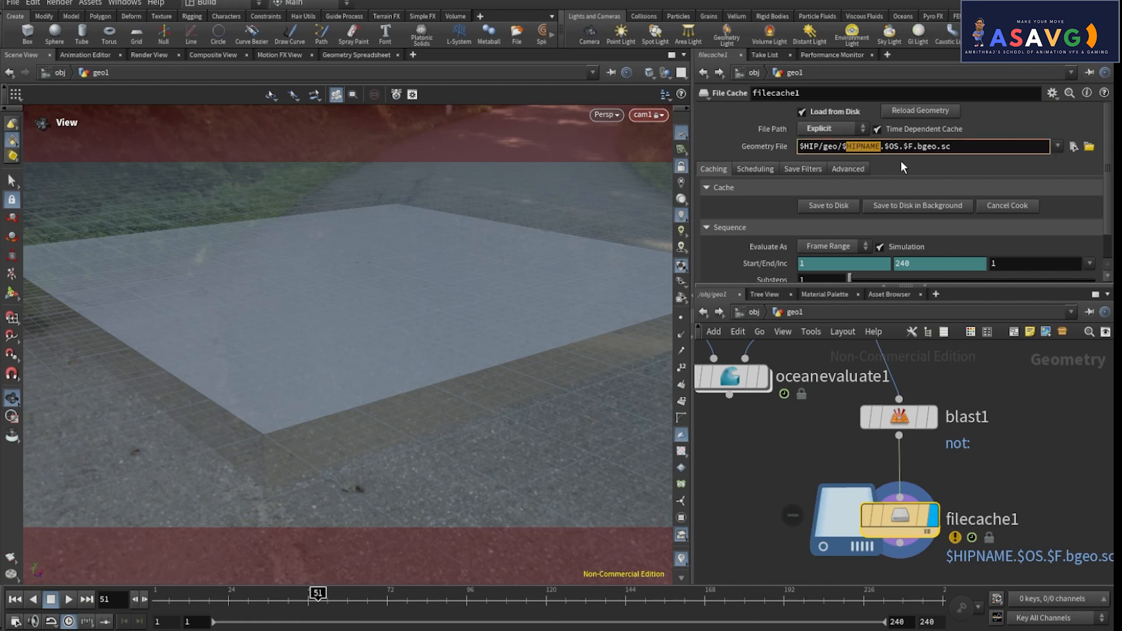
{"action": "key", "text": "BackSpace"}
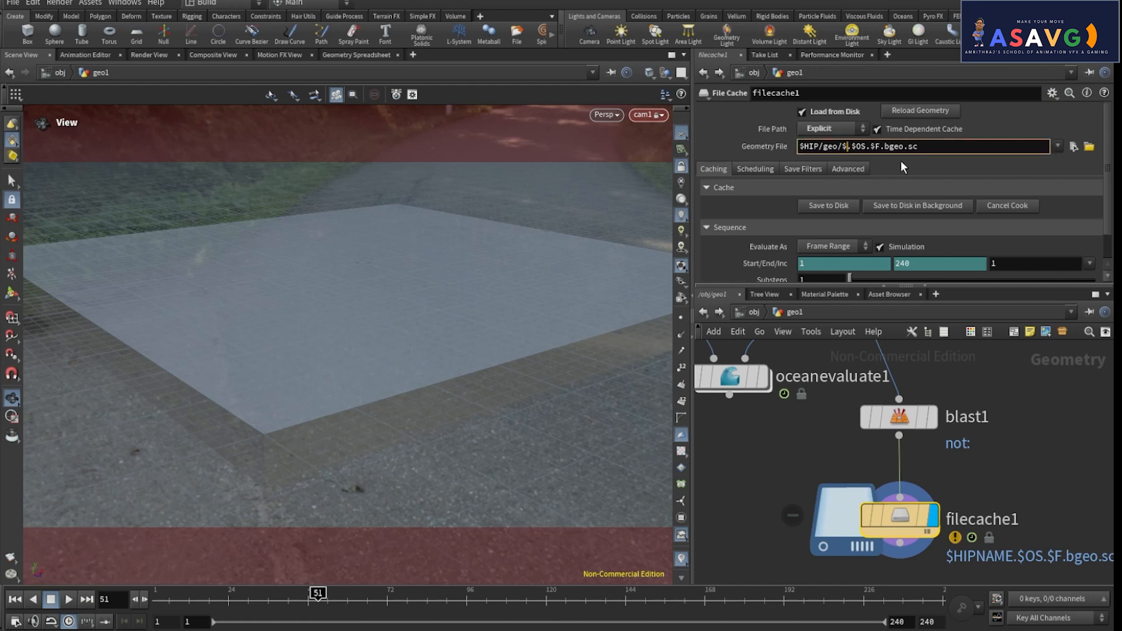
{"action": "type", "text": "OS"}
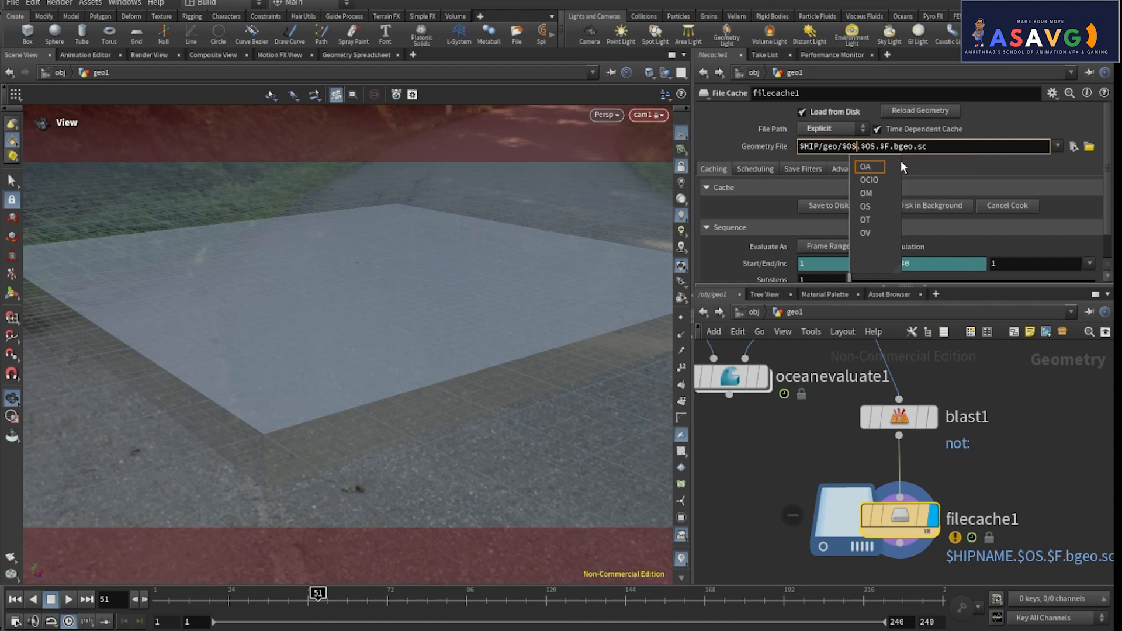
{"action": "type", "text": "/"}
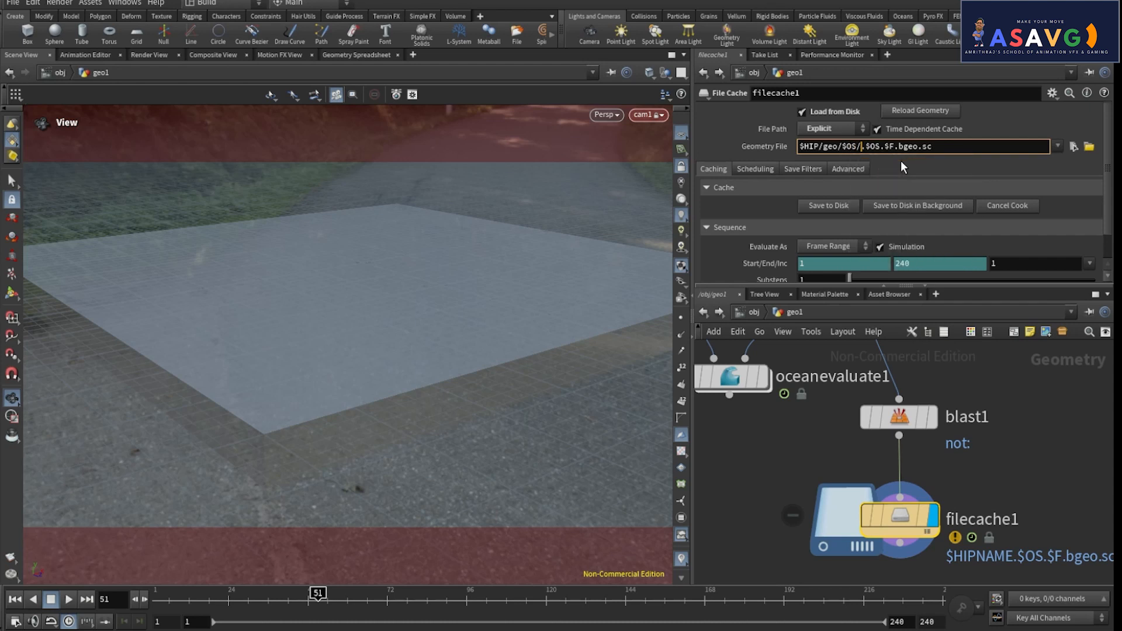
{"action": "key", "text": "Return"}
{"action": "left_click", "coordinate": [916, 185]}
{"action": "left_click", "coordinate": [867, 147]}
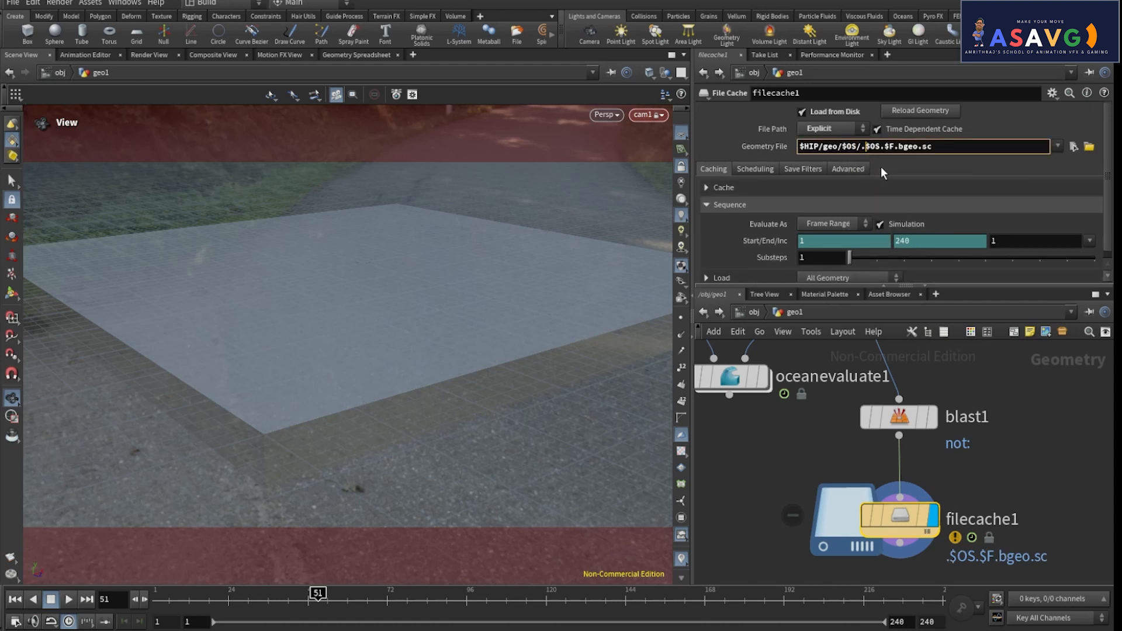
{"action": "left_click", "coordinate": [971, 167]}
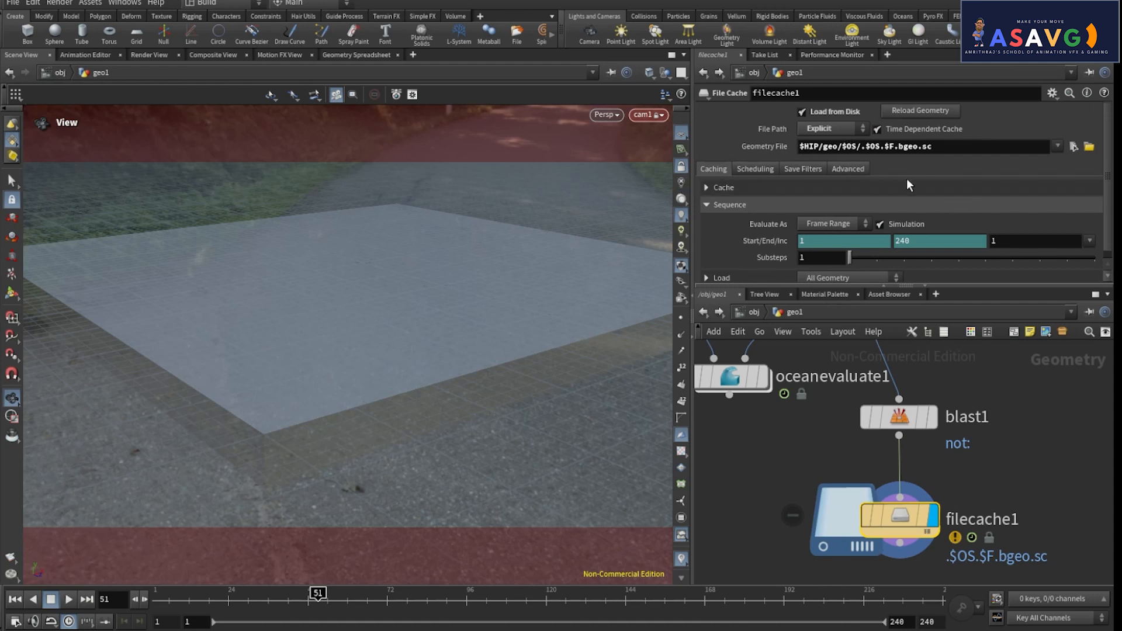
Save the filecache1 geometry to disk for the frame range 1 to 240
{"action": "scroll", "coordinate": [963, 187], "scroll_direction": "down", "scroll_amount": 1}
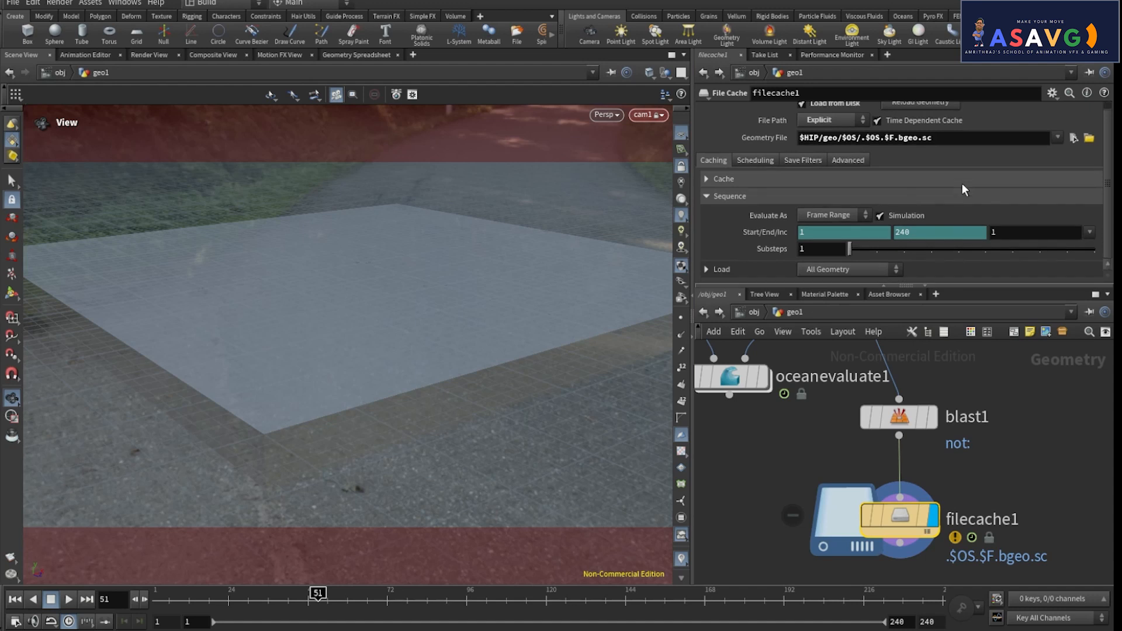
{"action": "left_click", "coordinate": [707, 179]}
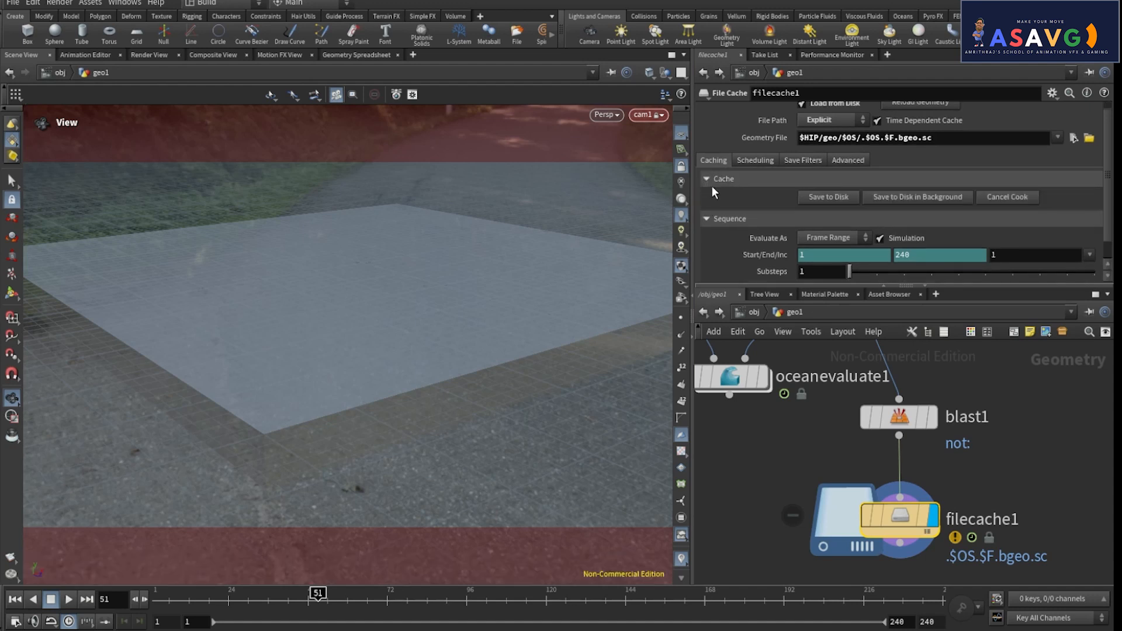
{"action": "scroll", "coordinate": [849, 219], "scroll_direction": "down", "scroll_amount": 1}
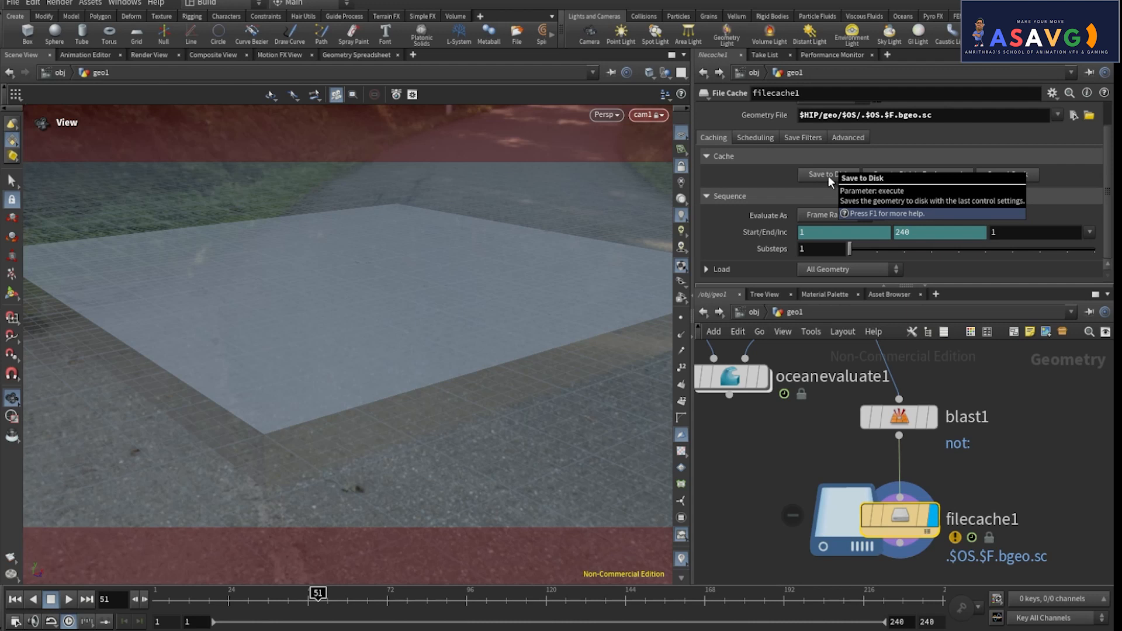
{"action": "left_click", "coordinate": [829, 177]}
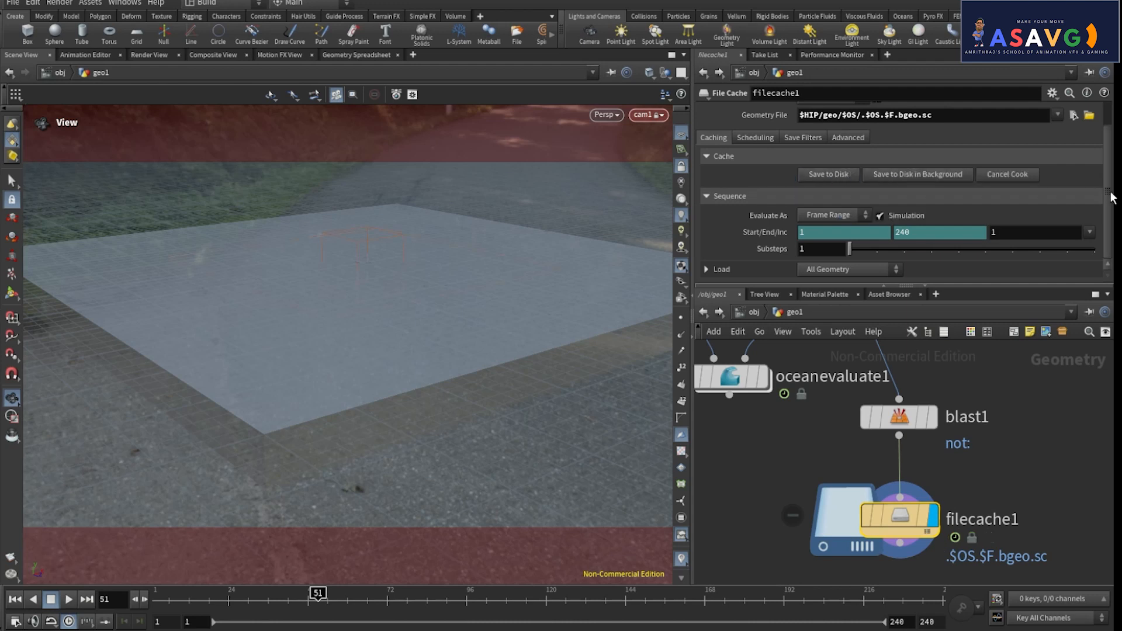
Open the filecache1 output folder in the file explorer, review the cached bgeo.sc files, and return to the node's settings
{"action": "left_click", "coordinate": [1091, 120]}
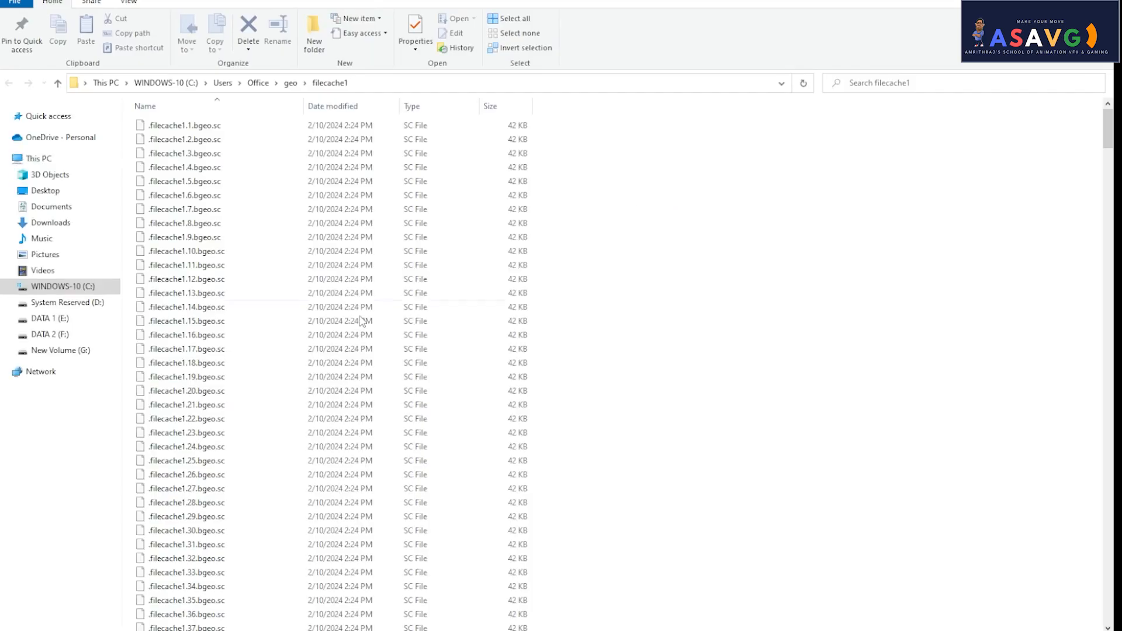
{"action": "scroll", "coordinate": [248, 351], "scroll_direction": "down", "scroll_amount": 9}
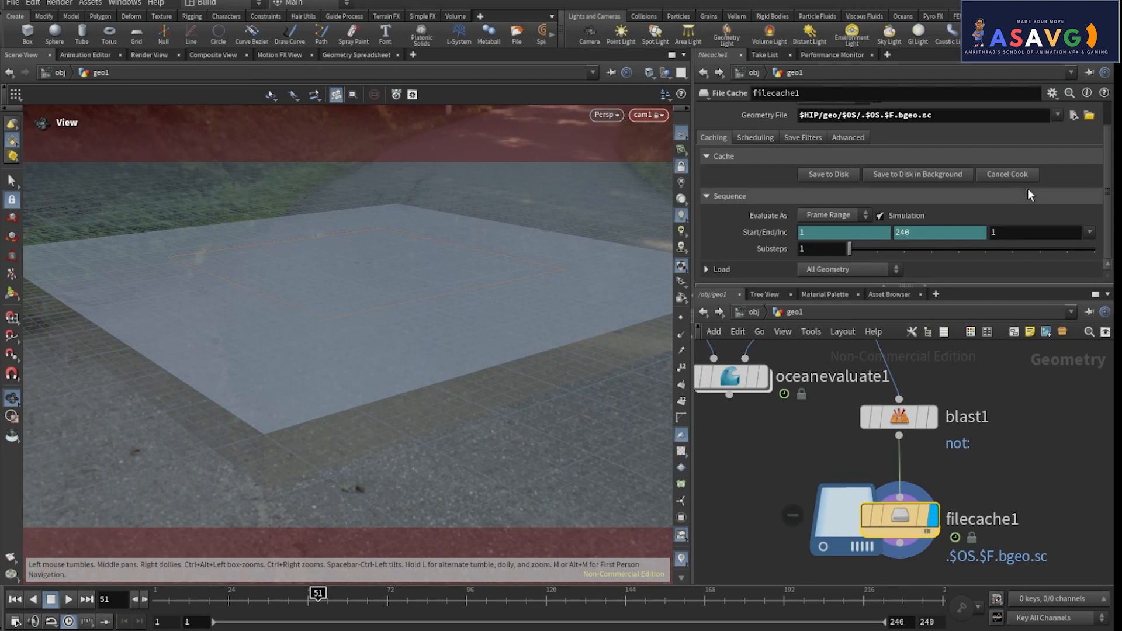
{"action": "scroll", "coordinate": [1027, 189], "scroll_direction": "up", "scroll_amount": 2}
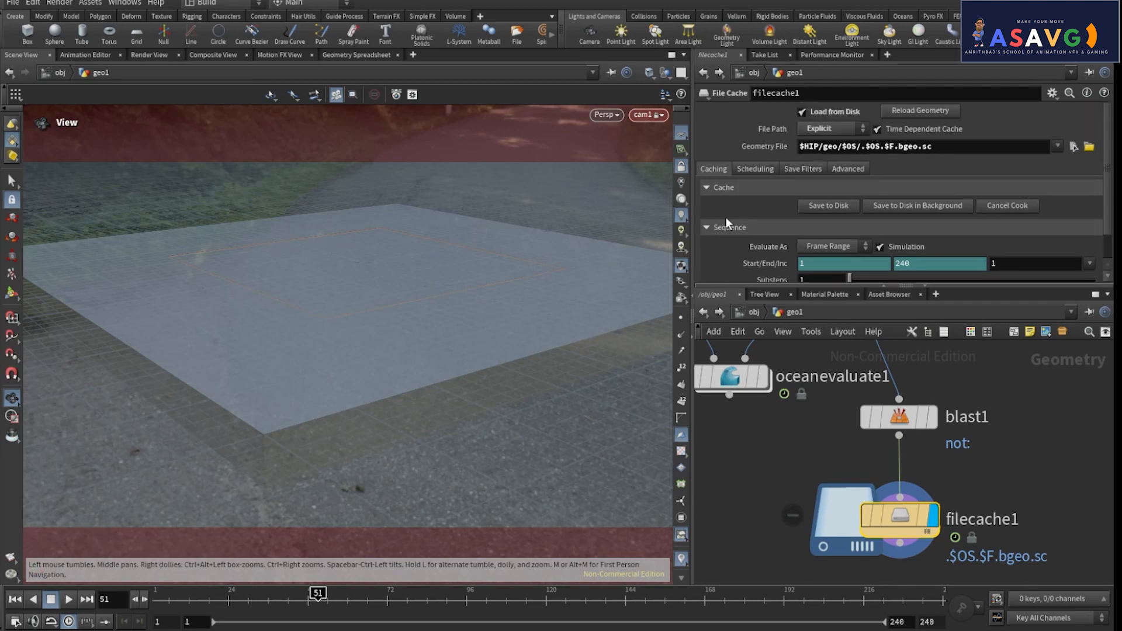
{"action": "scroll", "coordinate": [726, 223], "scroll_direction": "down", "scroll_amount": 1}
{"action": "scroll", "coordinate": [726, 222], "scroll_direction": "up", "scroll_amount": 1}
Examine the blast1 settings and filecache1's scheduling, save filter and advanced save options
{"action": "left_click", "coordinate": [899, 417]}
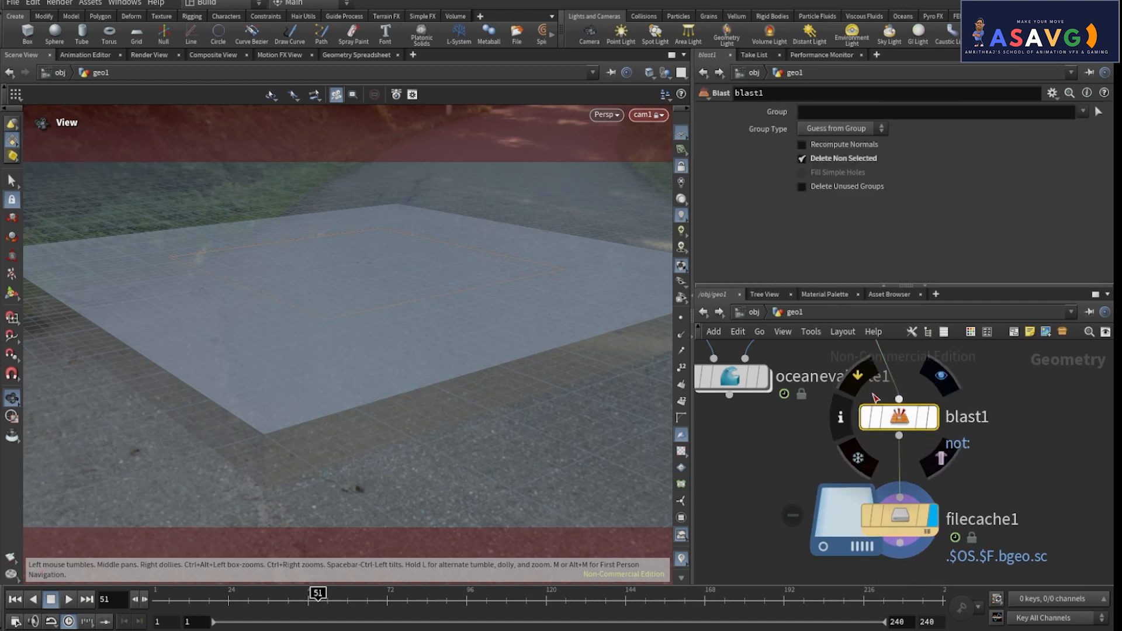
{"action": "left_click", "coordinate": [919, 529]}
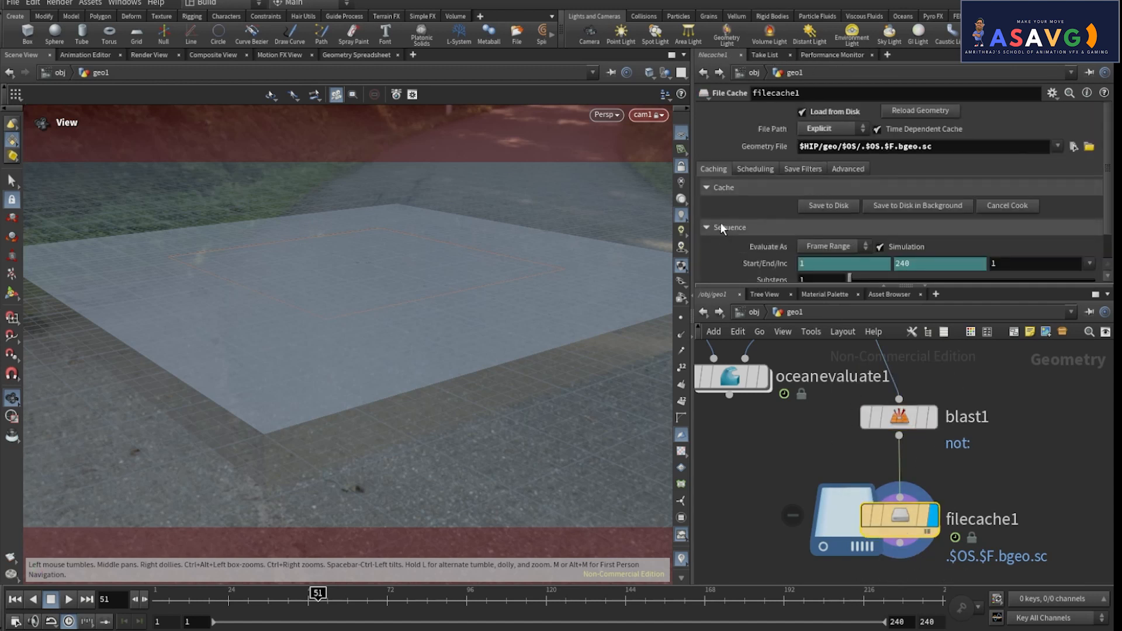
{"action": "left_click", "coordinate": [763, 169]}
{"action": "left_click", "coordinate": [803, 169]}
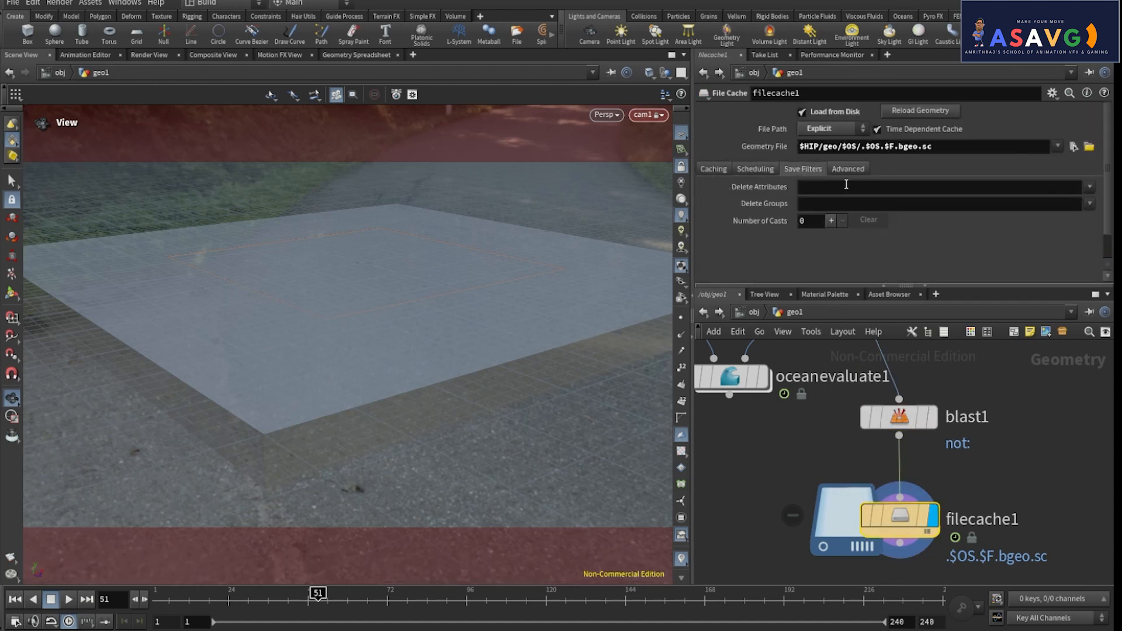
{"action": "left_click", "coordinate": [848, 169]}
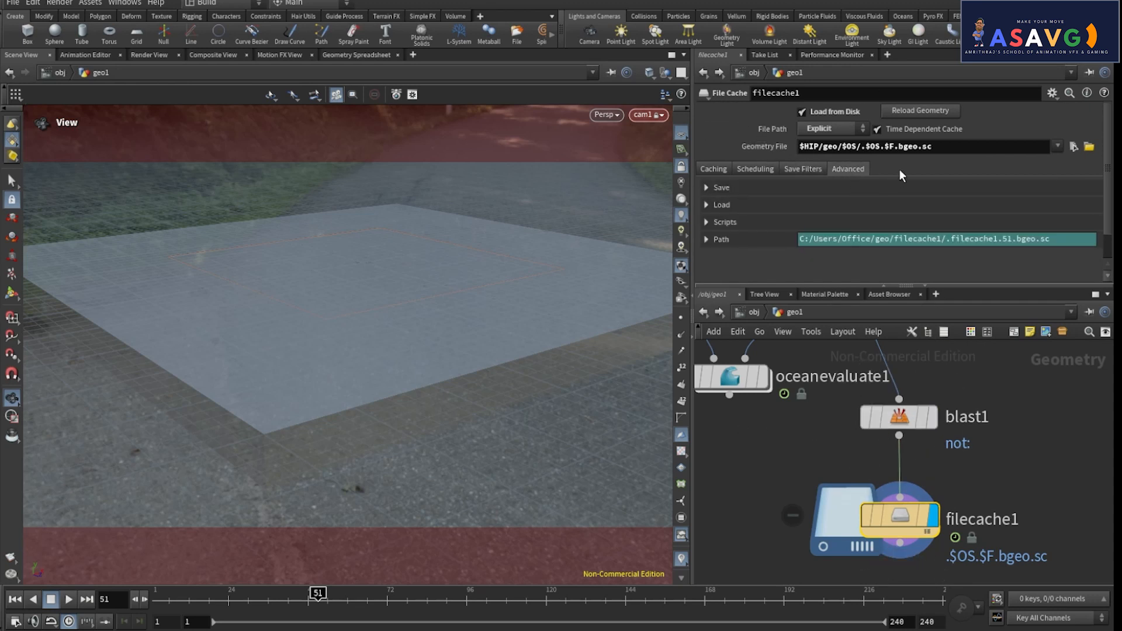
{"action": "scroll", "coordinate": [966, 216], "scroll_direction": "down", "scroll_amount": 1}
{"action": "left_click", "coordinate": [707, 156]}
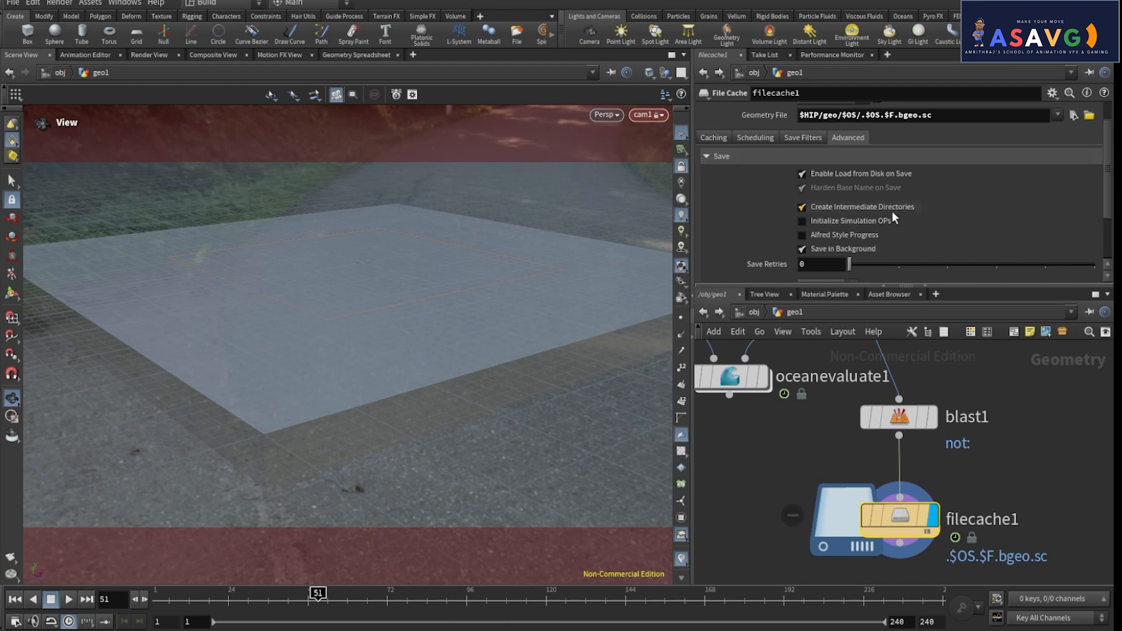
{"action": "scroll", "coordinate": [912, 214], "scroll_direction": "up", "scroll_amount": 1}
{"action": "scroll", "coordinate": [889, 228], "scroll_direction": "down", "scroll_amount": 1}
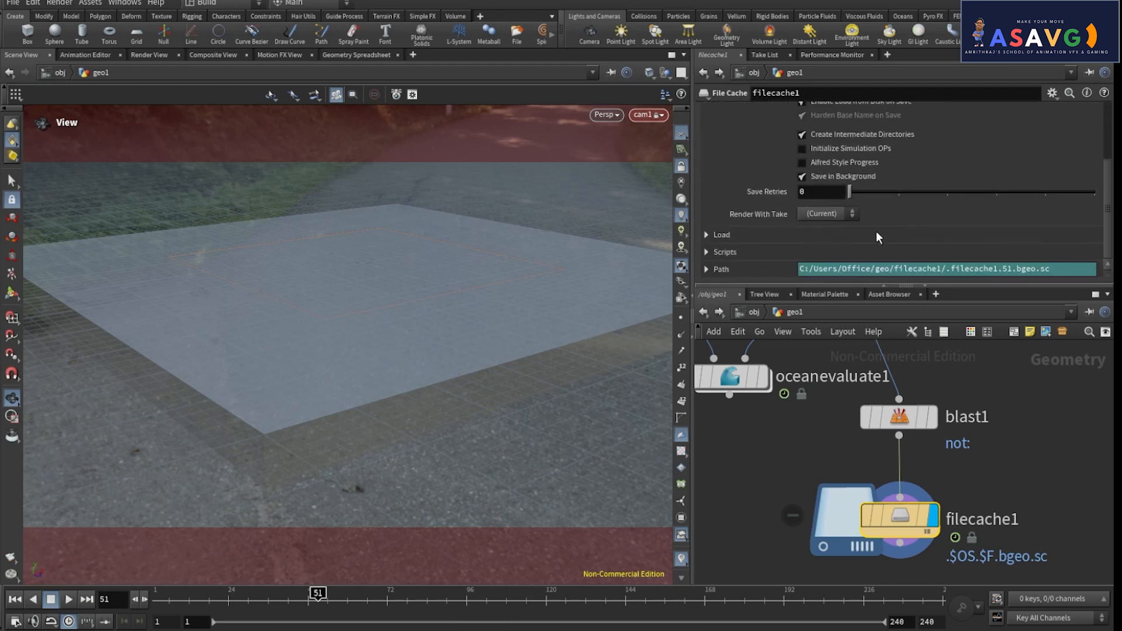
Examine filecache1's load options and script options, and return to its geometry file settings
{"action": "left_click", "coordinate": [707, 235]}
{"action": "scroll", "coordinate": [861, 216], "scroll_direction": "down", "scroll_amount": 2}
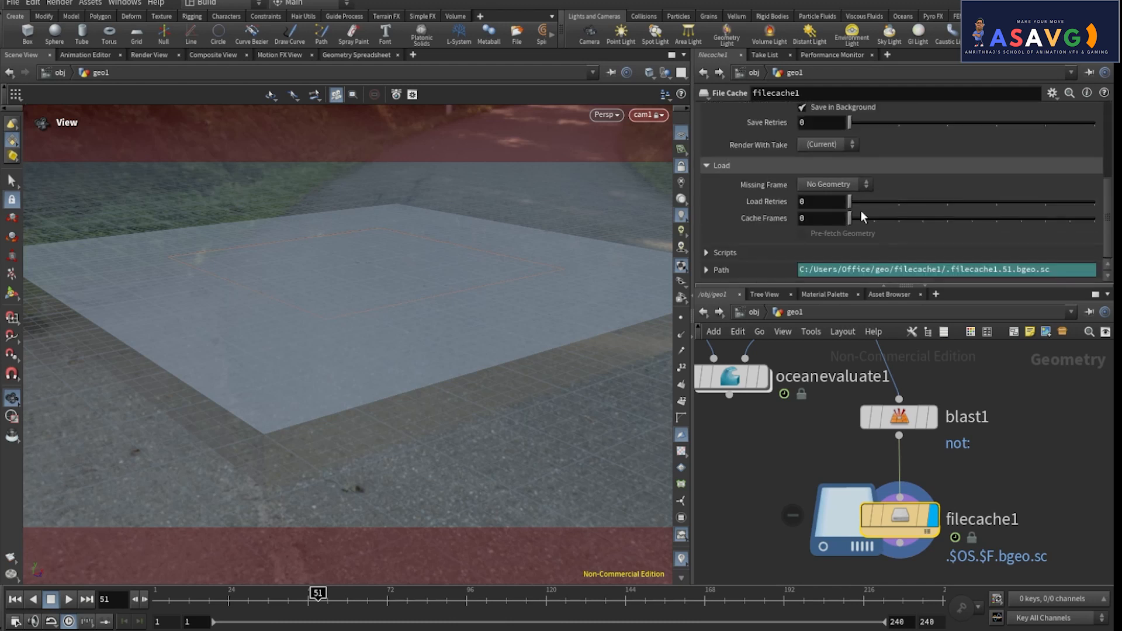
{"action": "left_click", "coordinate": [720, 252]}
{"action": "scroll", "coordinate": [893, 188], "scroll_direction": "down", "scroll_amount": 3}
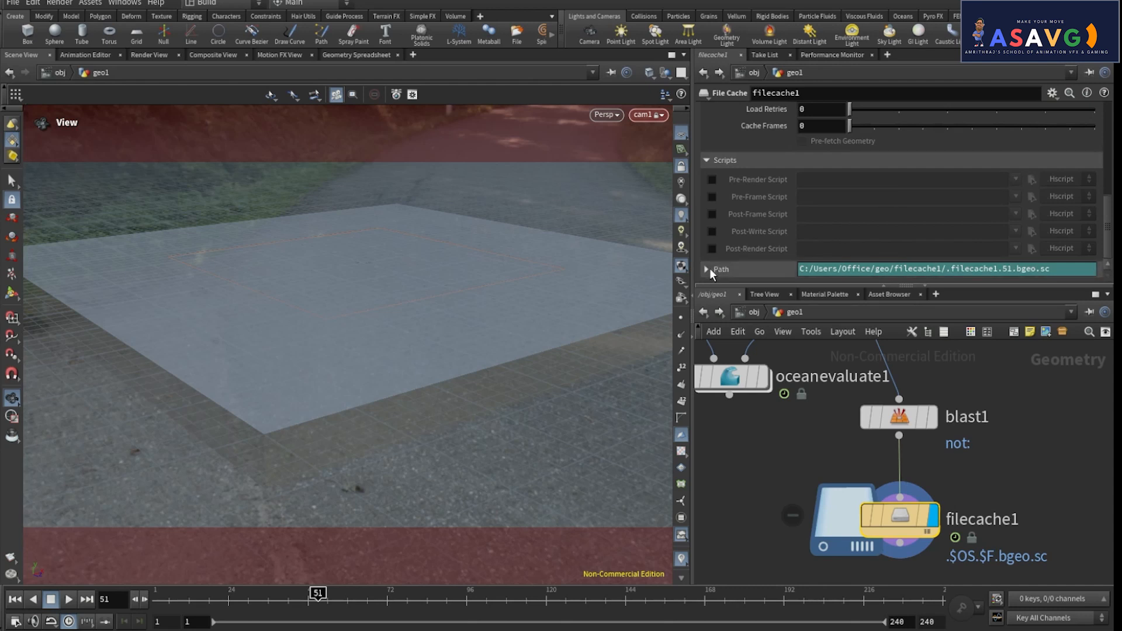
{"action": "scroll", "coordinate": [932, 184], "scroll_direction": "up", "scroll_amount": 5}
{"action": "scroll", "coordinate": [937, 217], "scroll_direction": "up", "scroll_amount": 1}
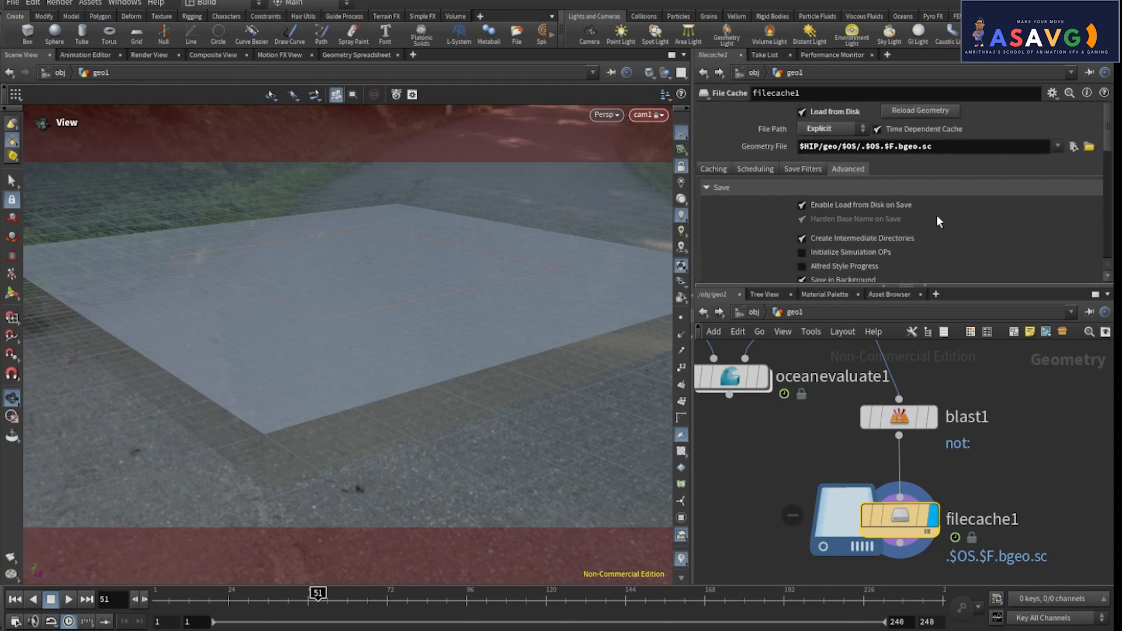
Copy filecache1's Geometry File parameter and set blast1's group to spectra
{"action": "right_click", "coordinate": [767, 147]}
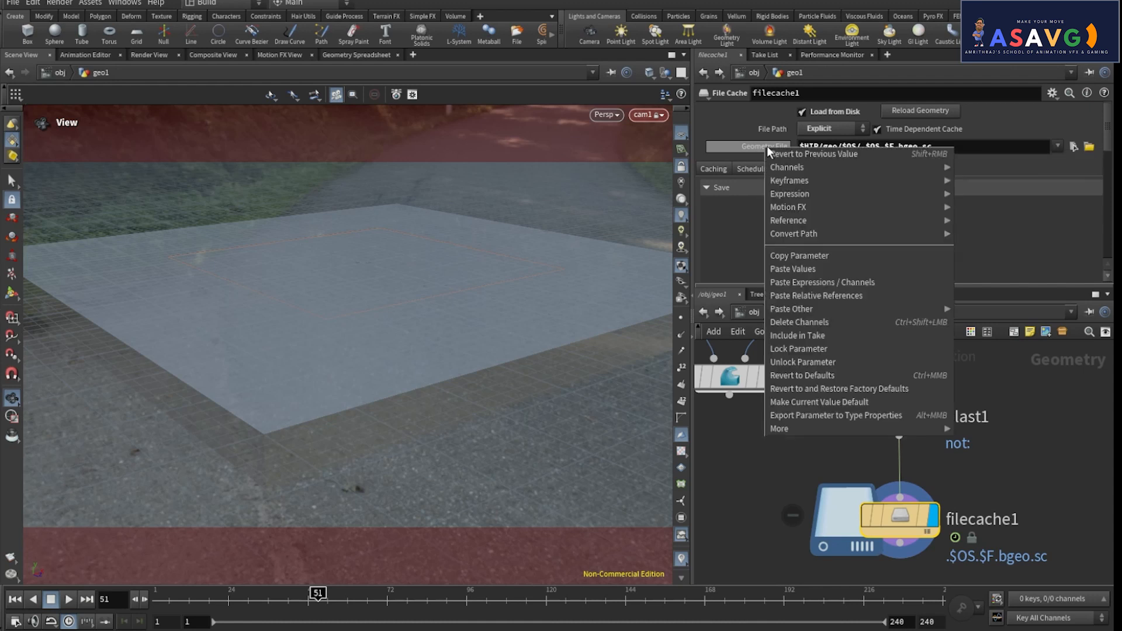
{"action": "left_click", "coordinate": [816, 261]}
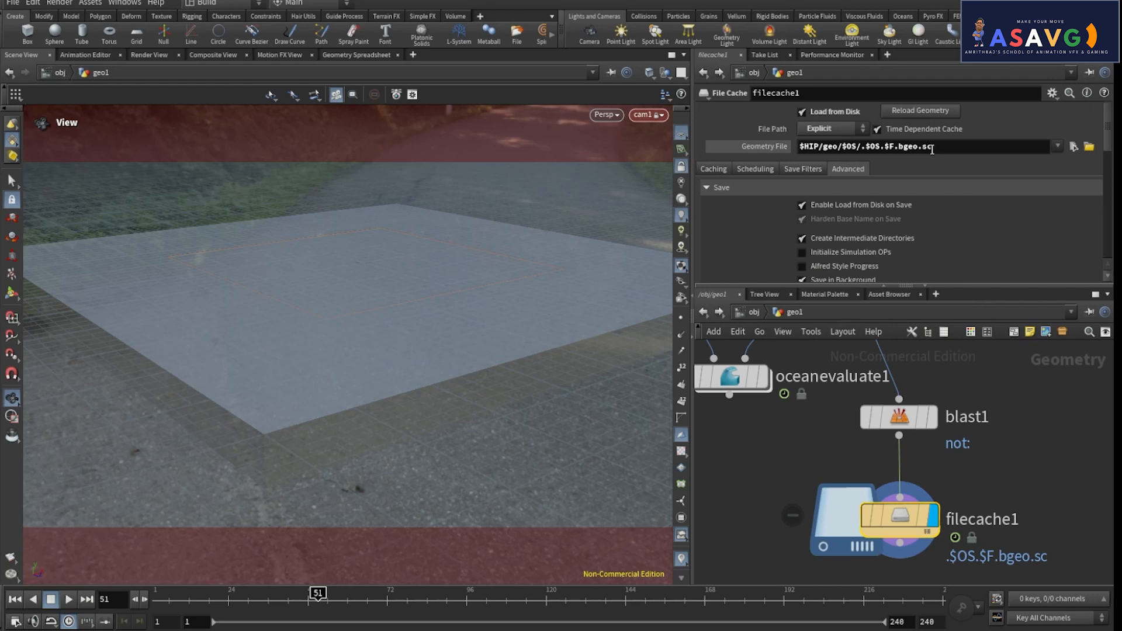
{"action": "left_click", "coordinate": [915, 425]}
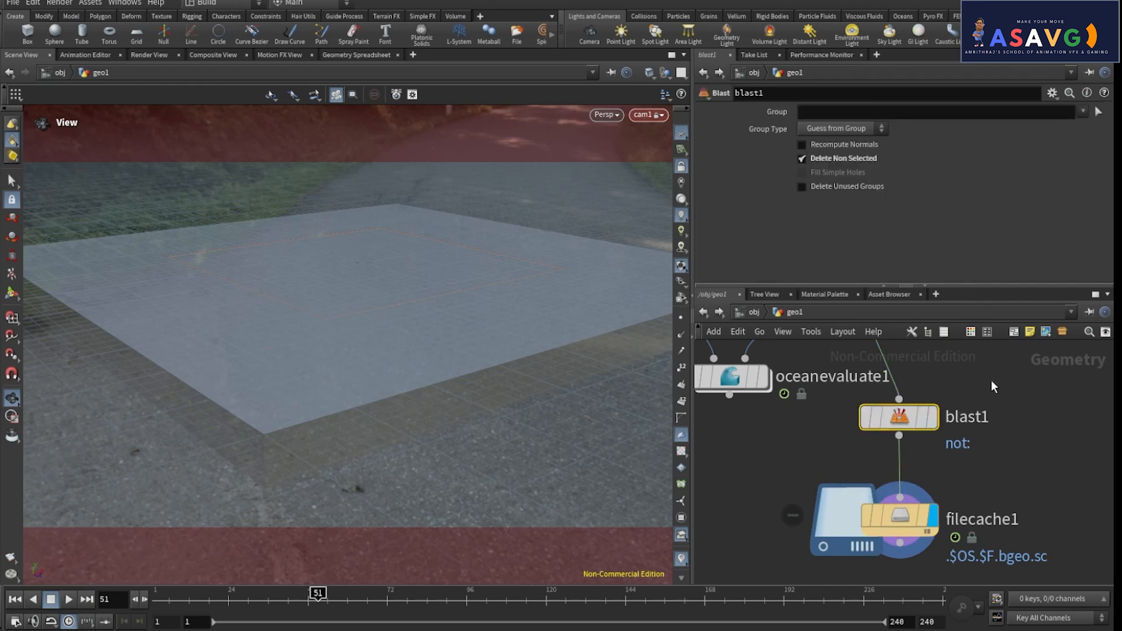
{"action": "left_click", "coordinate": [1084, 111]}
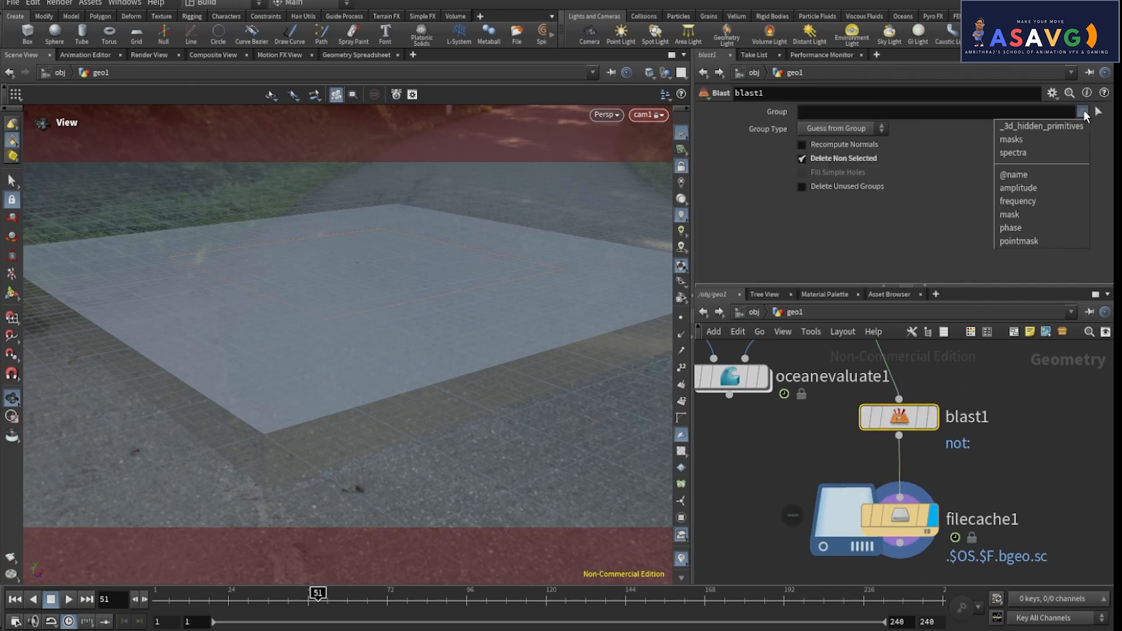
{"action": "left_click", "coordinate": [1048, 150]}
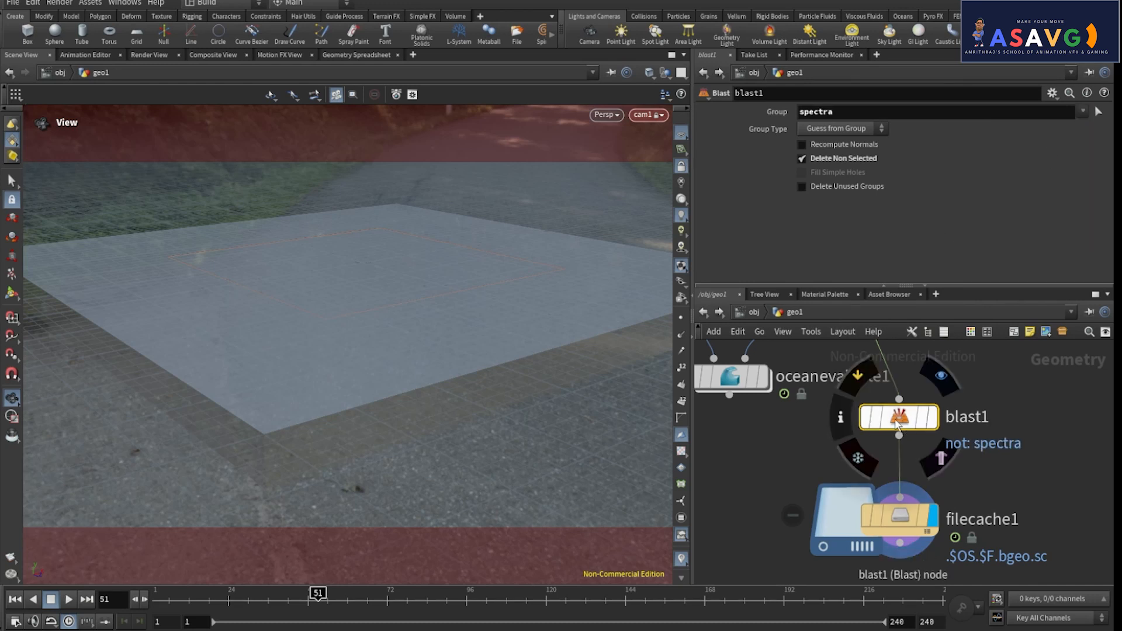
Copy filecache1's Geometry File parameter again so it can be referenced from the ocean materials
{"action": "left_click", "coordinate": [858, 507]}
{"action": "left_click", "coordinate": [859, 513]}
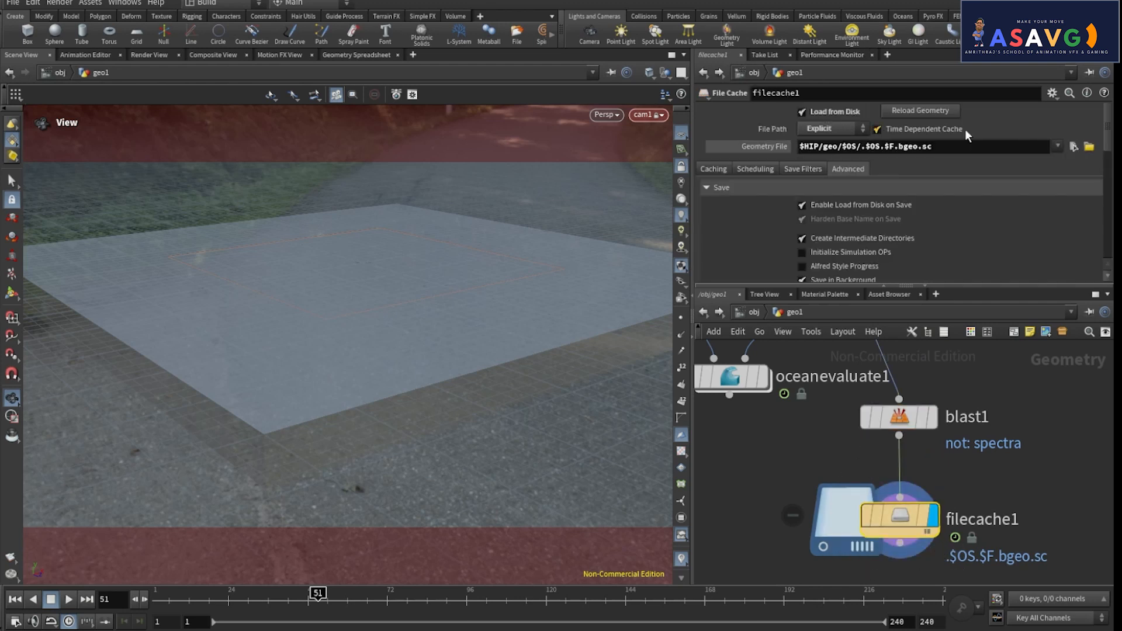
{"action": "right_click", "coordinate": [773, 152]}
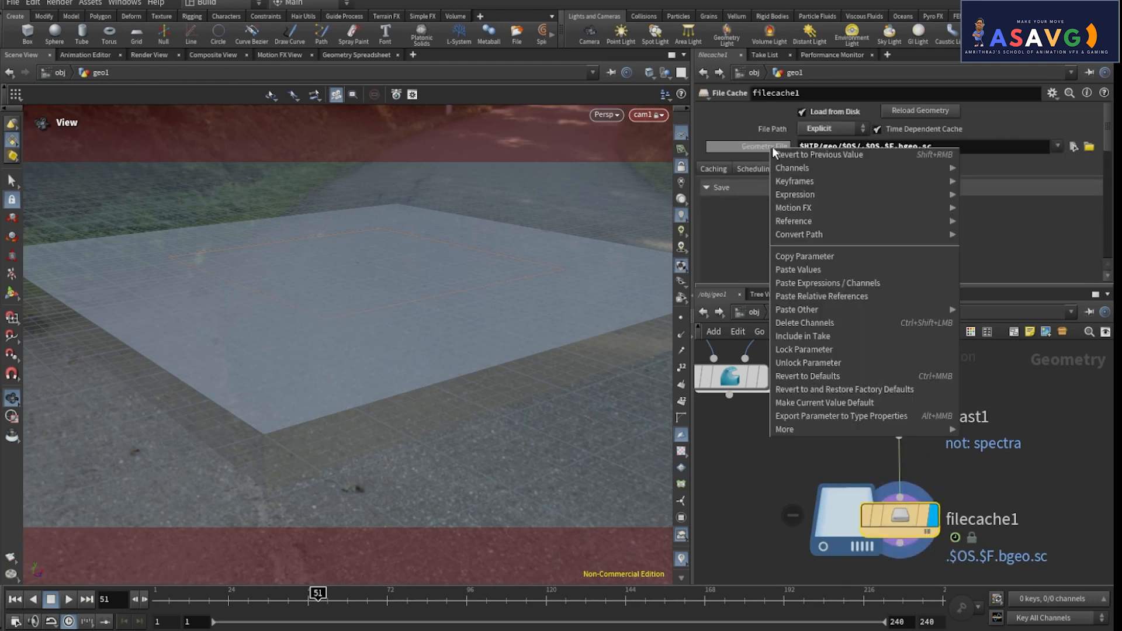
{"action": "left_click", "coordinate": [812, 259]}
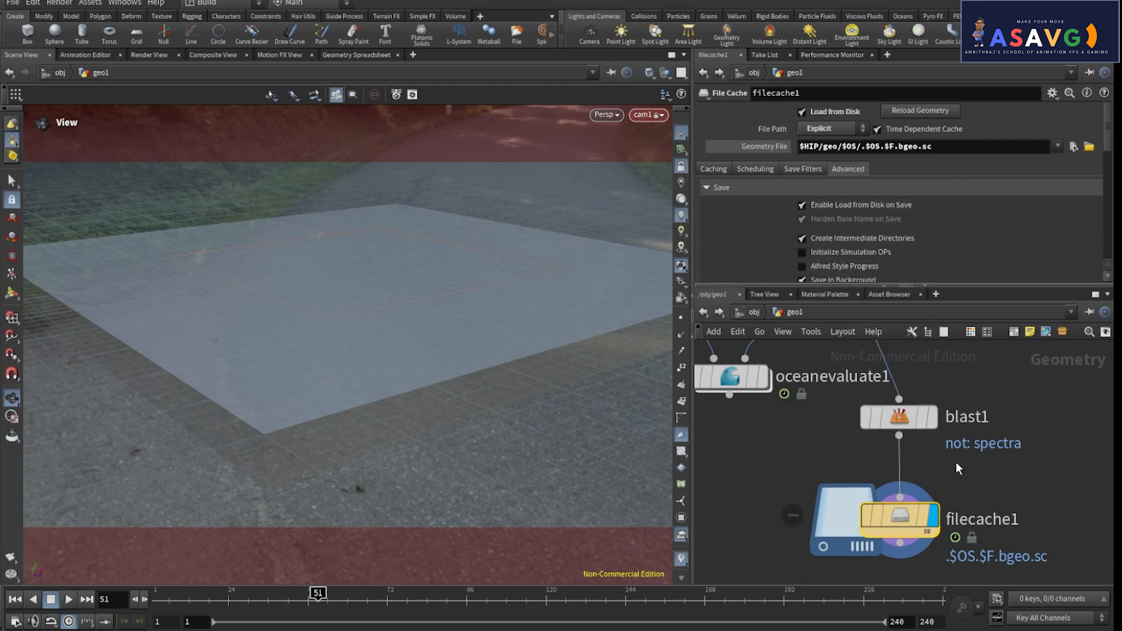
Leave the geo1 network for the object level and bring up the scene's oceansurface and oceanvolume materials
{"action": "middle_click_drag", "start_coordinate": [958, 468], "coordinate": [994, 510]}
{"action": "scroll", "coordinate": [922, 464], "scroll_direction": "down", "scroll_amount": 2}
{"action": "middle_click_drag", "start_coordinate": [923, 464], "coordinate": [922, 525]}
{"action": "left_click", "coordinate": [889, 364]}
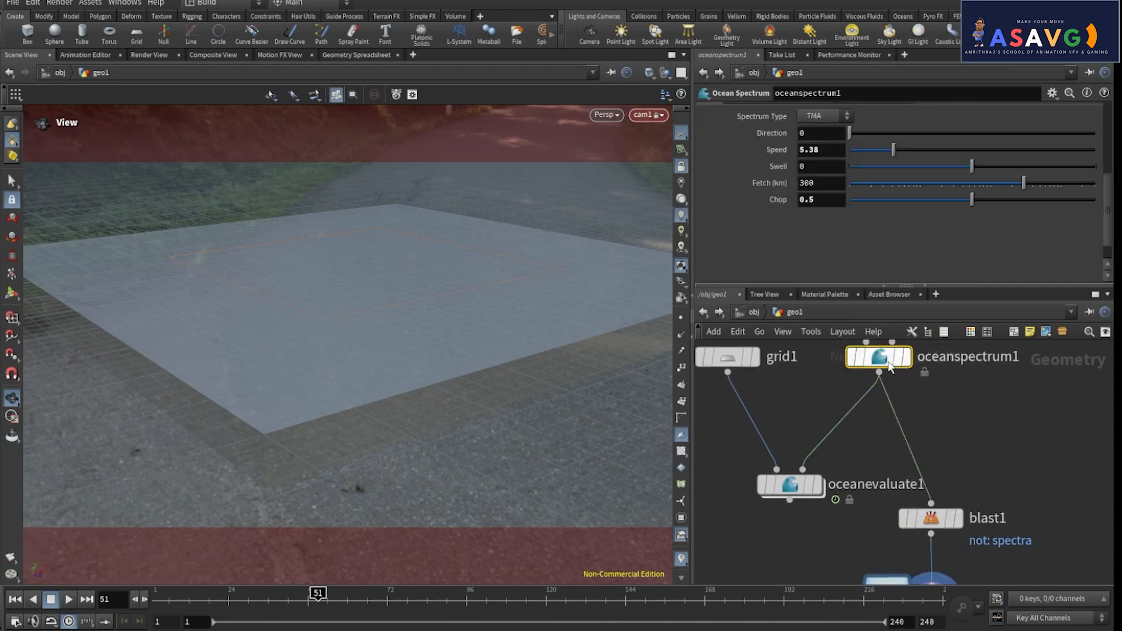
{"action": "middle_click_drag", "start_coordinate": [881, 408], "coordinate": [903, 430]}
{"action": "key", "text": "u"}
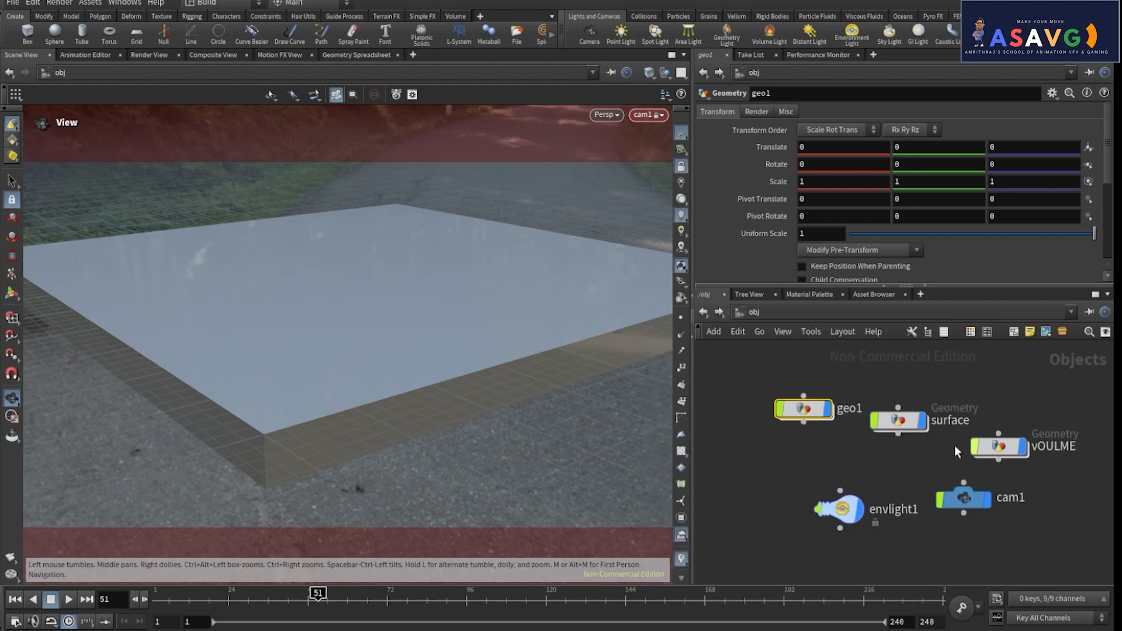
{"action": "scroll", "coordinate": [900, 458], "scroll_direction": "up", "scroll_amount": 2}
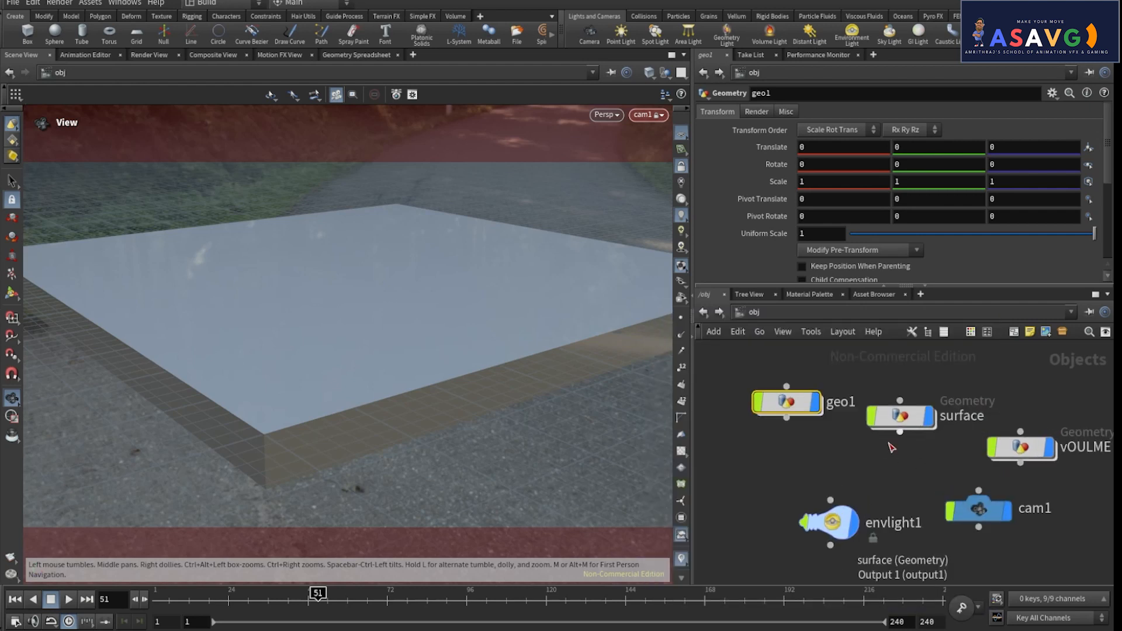
{"action": "left_click", "coordinate": [770, 311]}
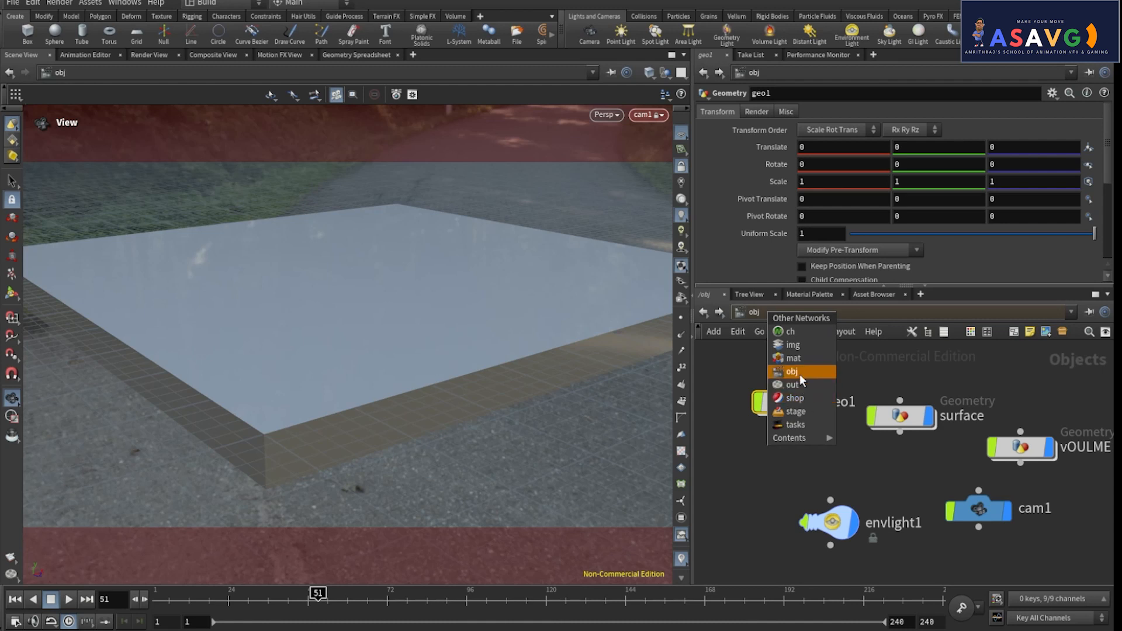
{"action": "left_click", "coordinate": [796, 358]}
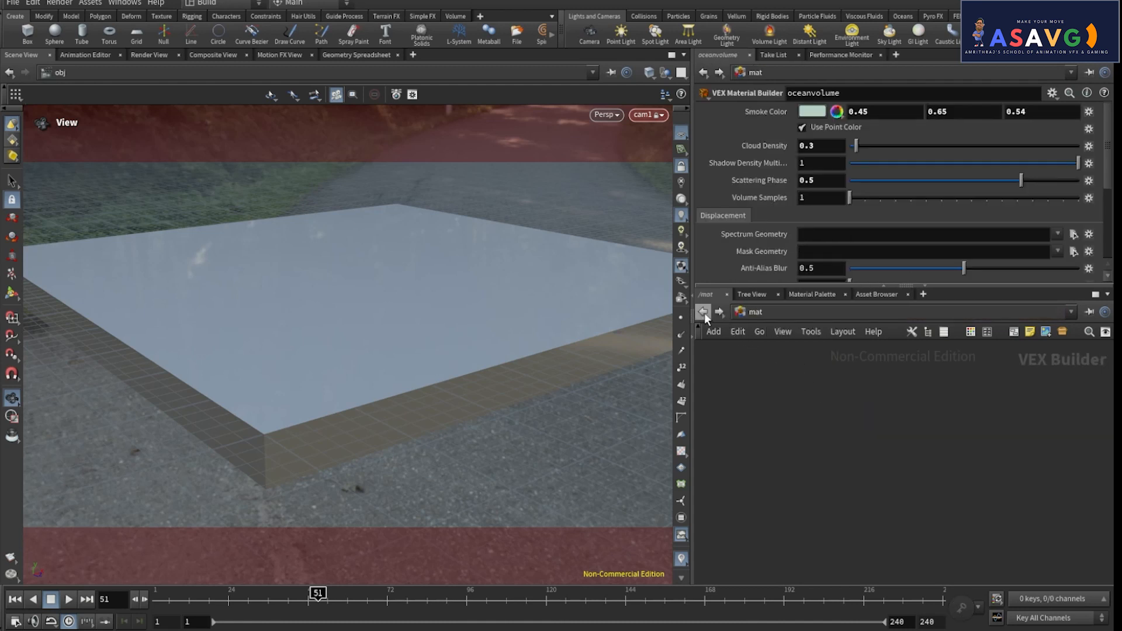
{"action": "left_click", "coordinate": [812, 294]}
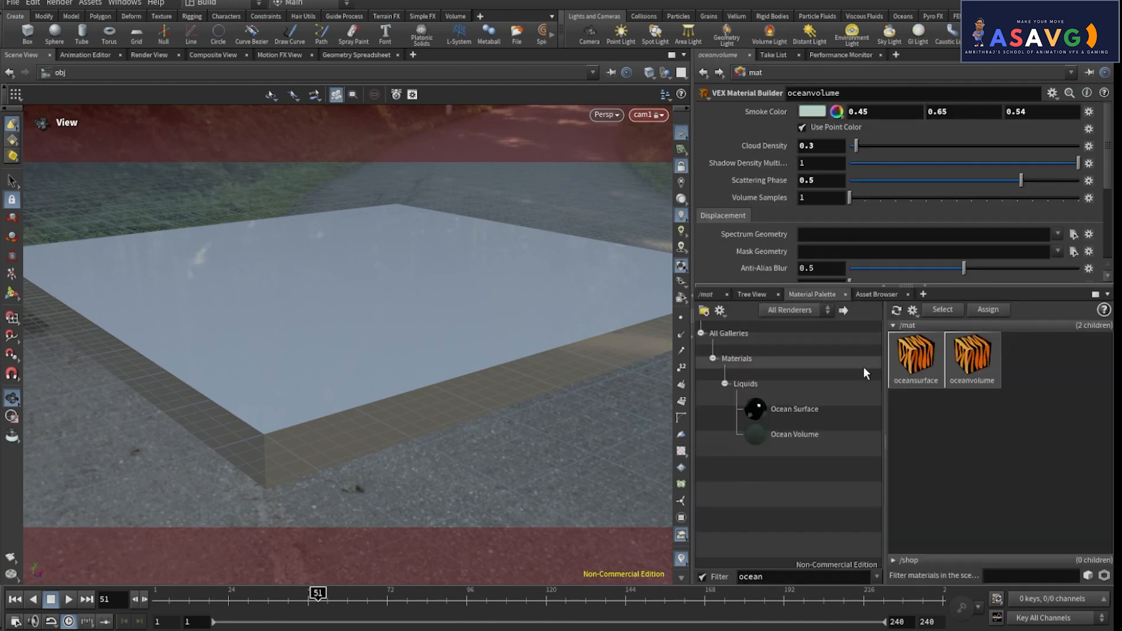
Paste the copied file parameter as a relative reference into the oceansurface material's displacement Spectrum Geometry
{"action": "left_click", "coordinate": [917, 361]}
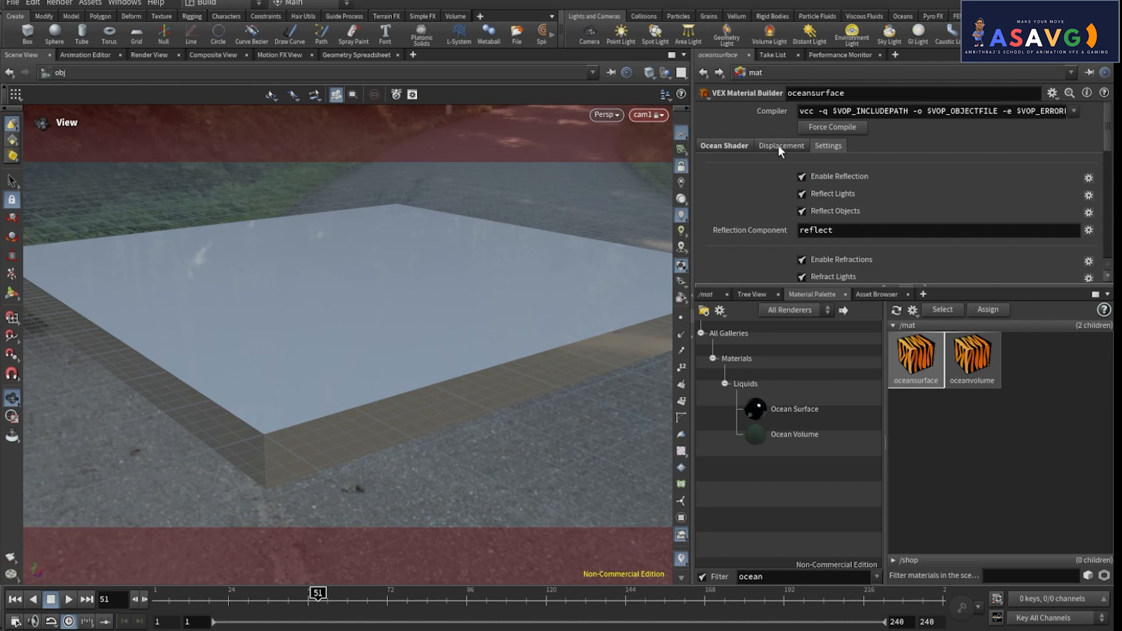
{"action": "scroll", "coordinate": [795, 169], "scroll_direction": "up", "scroll_amount": 5}
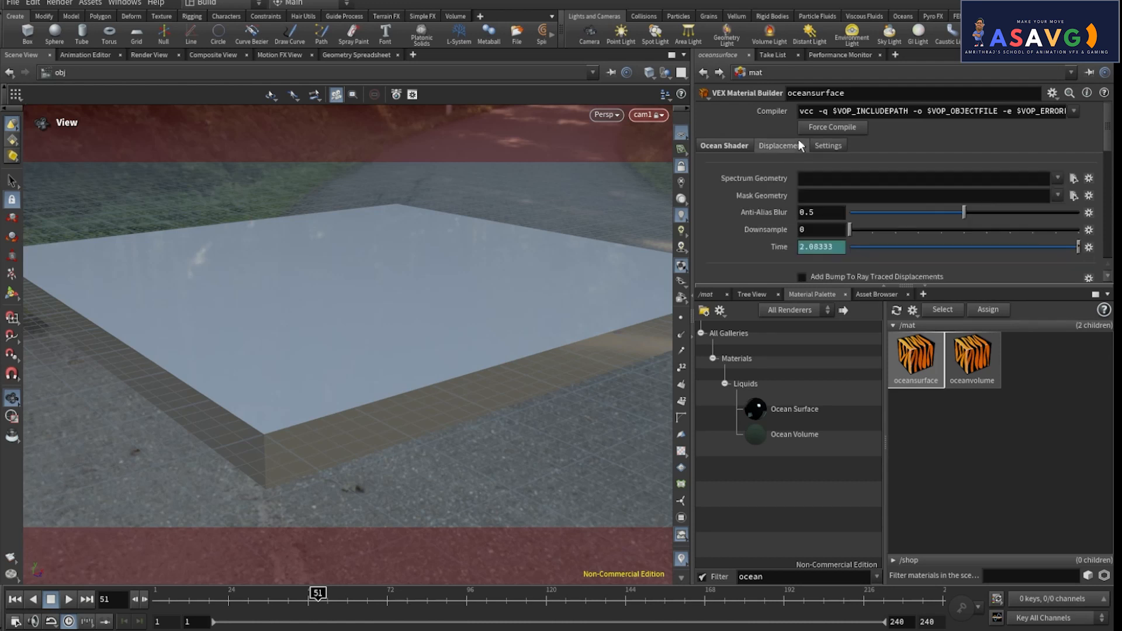
{"action": "right_click", "coordinate": [771, 181]}
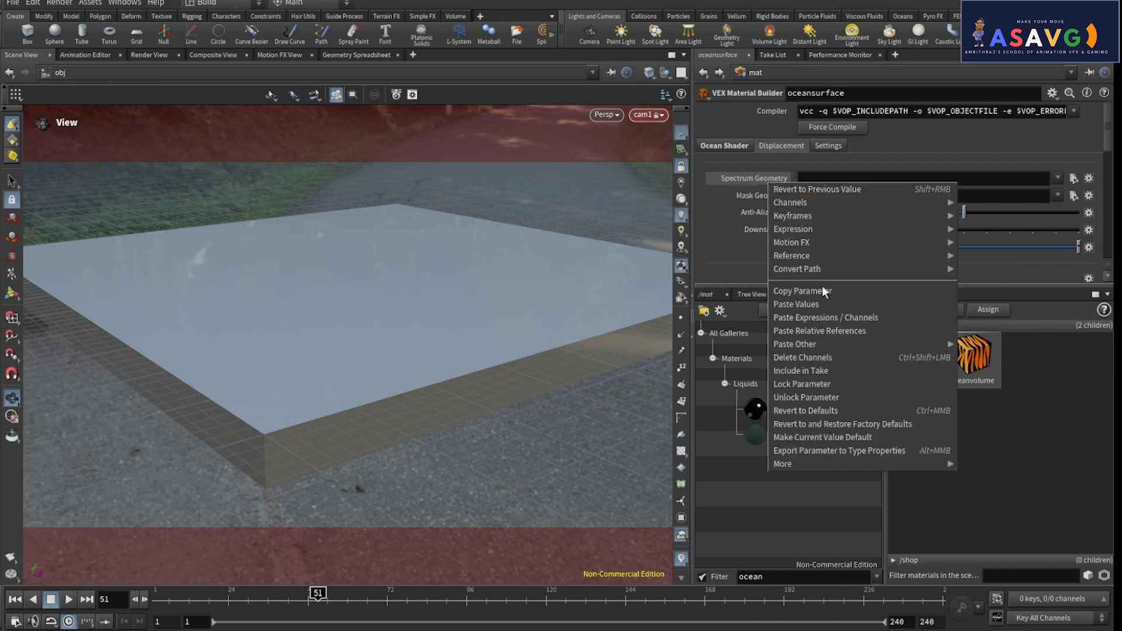
{"action": "left_click", "coordinate": [826, 331]}
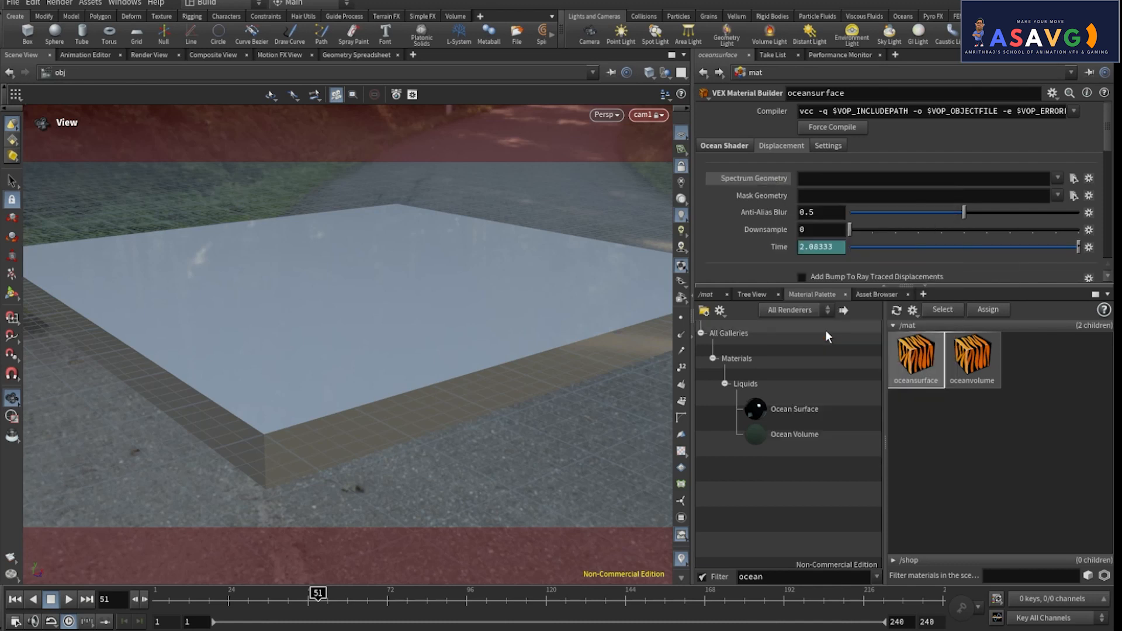
Paste the copied file parameter as a relative reference into the oceanvolume material's Spectrum Geometry
{"action": "left_click", "coordinate": [971, 371]}
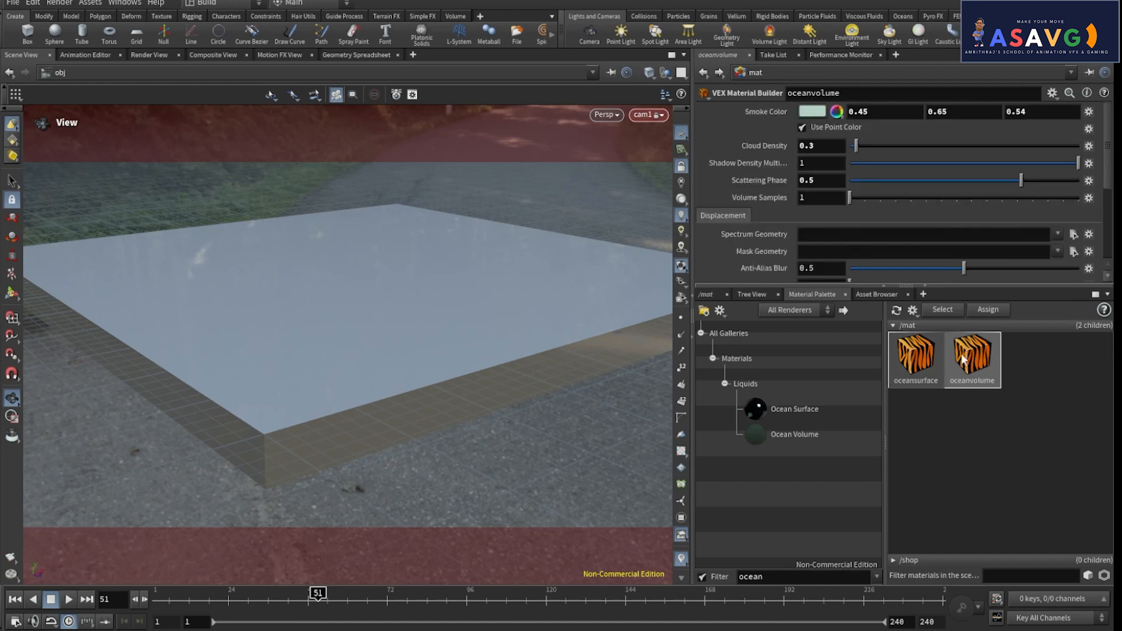
{"action": "scroll", "coordinate": [802, 233], "scroll_direction": "down", "scroll_amount": 1}
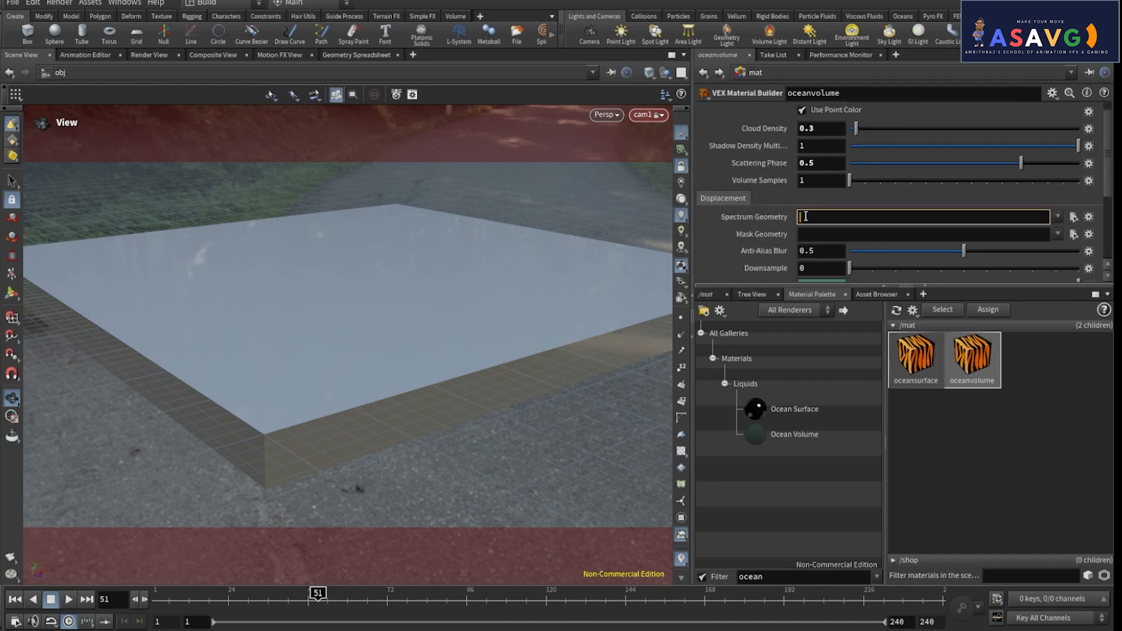
{"action": "right_click", "coordinate": [785, 217]}
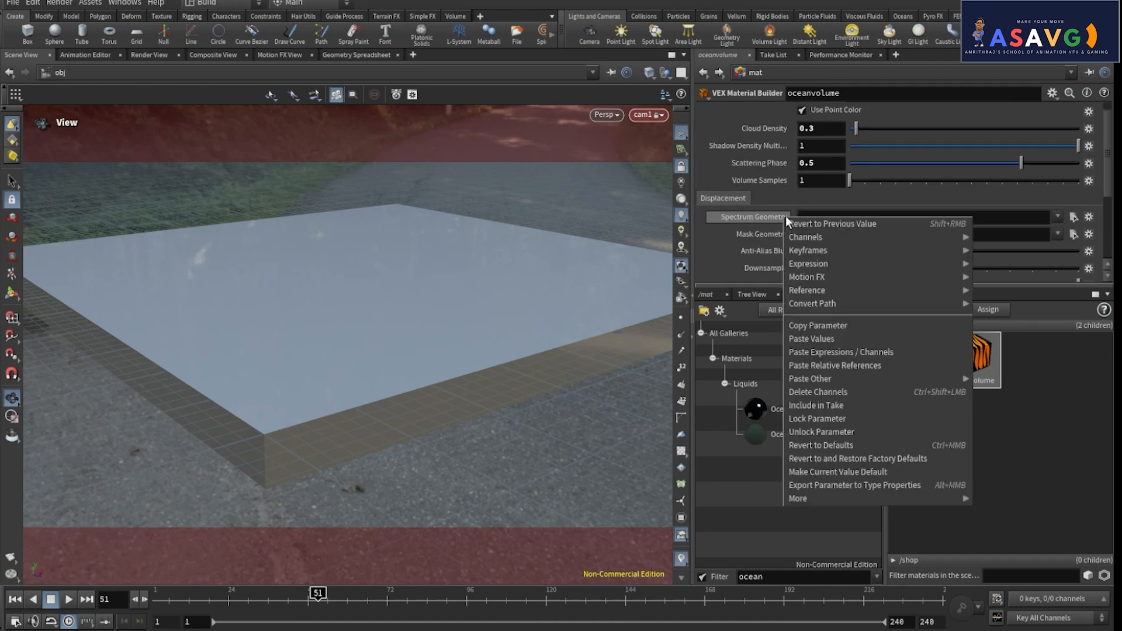
{"action": "left_click", "coordinate": [833, 364]}
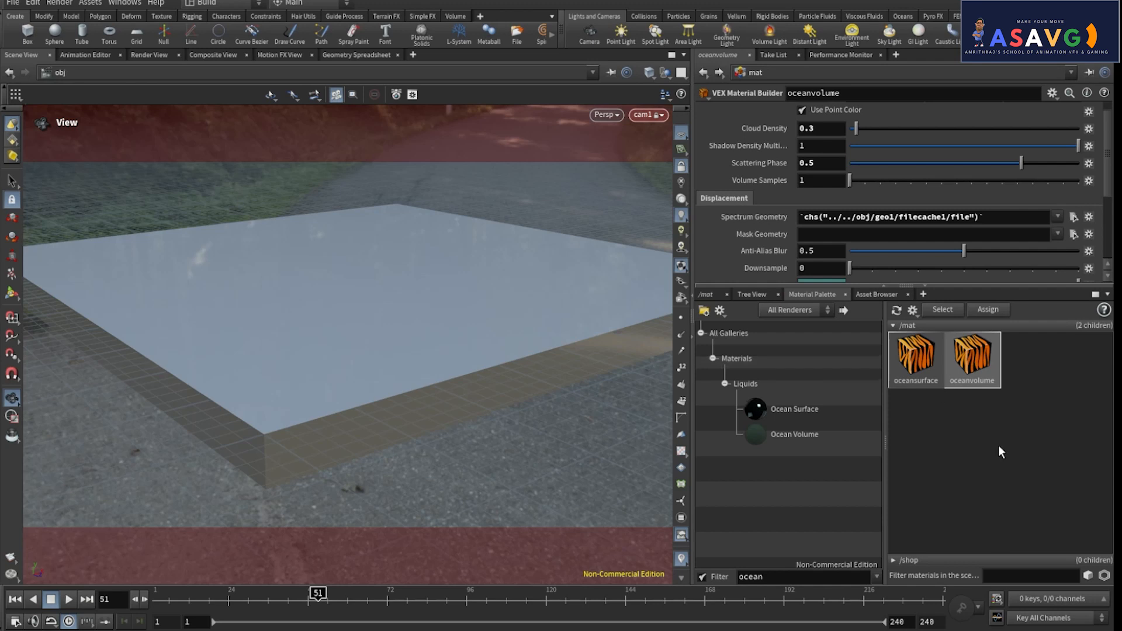
Return to the object level and check the materials assigned to the surface and vOULME geometries
{"action": "left_click", "coordinate": [714, 294]}
{"action": "left_click", "coordinate": [703, 313]}
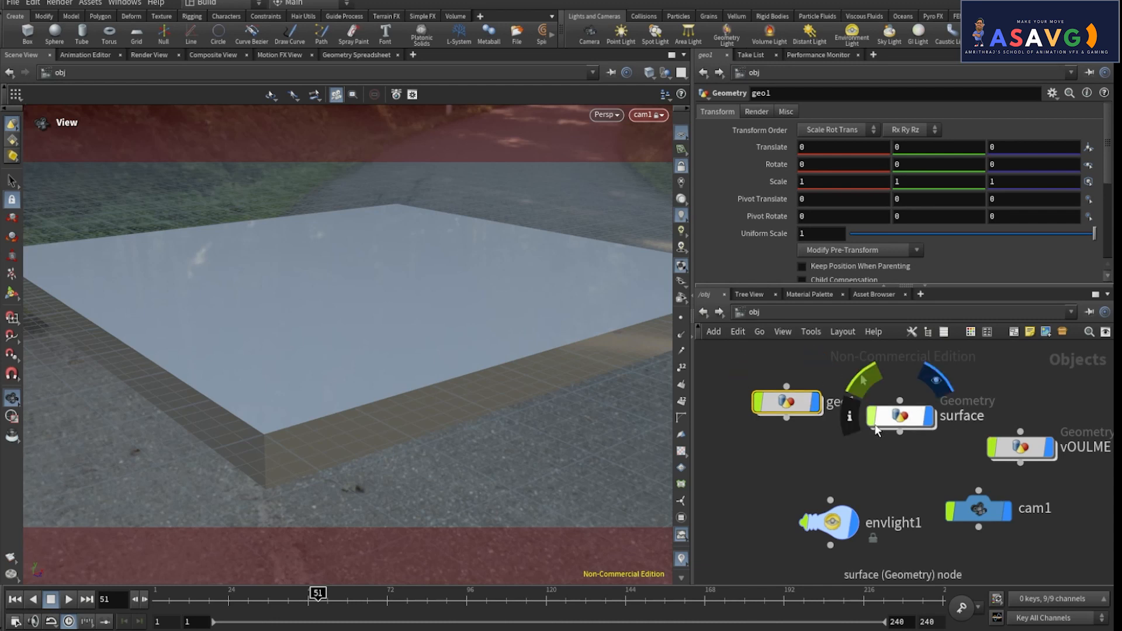
{"action": "left_click", "coordinate": [900, 416]}
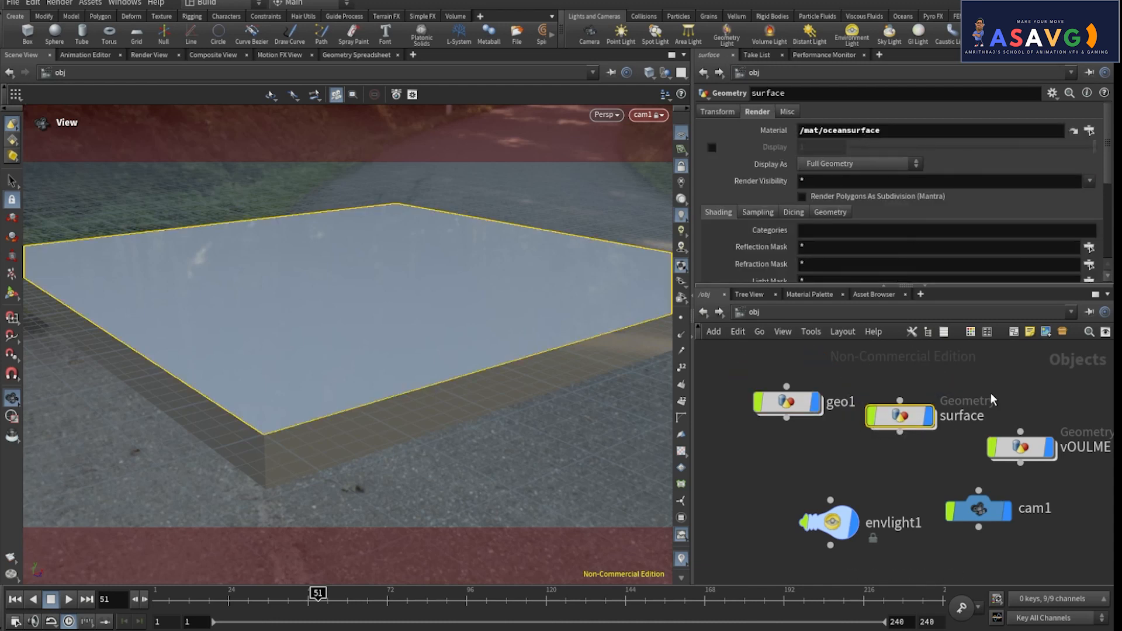
{"action": "middle_click_drag", "start_coordinate": [1027, 484], "coordinate": [988, 489]}
{"action": "left_click", "coordinate": [982, 452]}
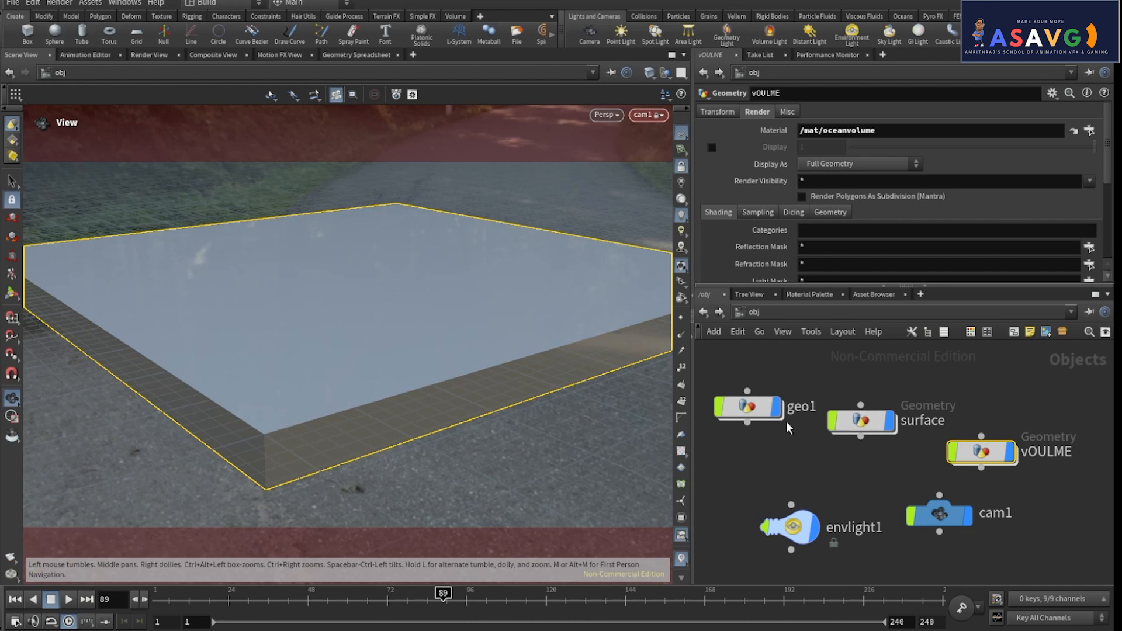
Reopen the geo1 network and switch from the scene view to the render view
{"action": "double_click", "coordinate": [756, 409]}
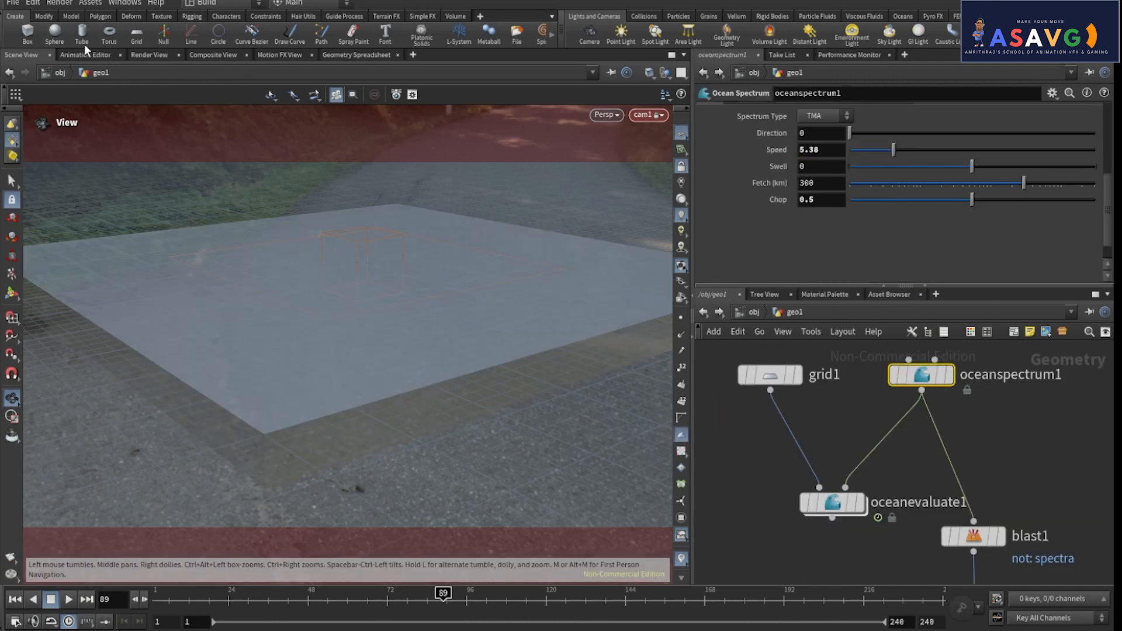
{"action": "left_click", "coordinate": [135, 54]}
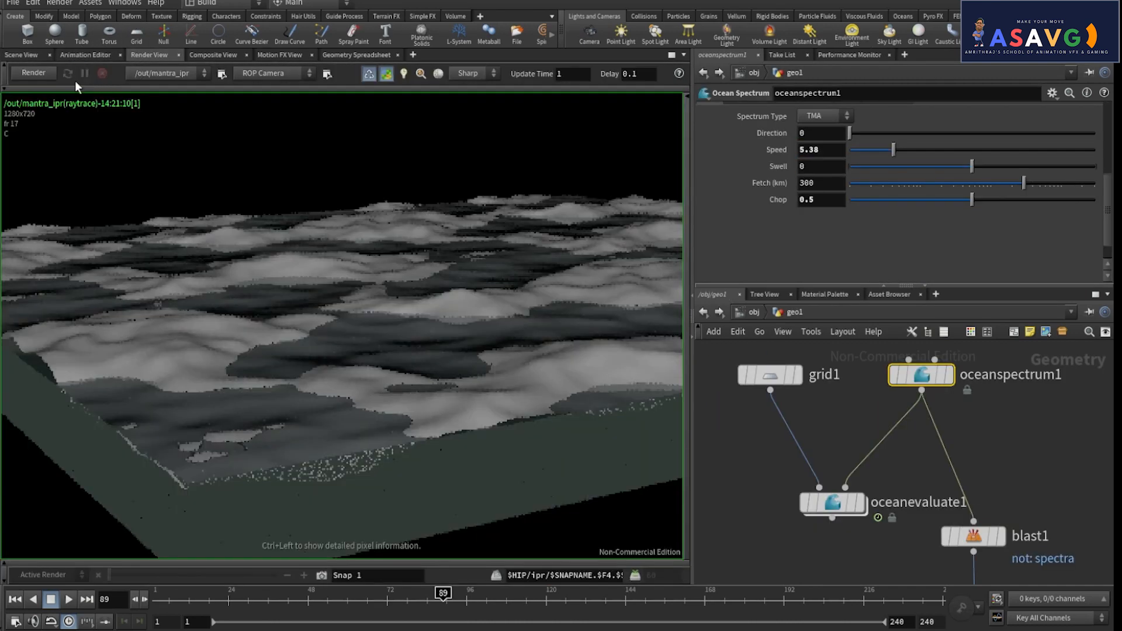